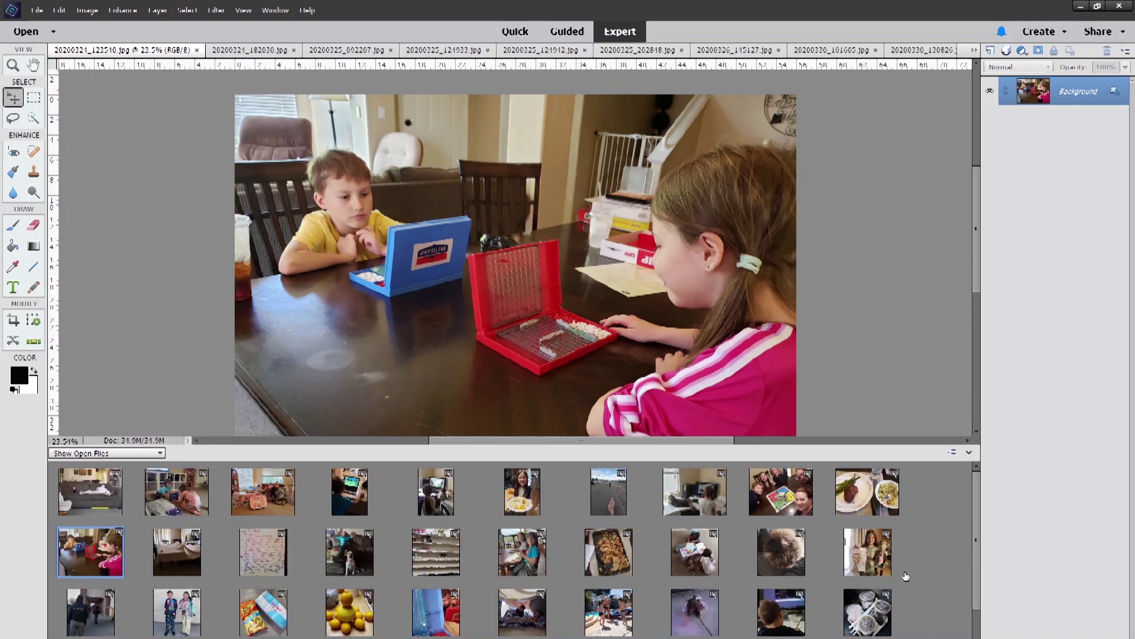
- Open the photo 20200316_083902.jpg of the girl at the computer and shrink the Photo Bin to enlarge the image area
scroll(822, 608, down, 1)
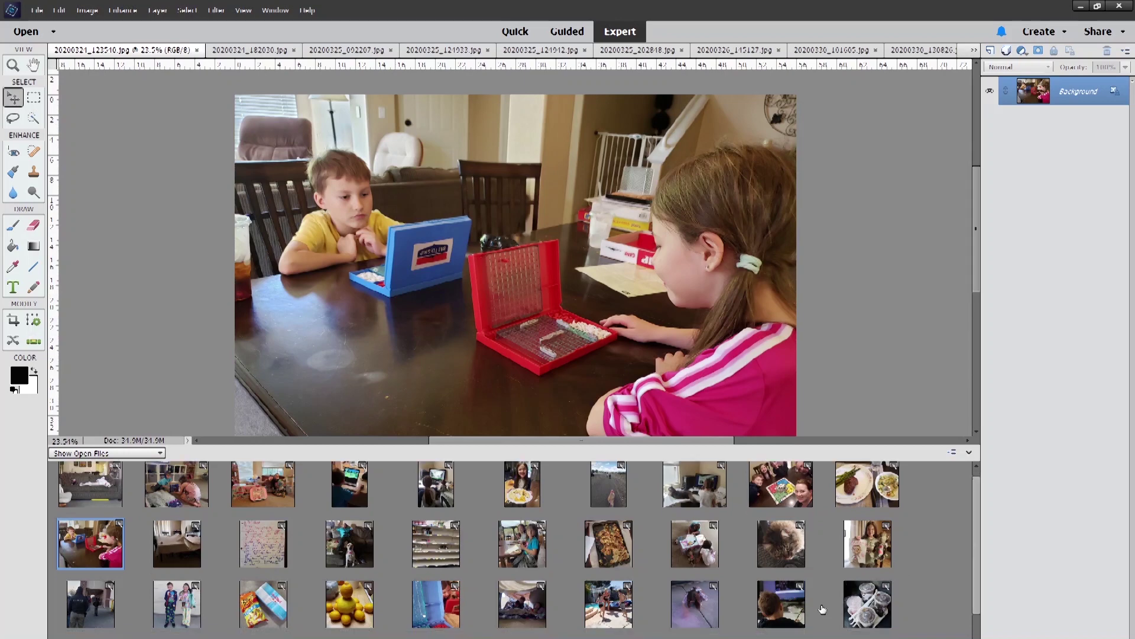
scroll(825, 611, up, 1)
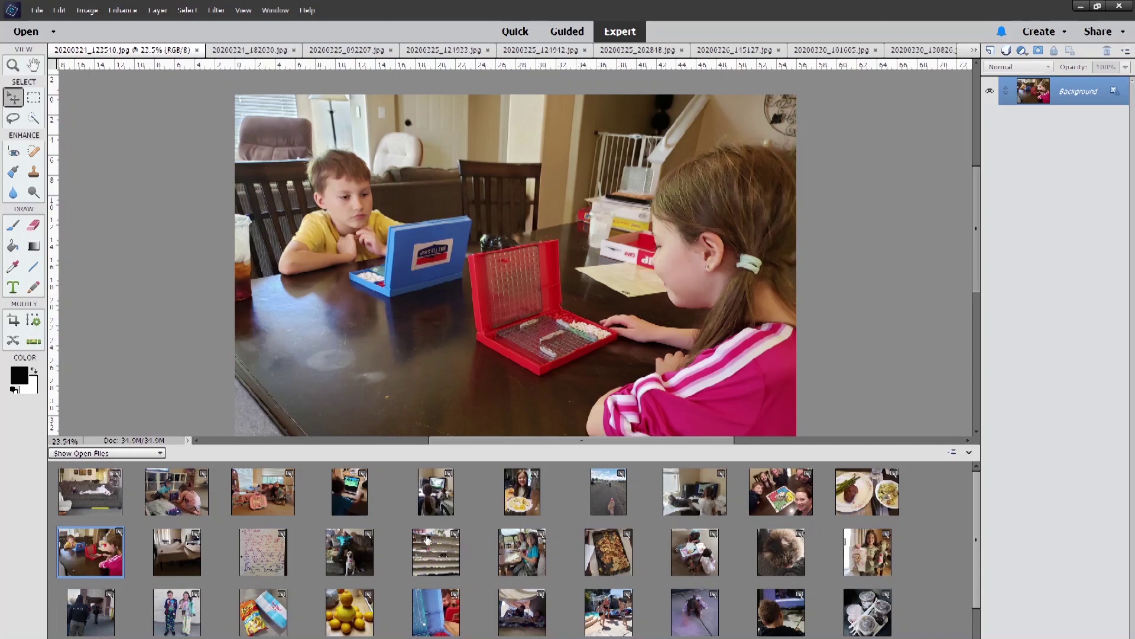
click(433, 513)
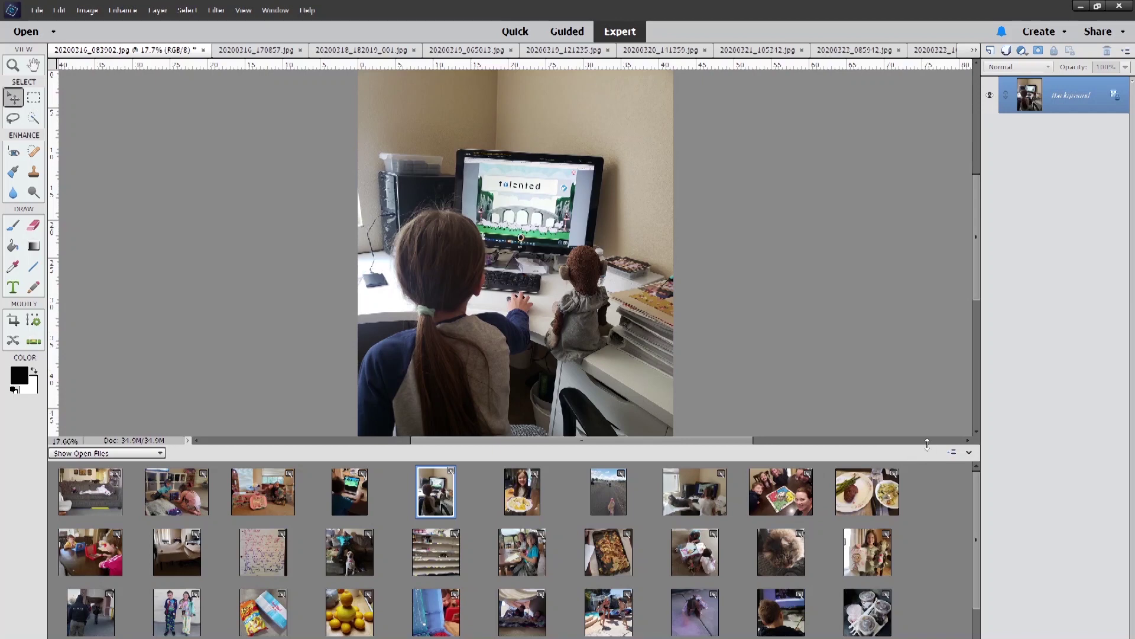
drag(927, 443, 932, 544)
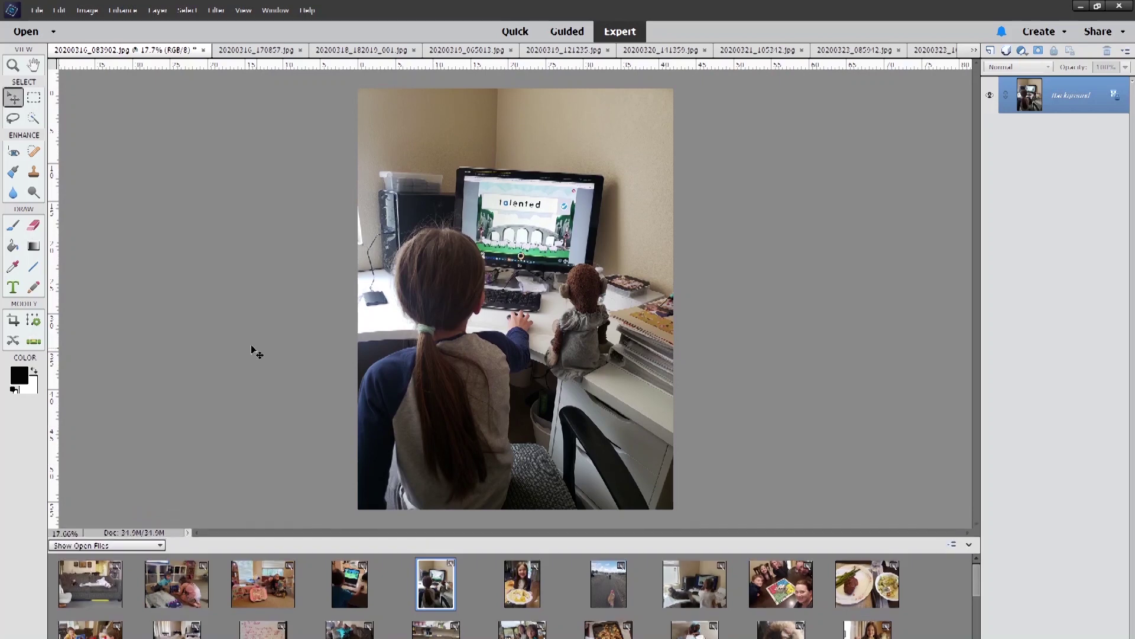
- Set up the Crop tool with no ratio restriction, 1.5 in width, 1.5 in height and a resolution of 300 pixels/inch
click(13, 322)
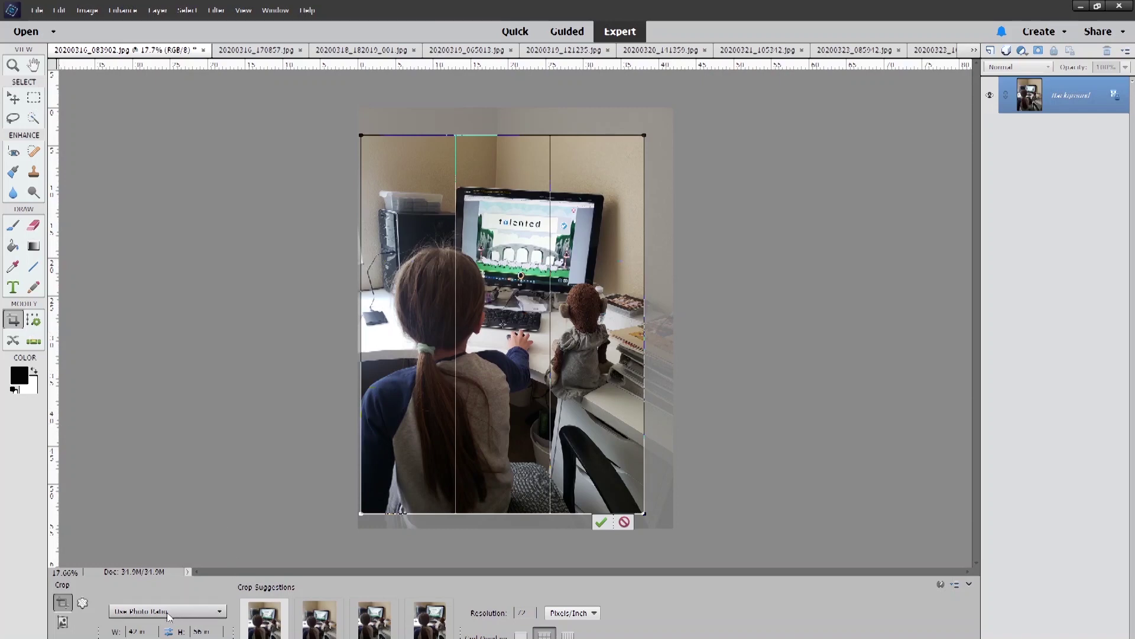
click(222, 616)
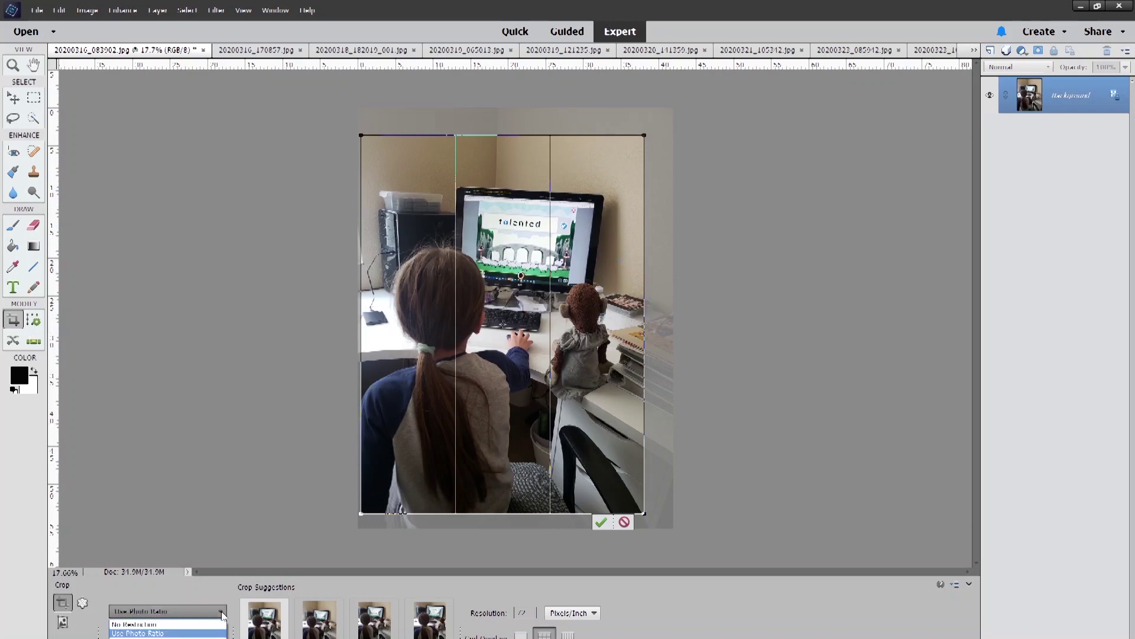
click(153, 625)
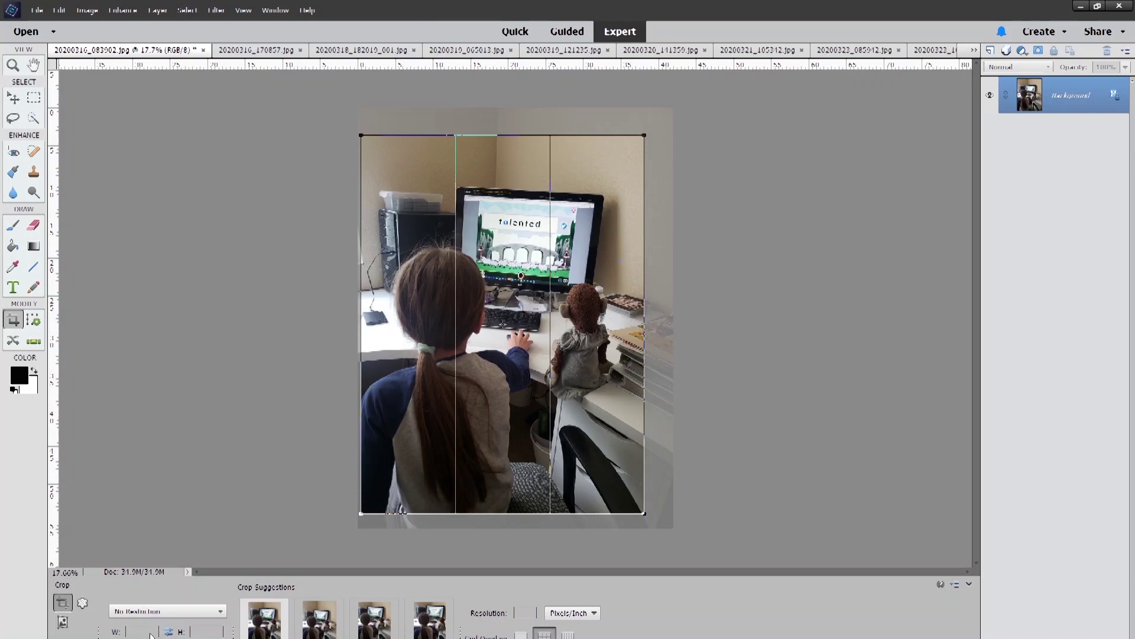
click(148, 632)
text(1.5)
key(Tab)
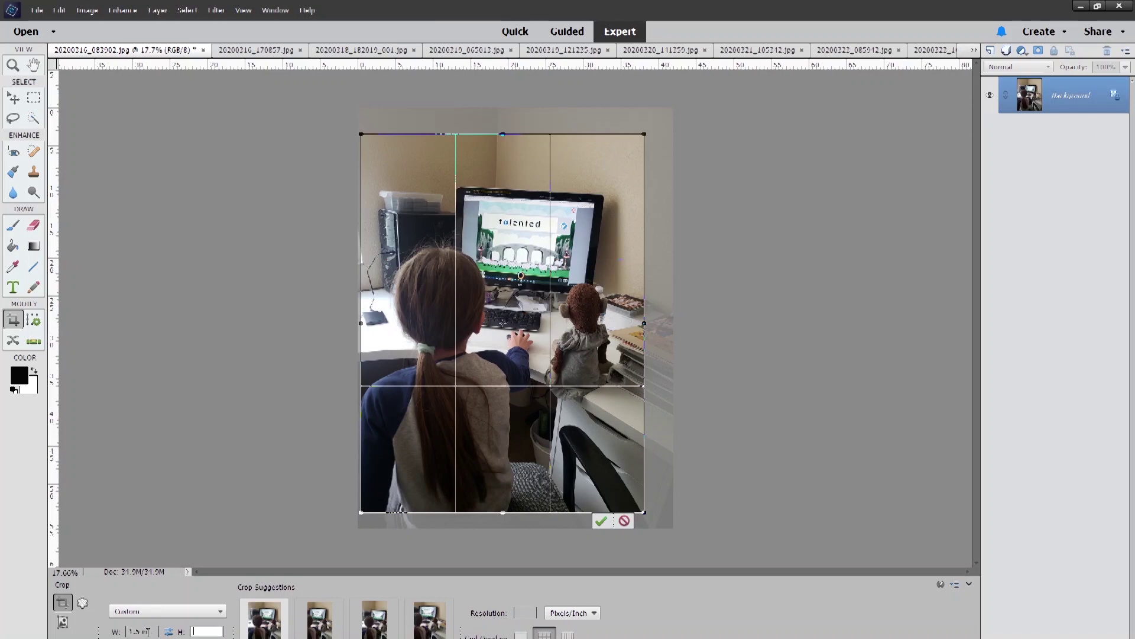
key(Return)
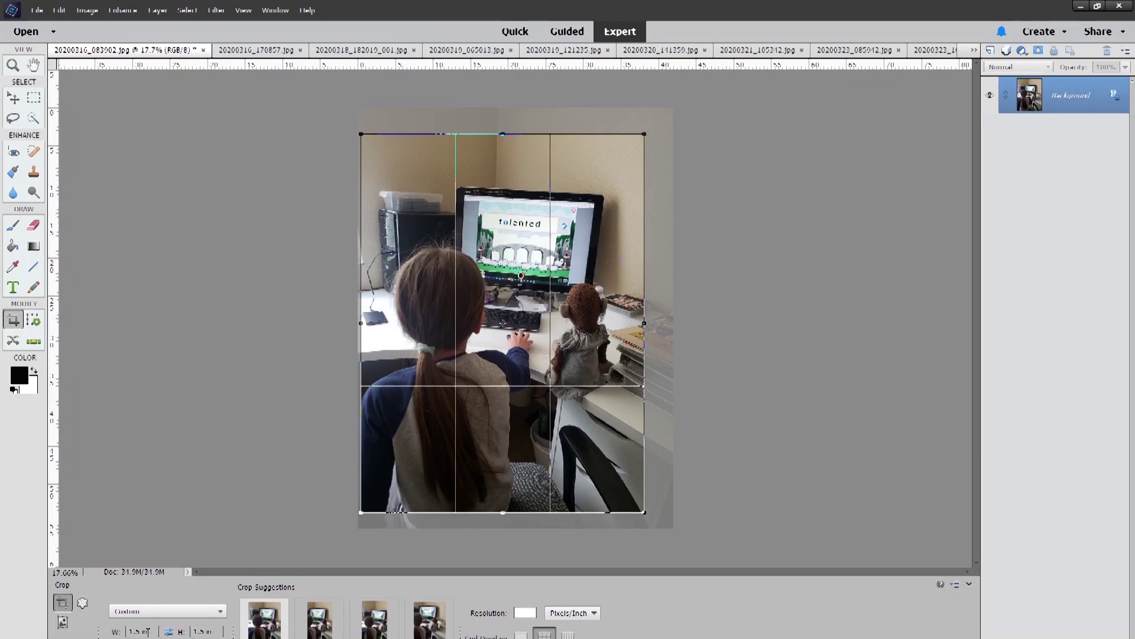
click(530, 614)
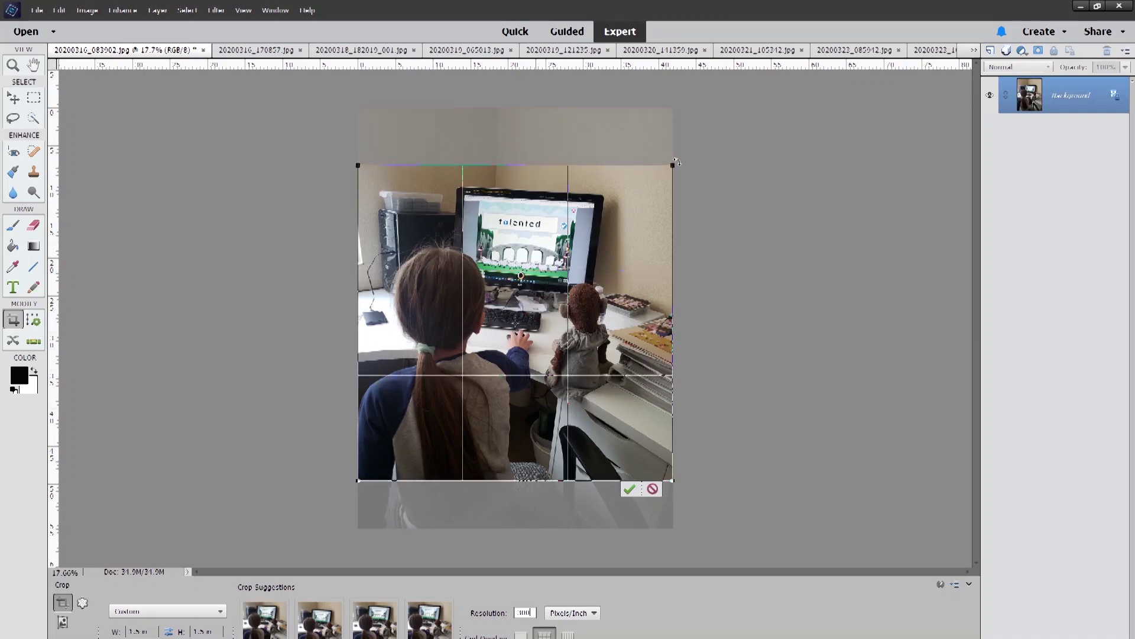
- Tighten the square crop frame around the girl, monitor and doll, and apply the crop
drag(673, 165, 646, 188)
drag(606, 321, 608, 314)
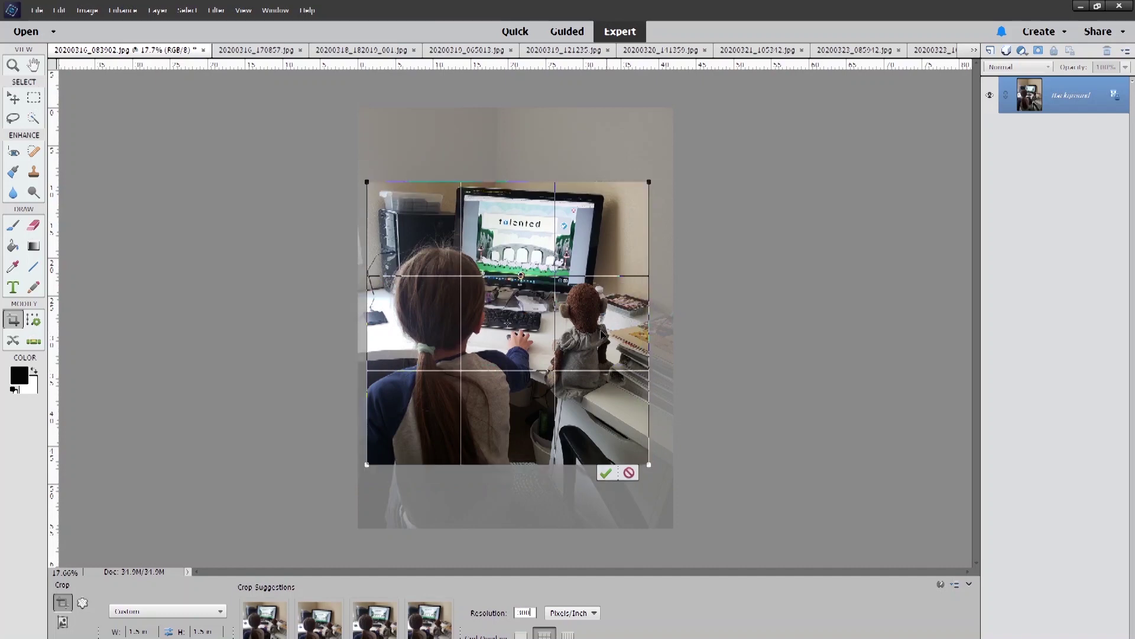
click(605, 472)
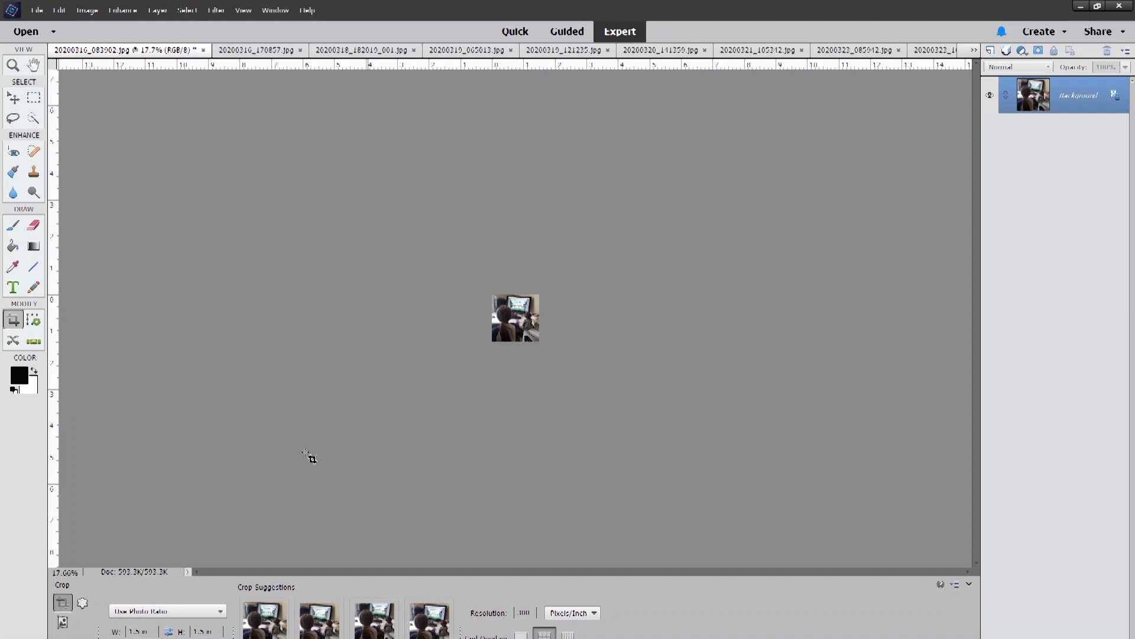
- Return to the Photo Bin and open 20200316_083840.jpg, the photo of the boy at the laptop
click(188, 634)
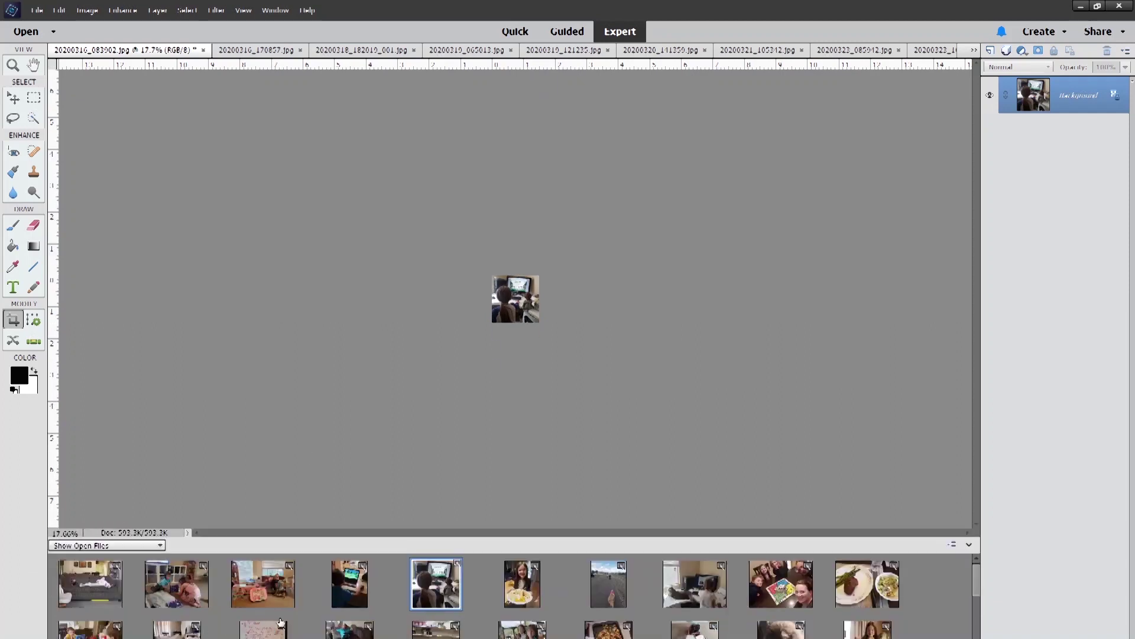
scroll(315, 625, down, 1)
scroll(315, 625, up, 1)
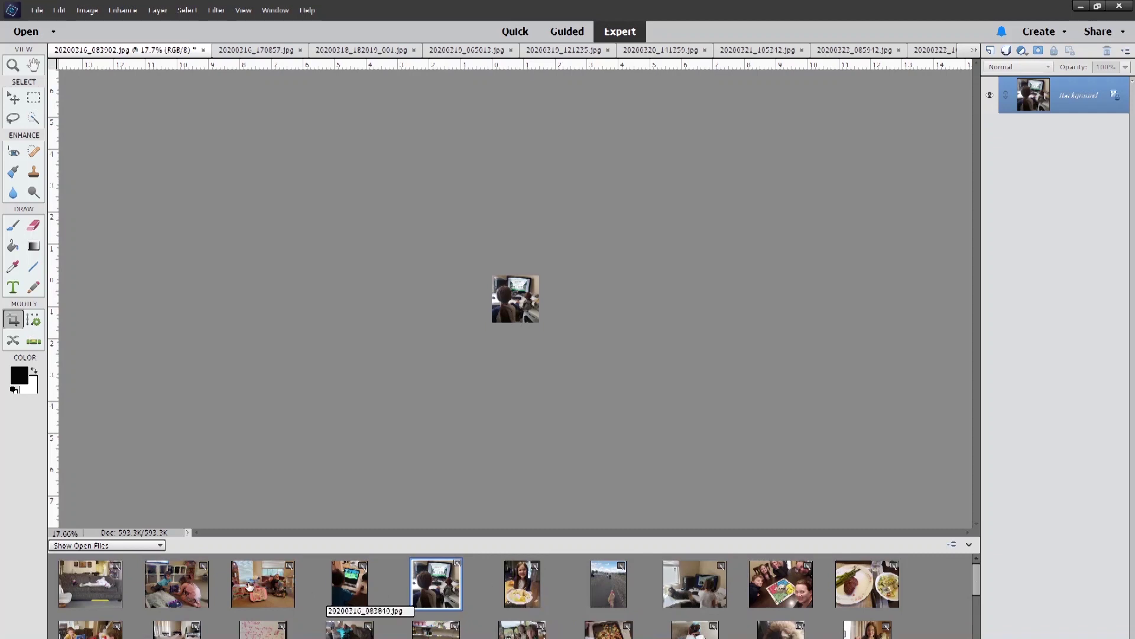
click(366, 592)
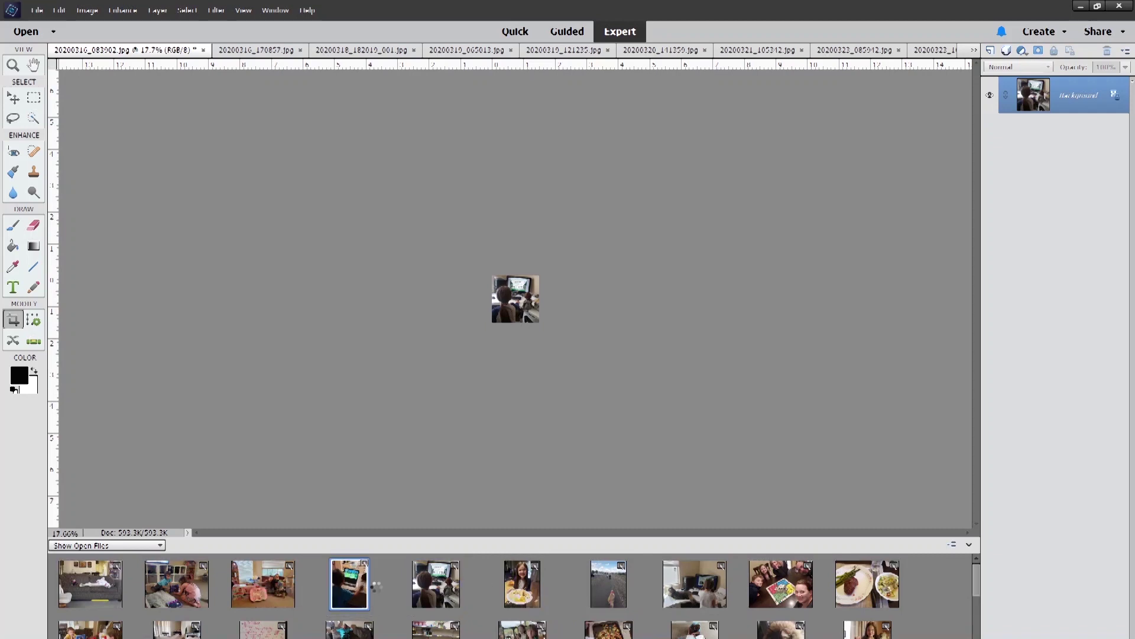
- Crop the boy's photo to a 1.5 by 1.5 in square at 300 pixels/inch, framing him and the laptop
click(13, 320)
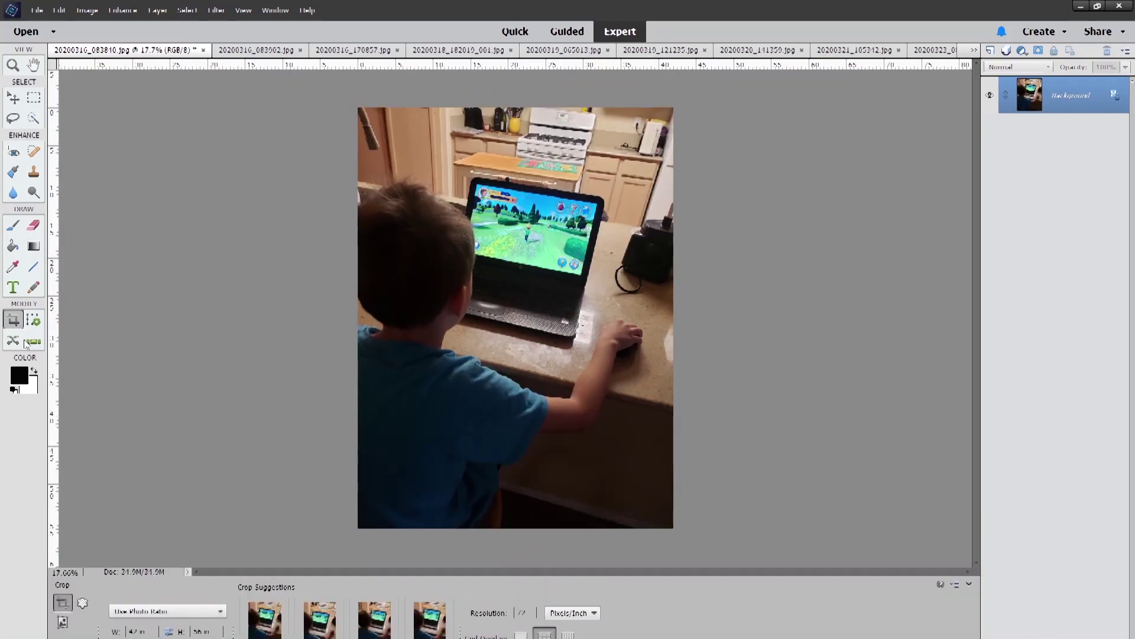
click(165, 611)
click(164, 624)
click(142, 632)
text(1.5)
key(Tab)
text(1.5)
key(Tab)
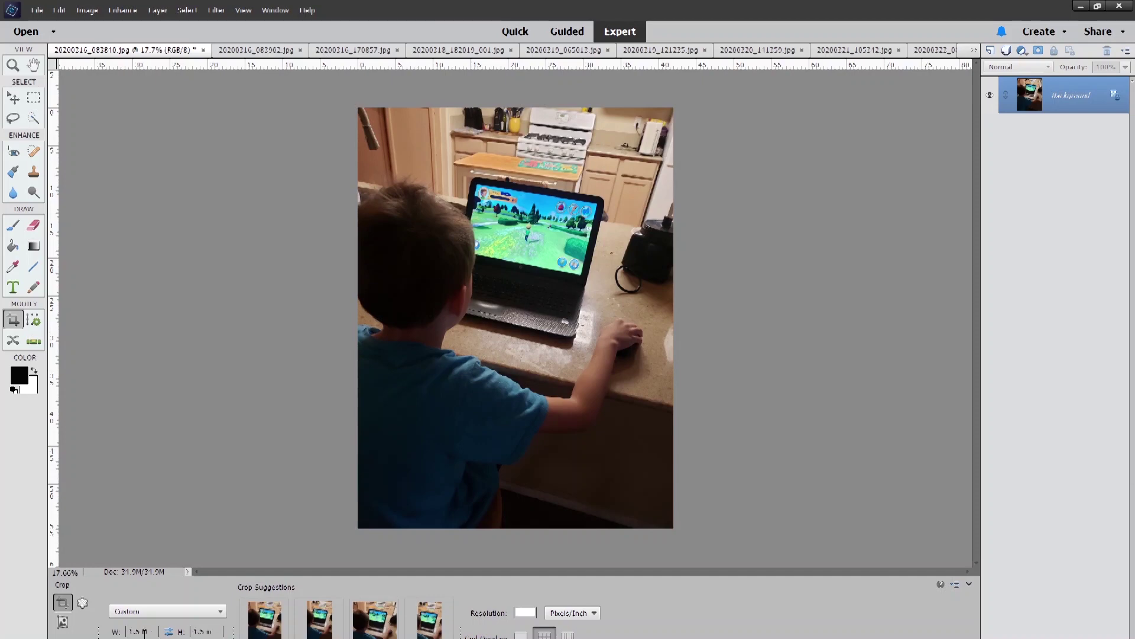
text(100)
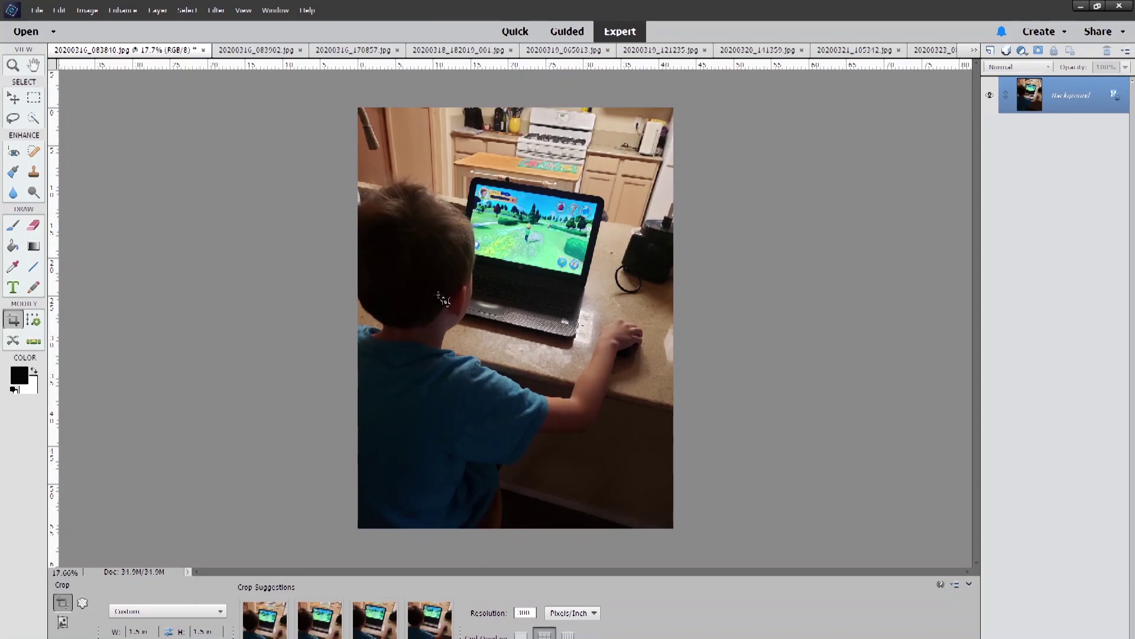
drag(359, 150, 654, 456)
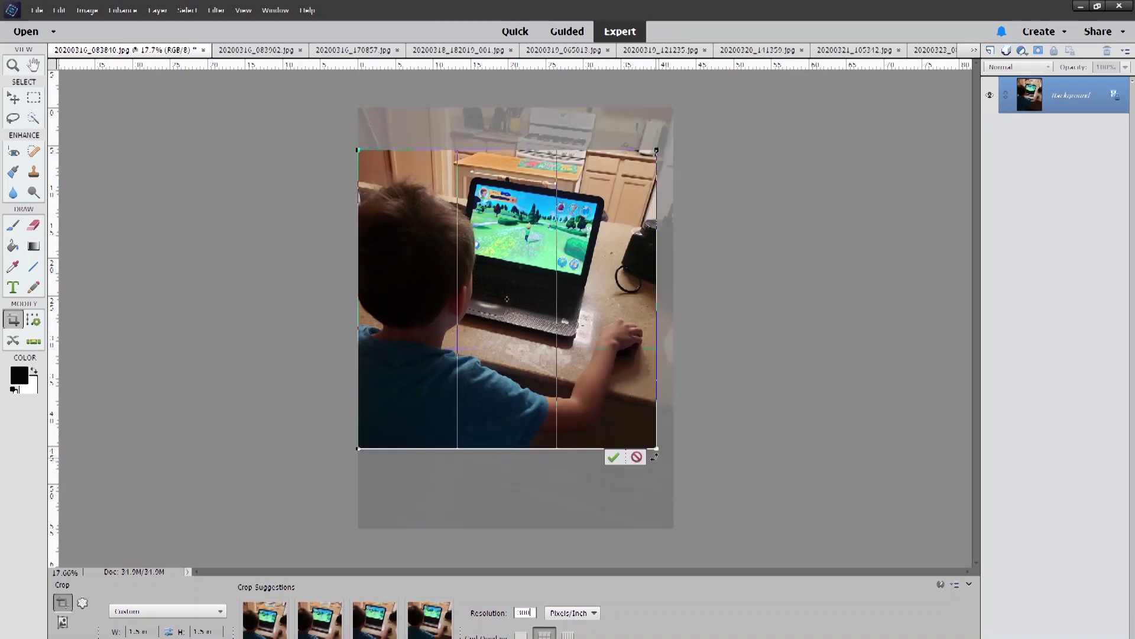
click(613, 457)
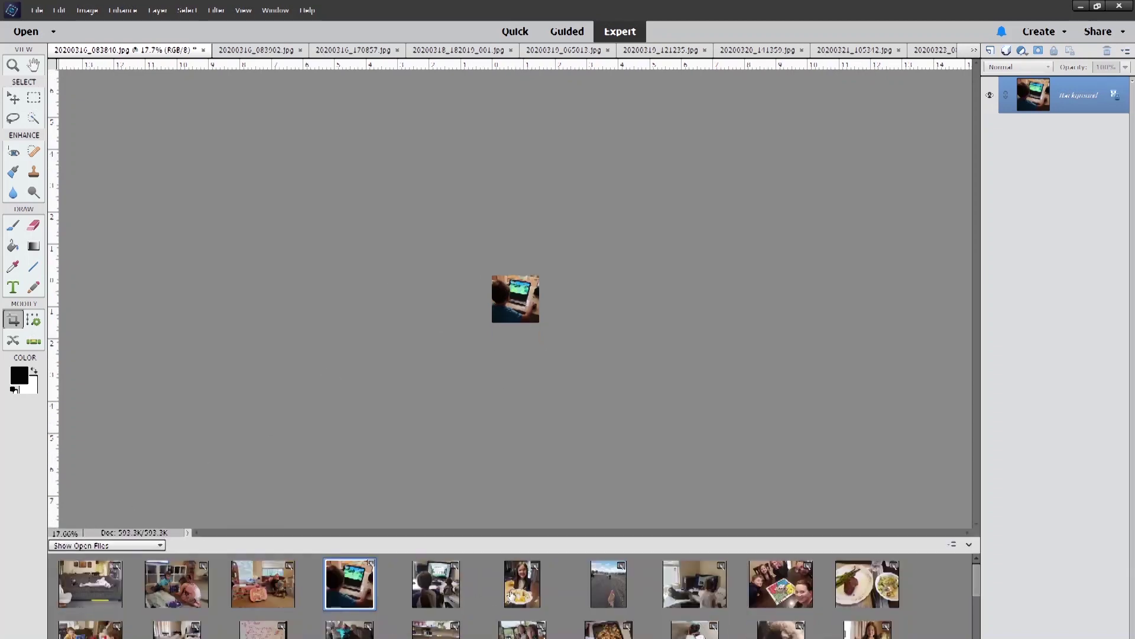
- Open the girl-and-cat photo 20200323_104842.jpg and set the Crop tool to 1.5 by 1.5 in at 300 pixels/inch
click(672, 600)
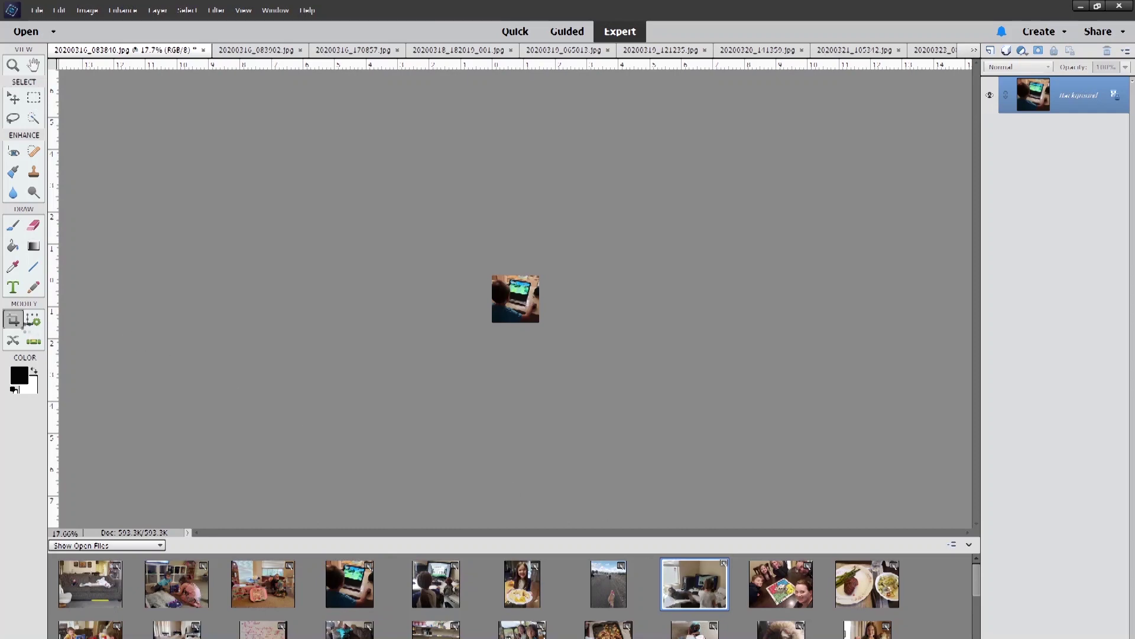
click(13, 322)
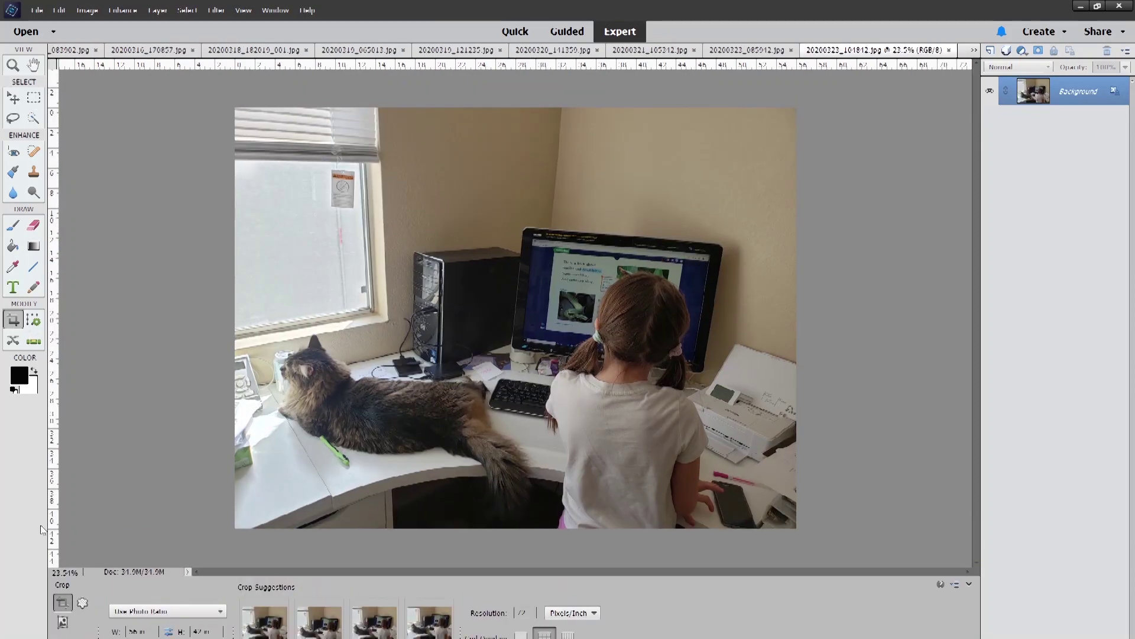
click(161, 612)
click(170, 623)
click(147, 632)
text(1.5)
key(Tab)
text(1)
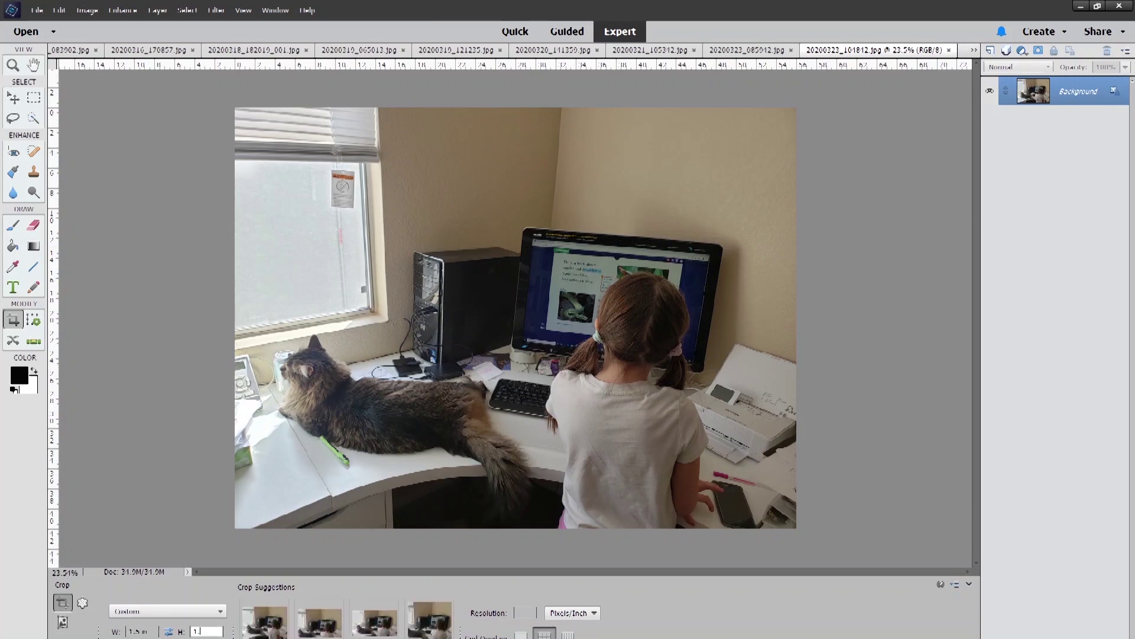
key(Tab)
text(300)
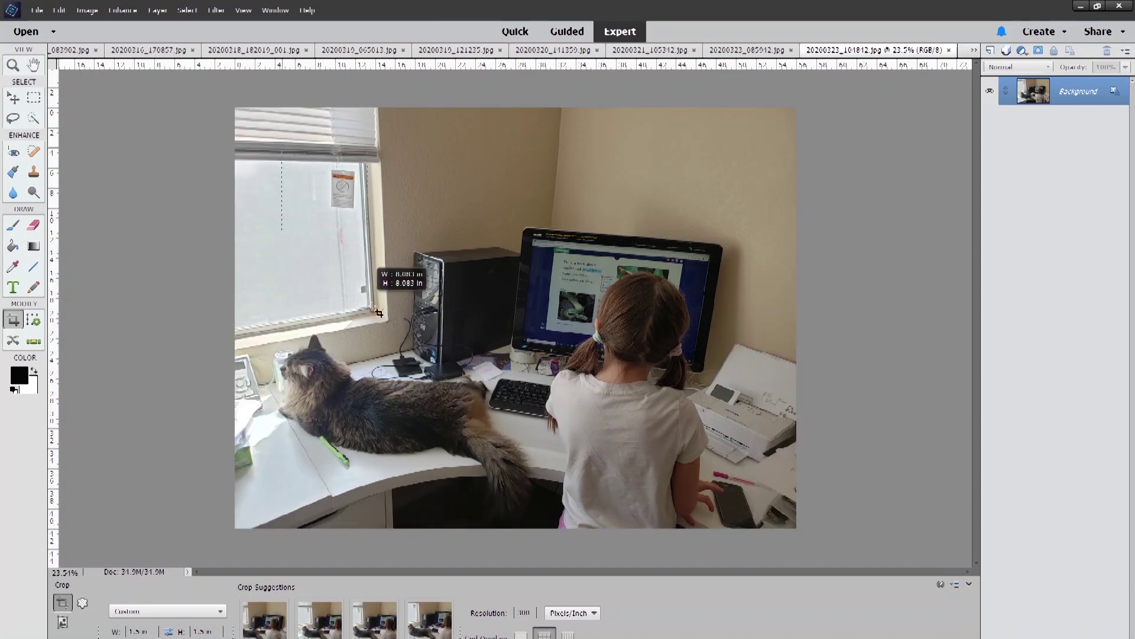
click(570, 458)
mouse_move(570, 458)
mouse_down()
mouse_move(615, 460)
mouse_move(579, 463)
mouse_up()
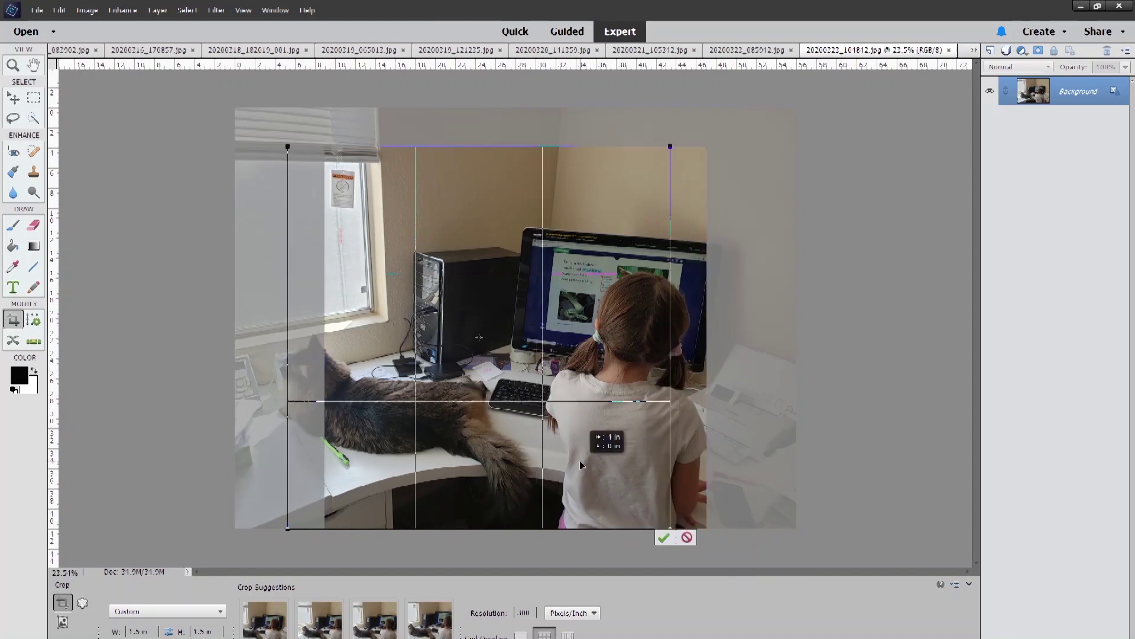
drag(497, 414, 561, 415)
click(641, 538)
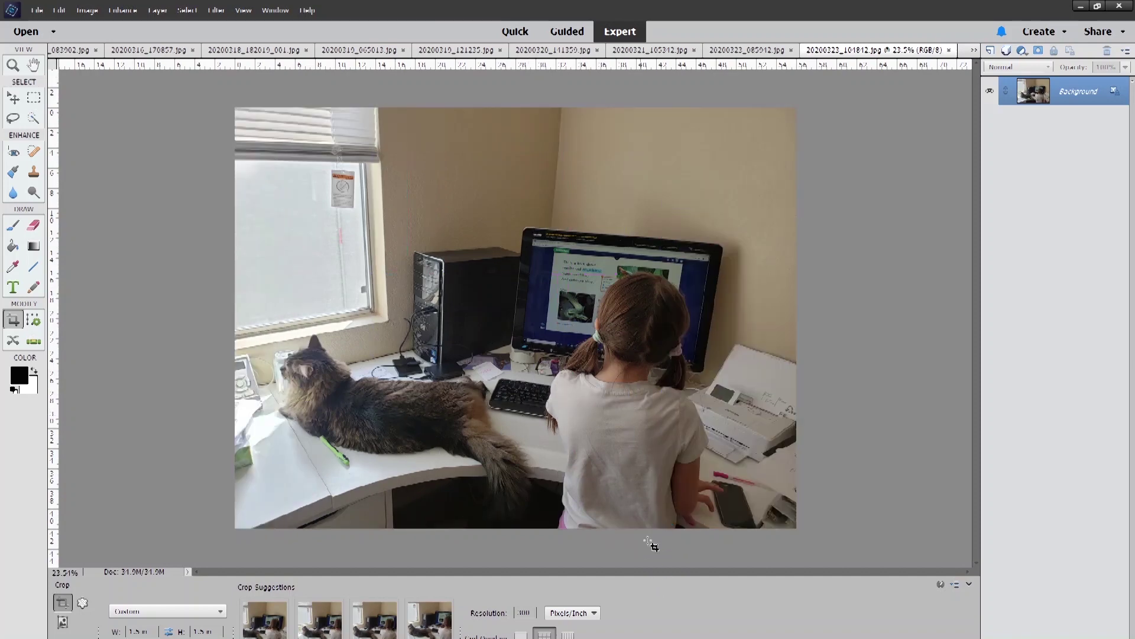
- Enlarge the Photo Bin and move the two cropped photos next to each other, after the photo of the children playing Battleship
click(86, 632)
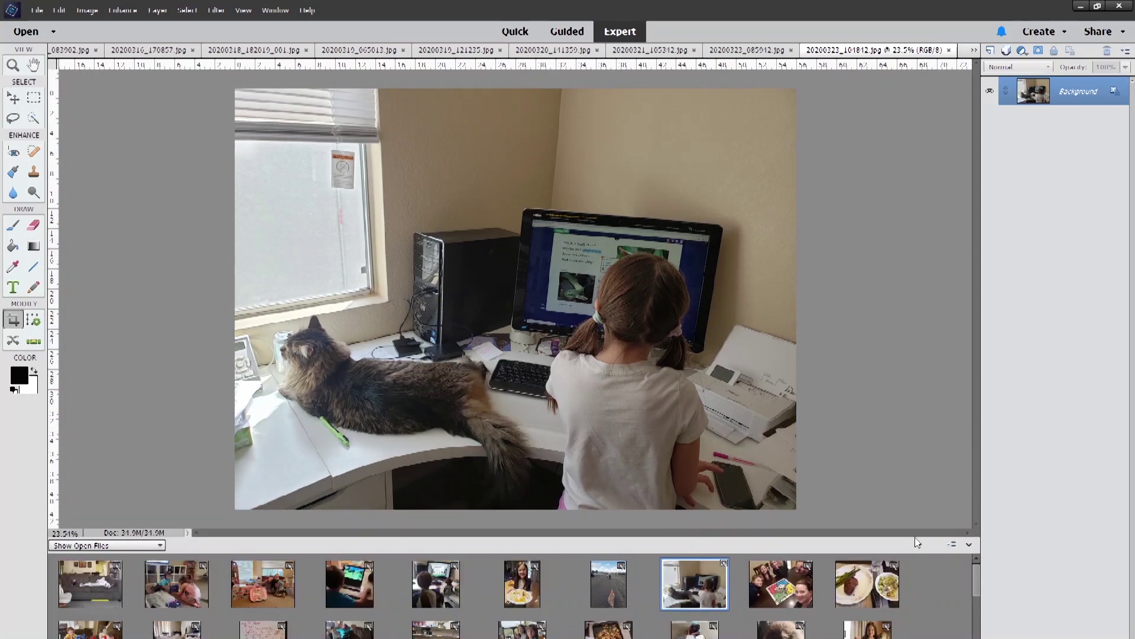
drag(914, 536, 915, 463)
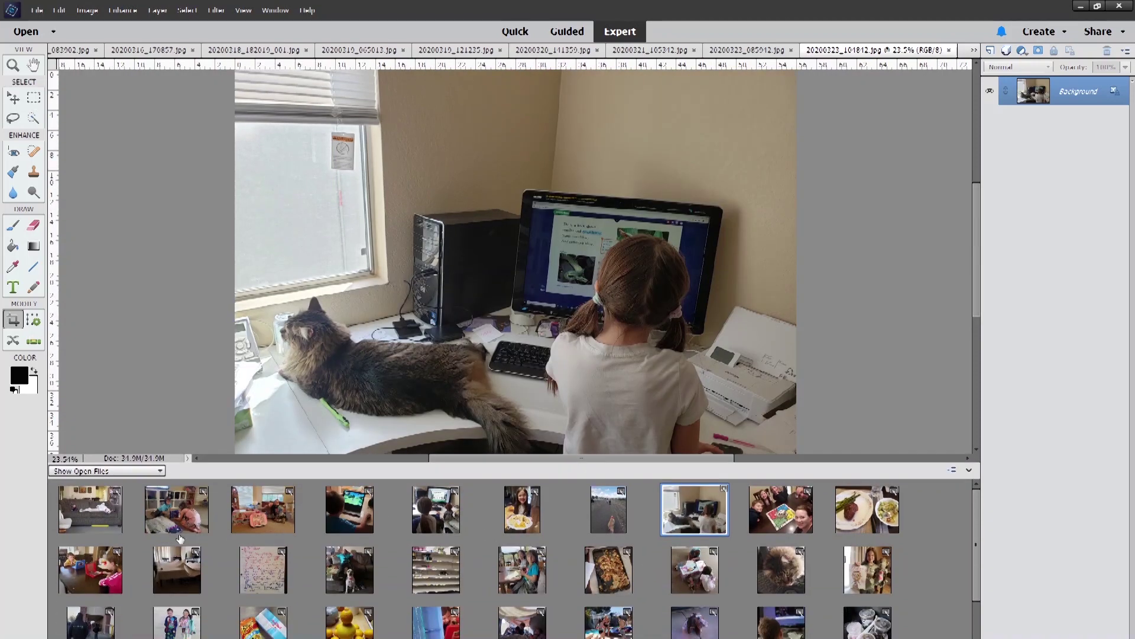
drag(353, 514, 127, 566)
drag(335, 515, 769, 520)
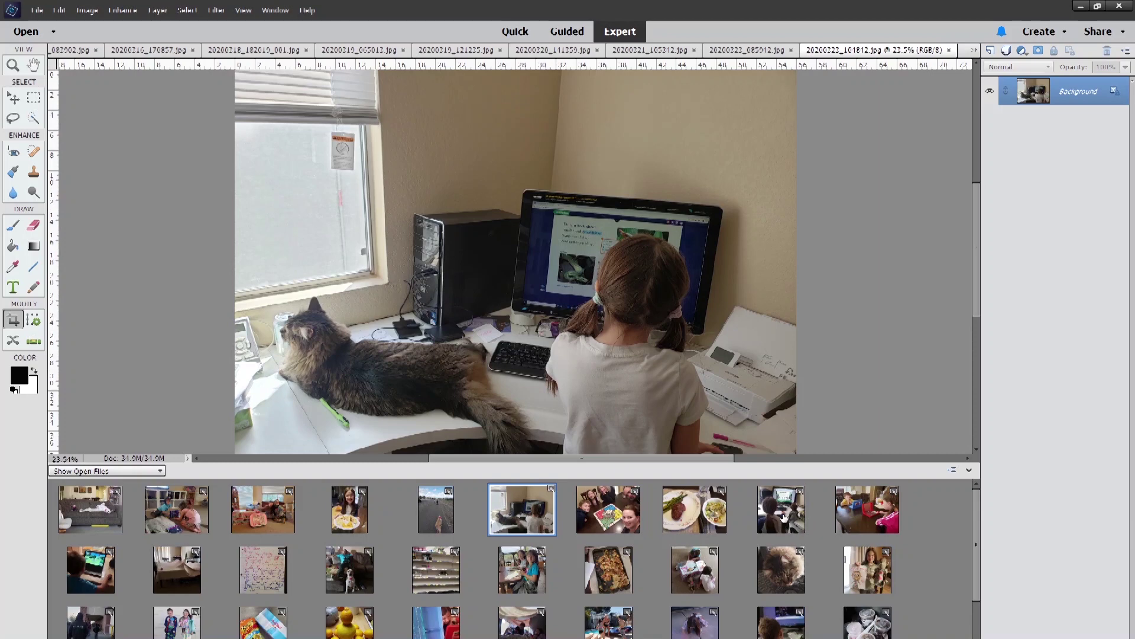
drag(784, 520, 851, 514)
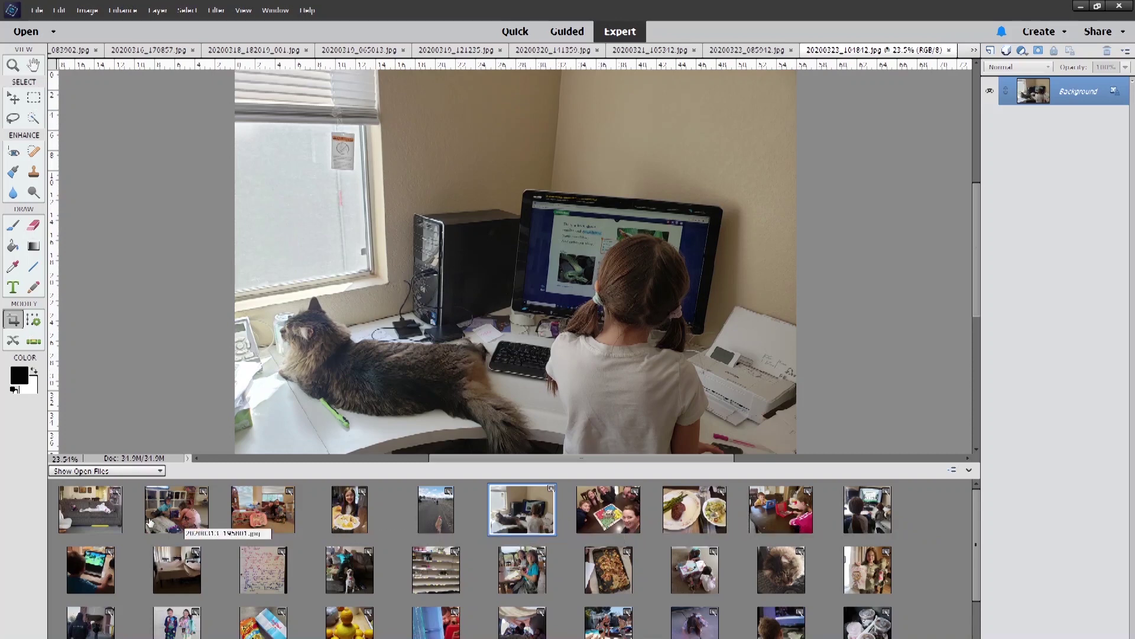
- Crop 20200313_195801.jpg to a 1.5 in square around the two children playing Connect Four and move its thumbnail beside the other cropped photos
click(183, 523)
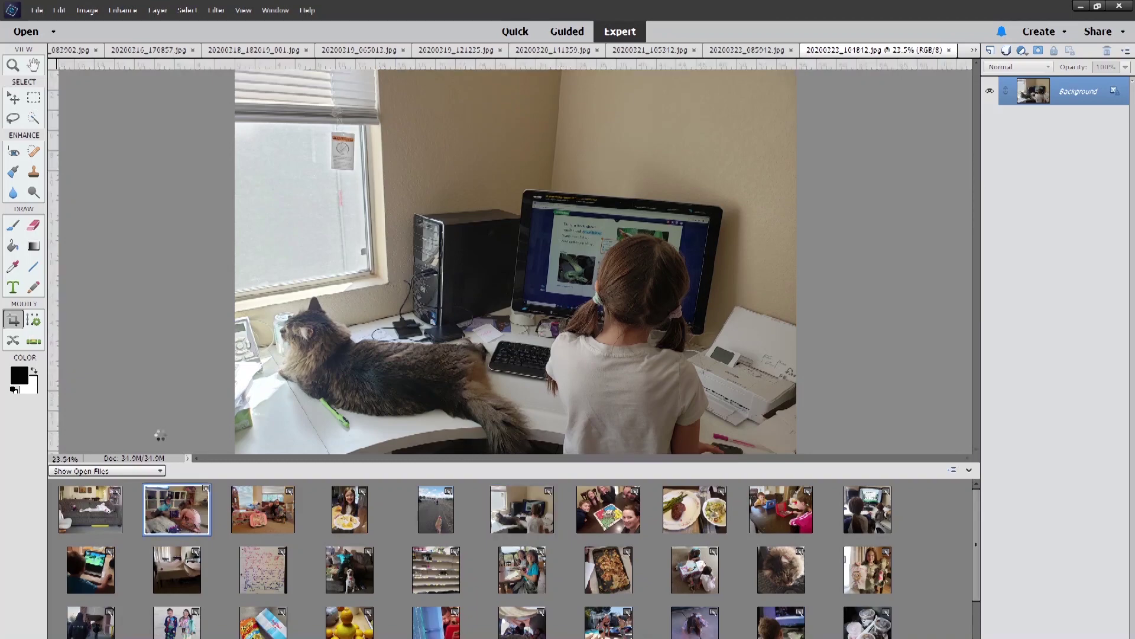
click(14, 320)
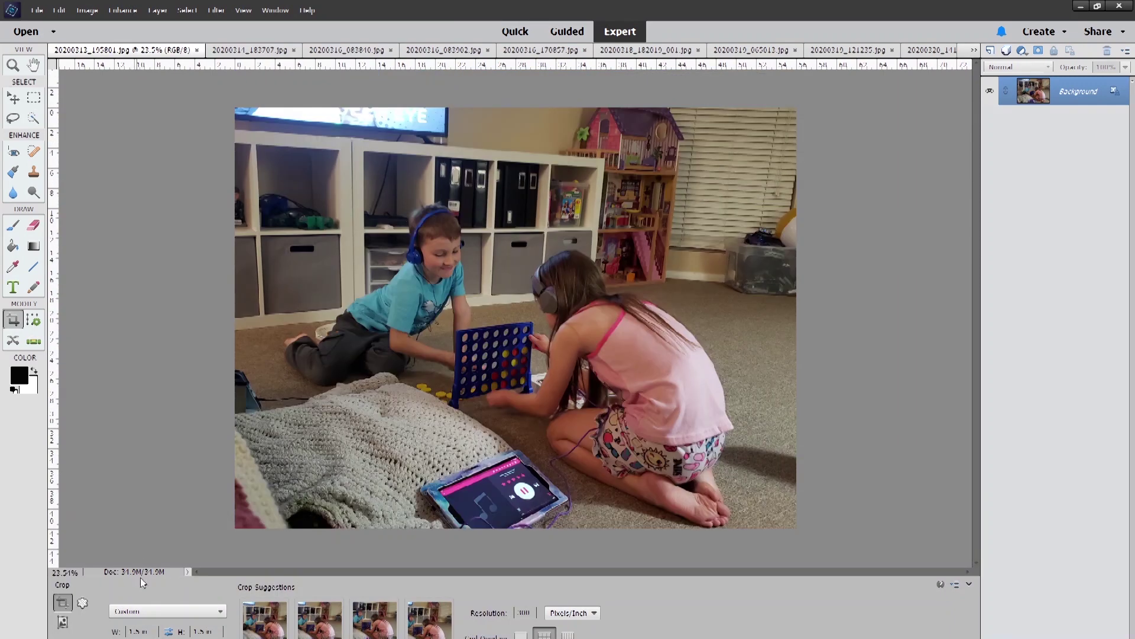
click(155, 611)
click(156, 614)
drag(302, 139, 786, 527)
mouse_move(630, 471)
mouse_down()
mouse_move(619, 468)
mouse_move(633, 468)
mouse_up()
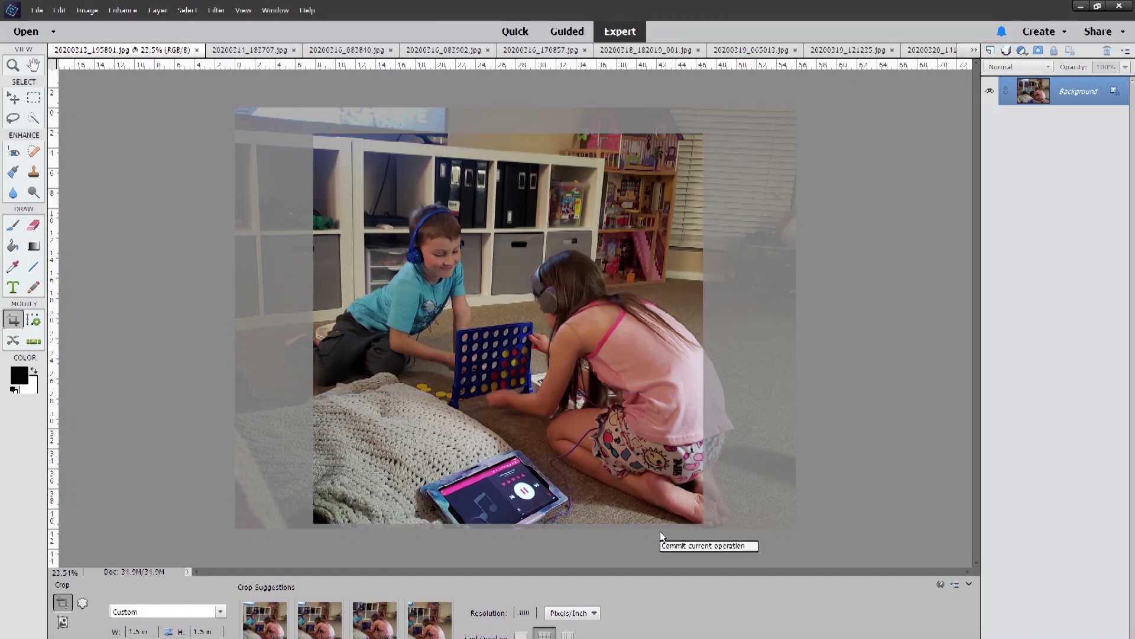
click(659, 531)
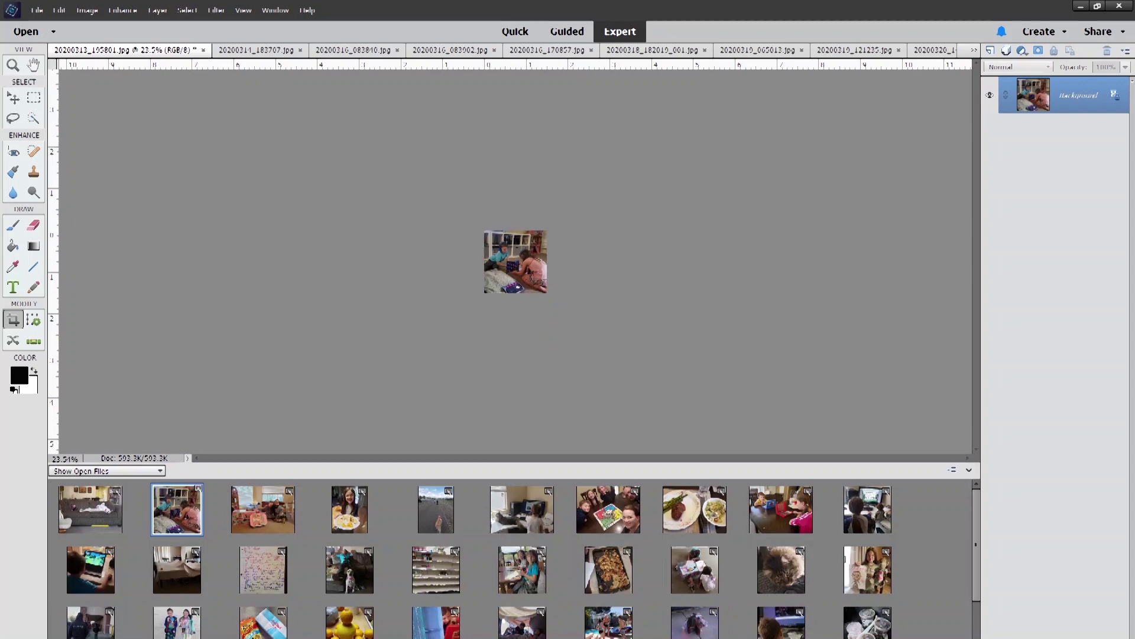
drag(176, 517, 810, 513)
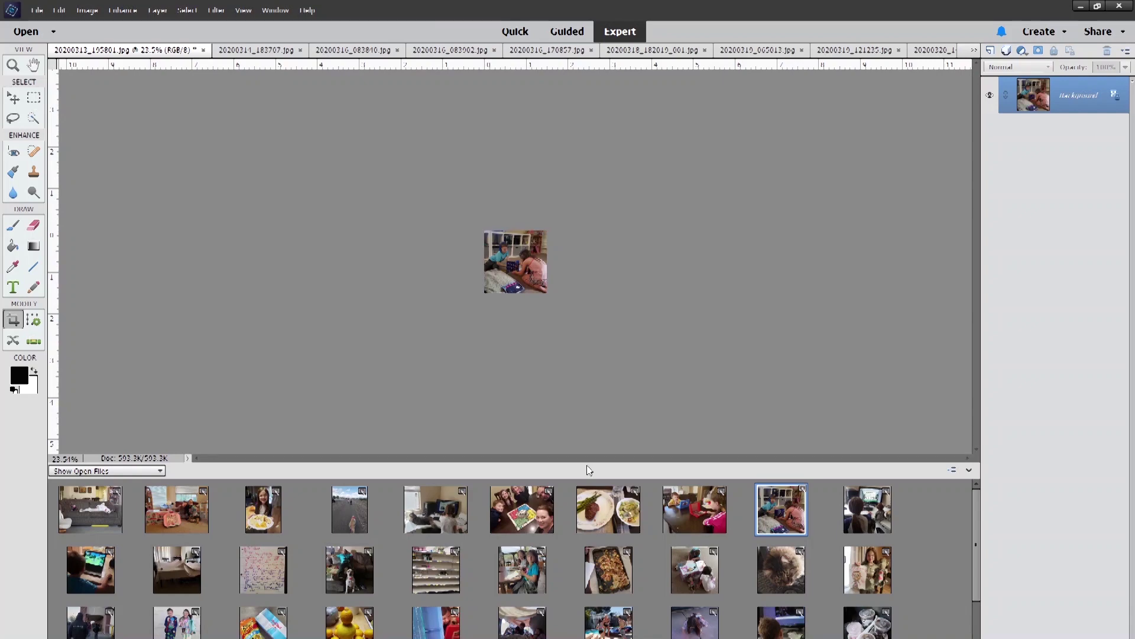
click(37, 10)
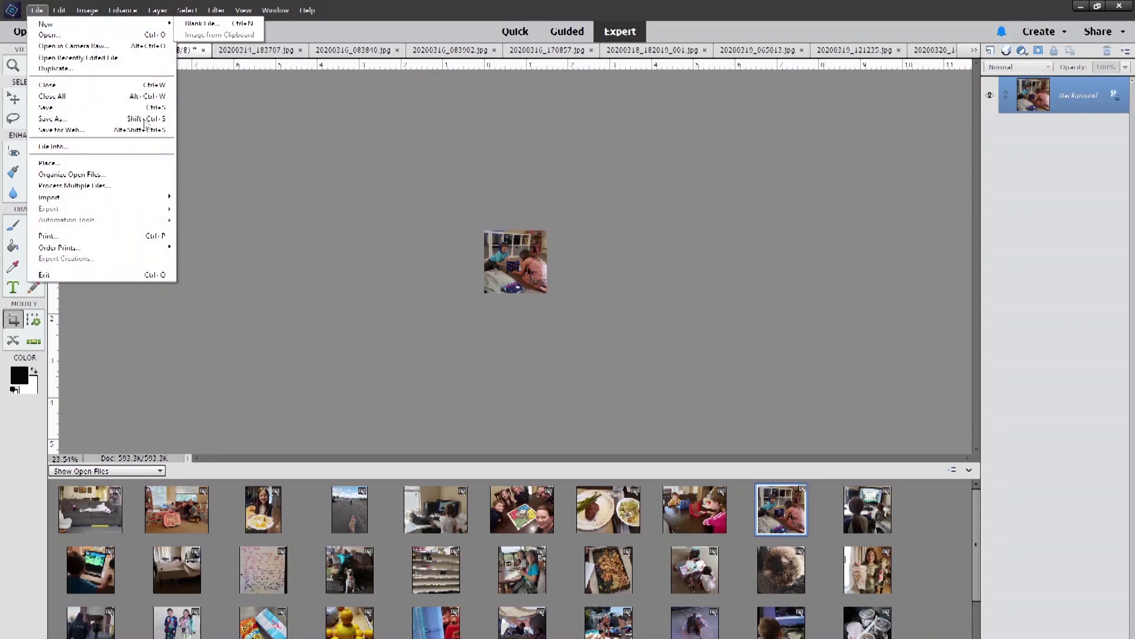
click(287, 333)
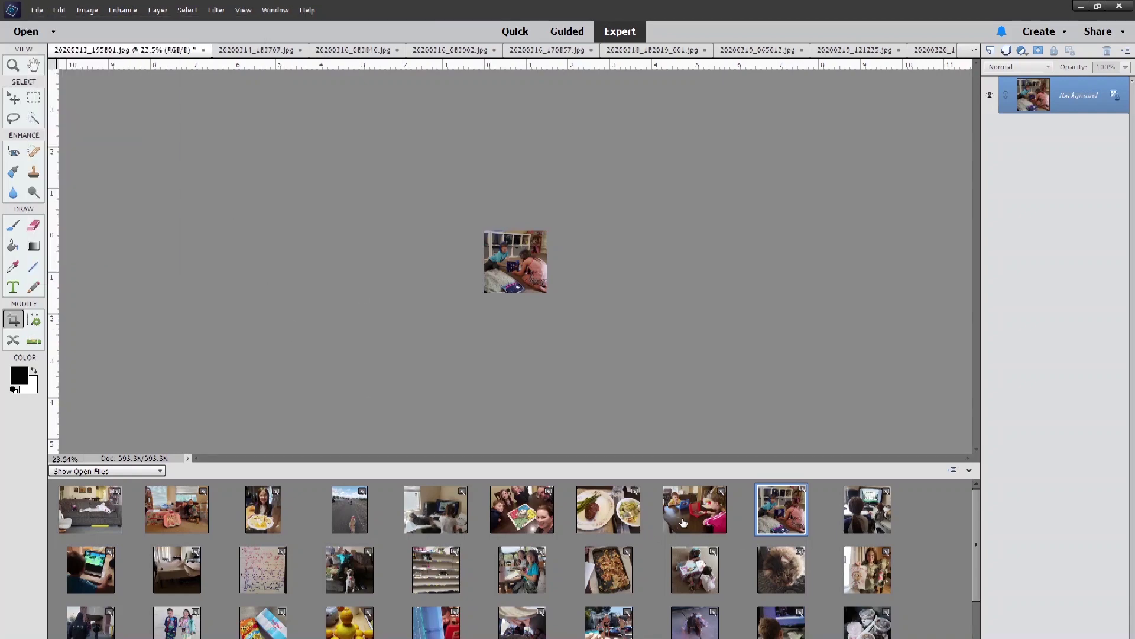
- Crop 20200324_123540.jpg to 2 by 1.5 in at 300 pixels/inch around the two children playing Battleship
click(703, 516)
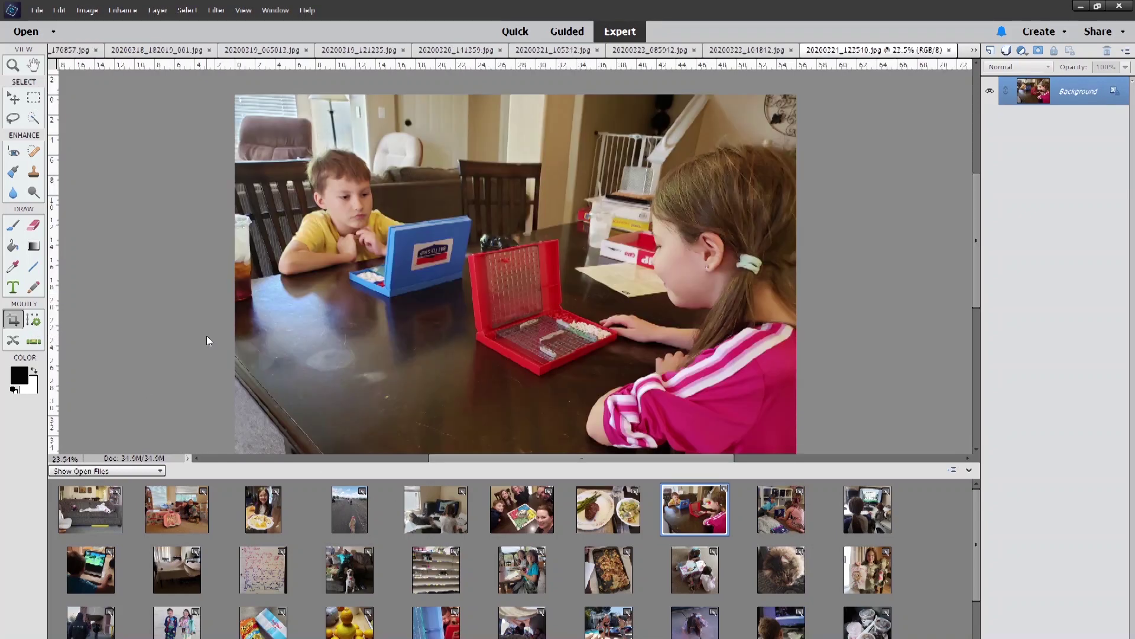
click(13, 320)
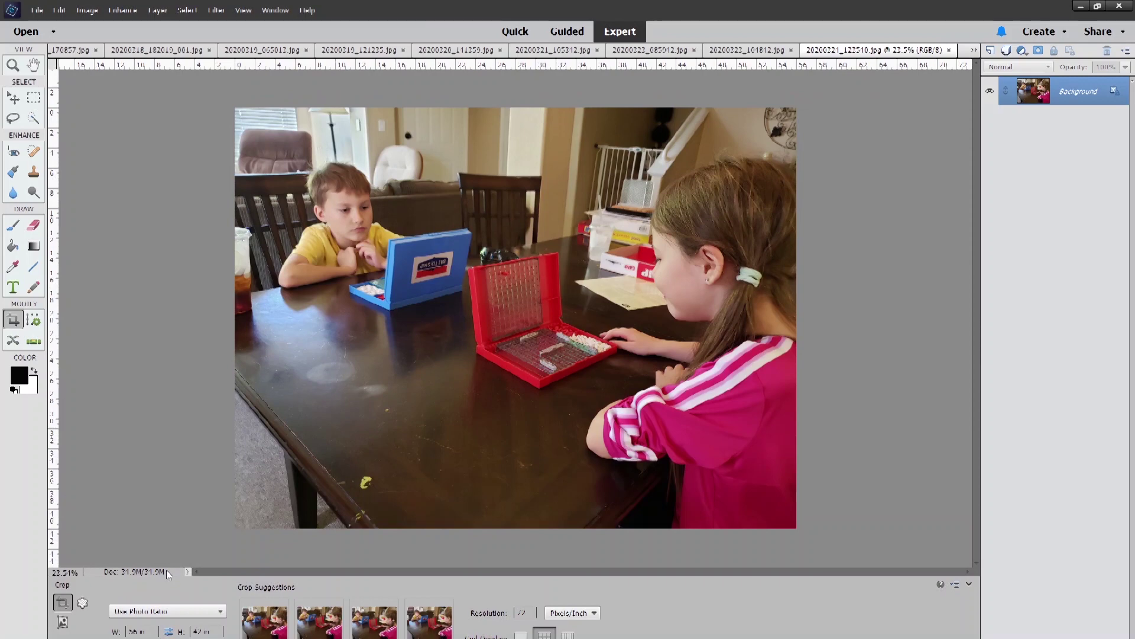
click(168, 611)
click(168, 632)
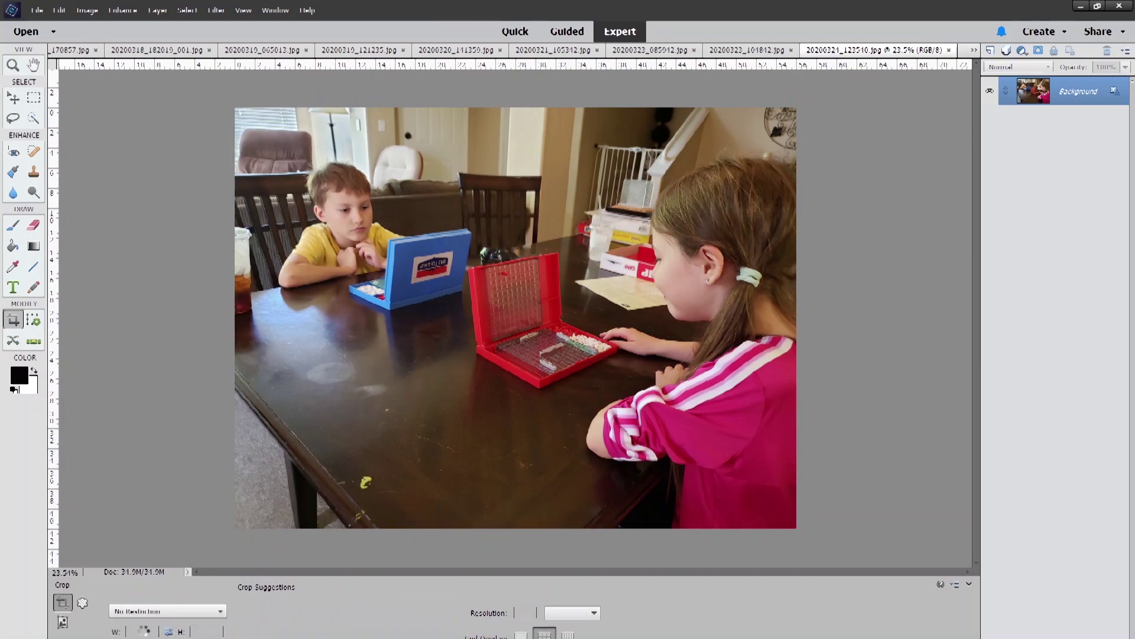
click(145, 631)
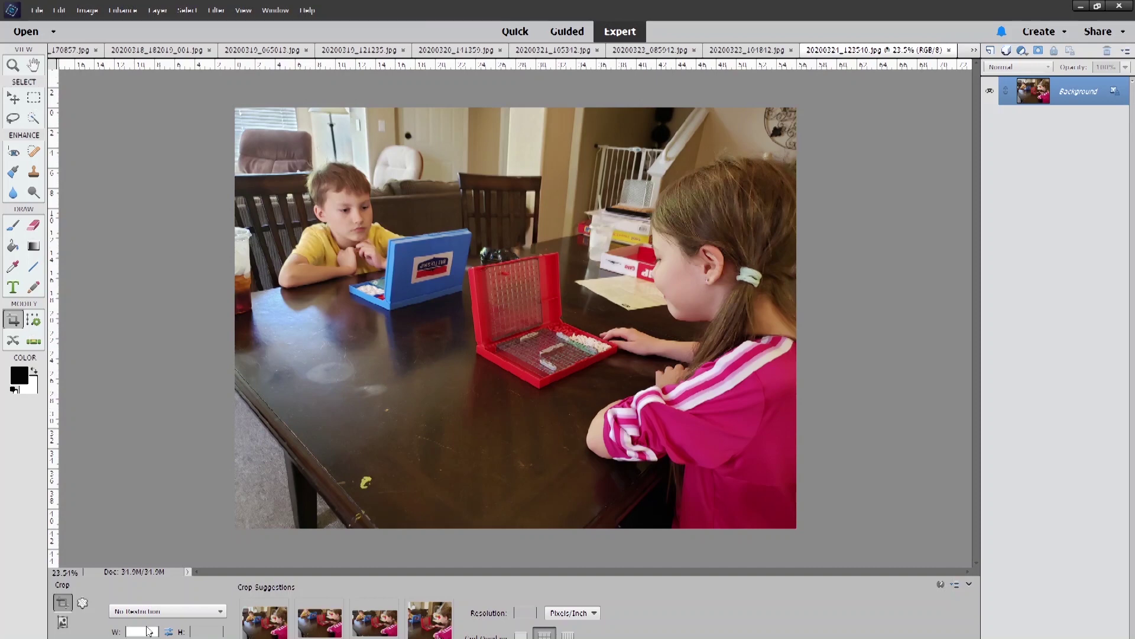
text(2.0)
key(Tab)
text(1.5)
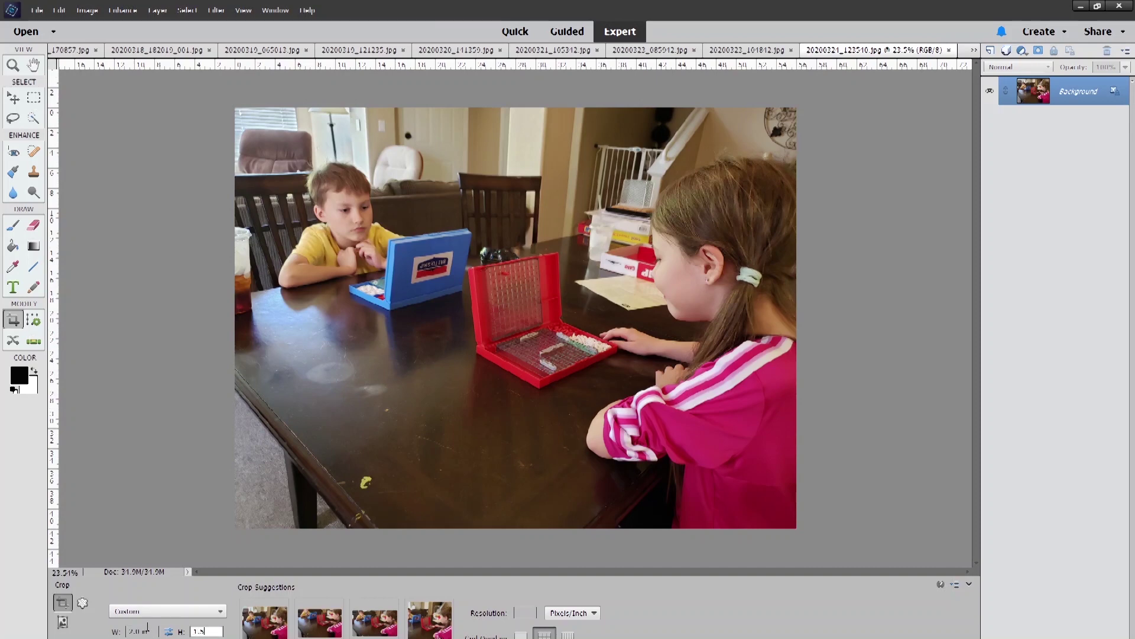
key(Tab)
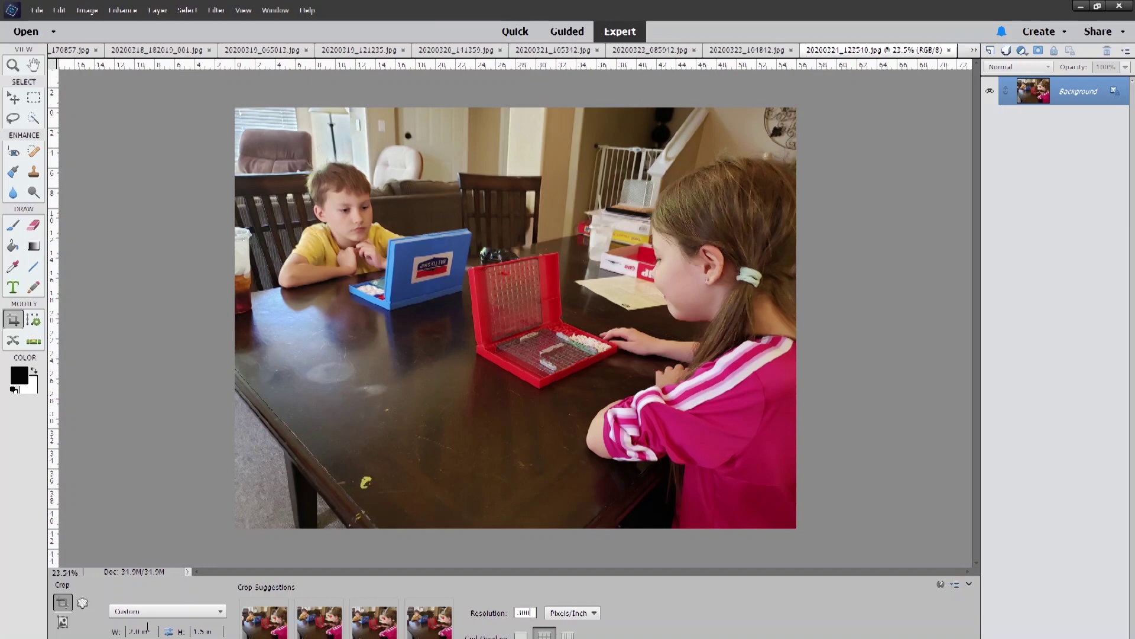
drag(272, 139, 804, 506)
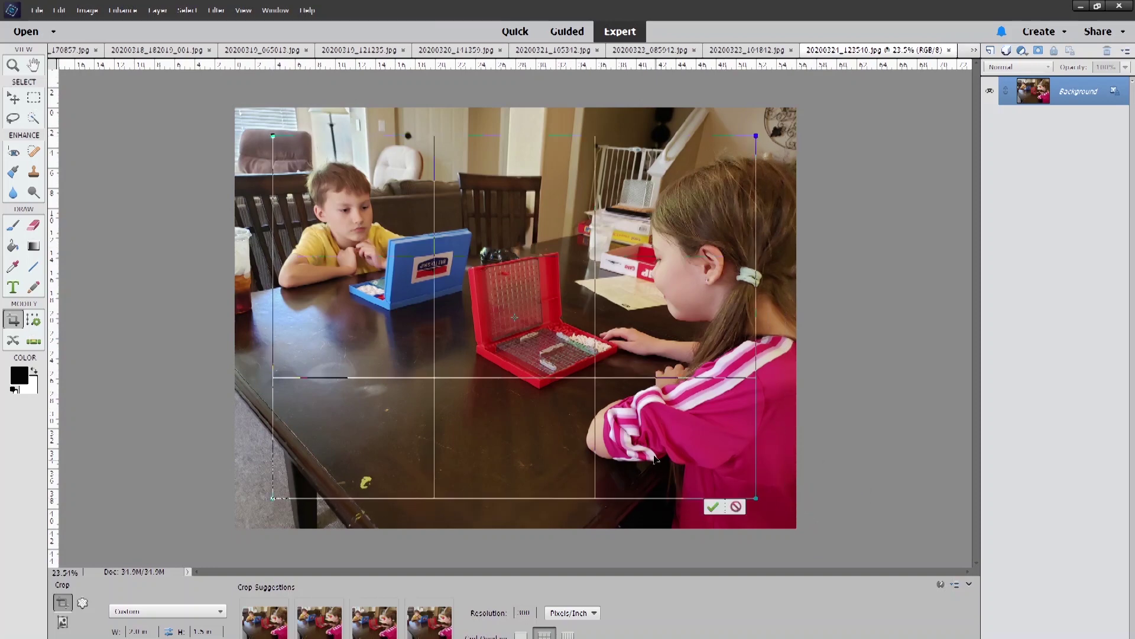
click(714, 495)
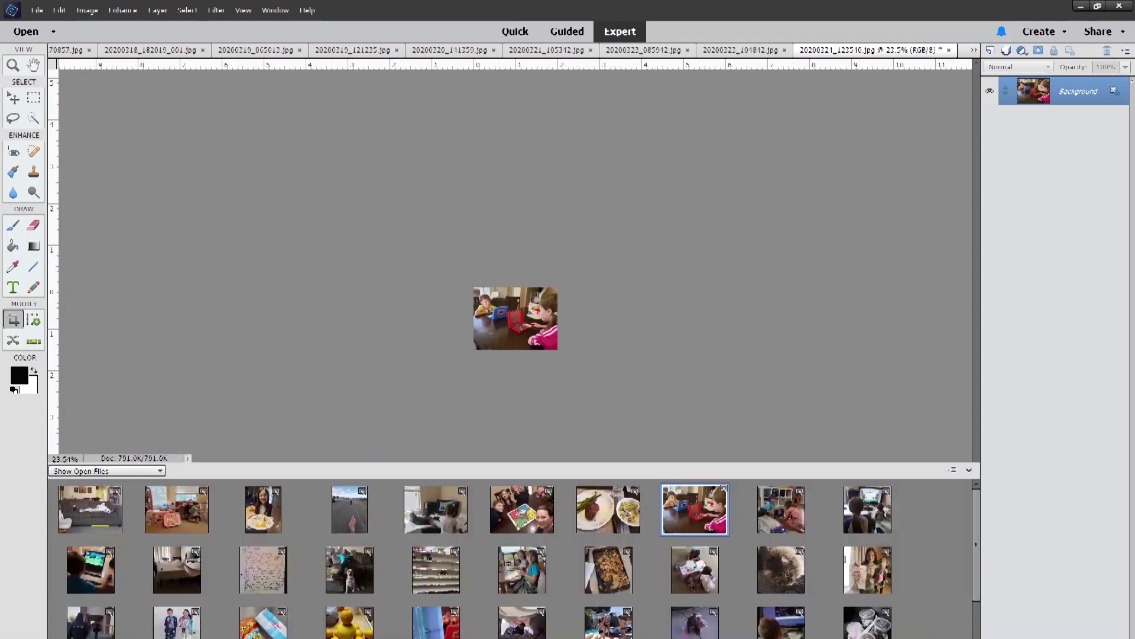
- Open the girl-and-cat photo 20200323_104842.jpg and set the Crop tool to 2 by 1.5 in at 300 pixels/inch
click(449, 526)
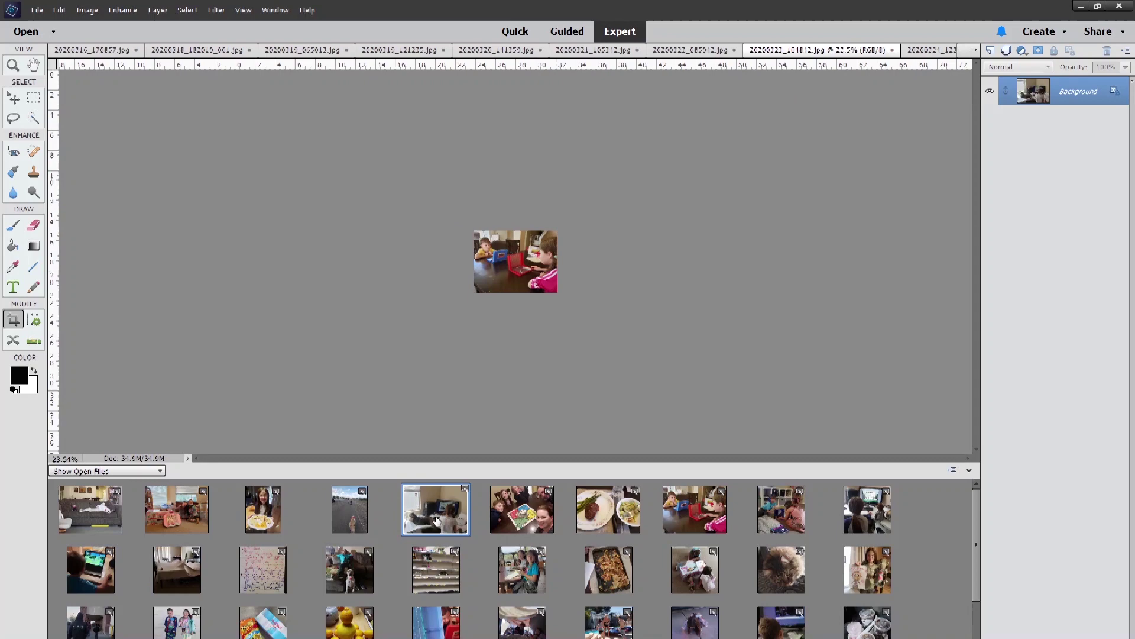
click(13, 319)
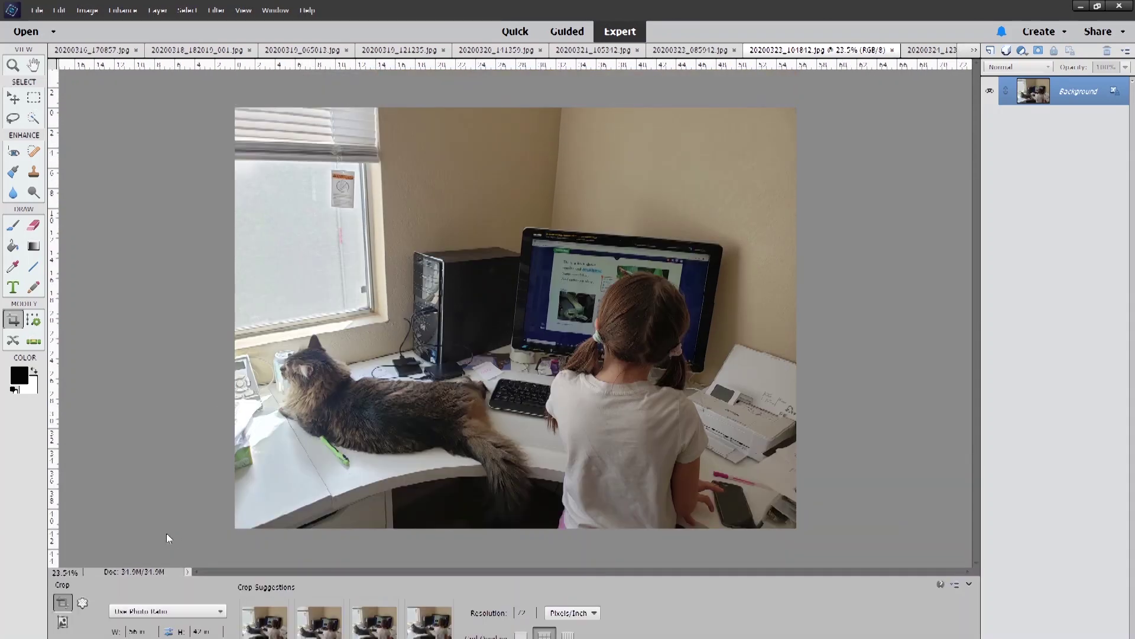
click(182, 615)
click(180, 623)
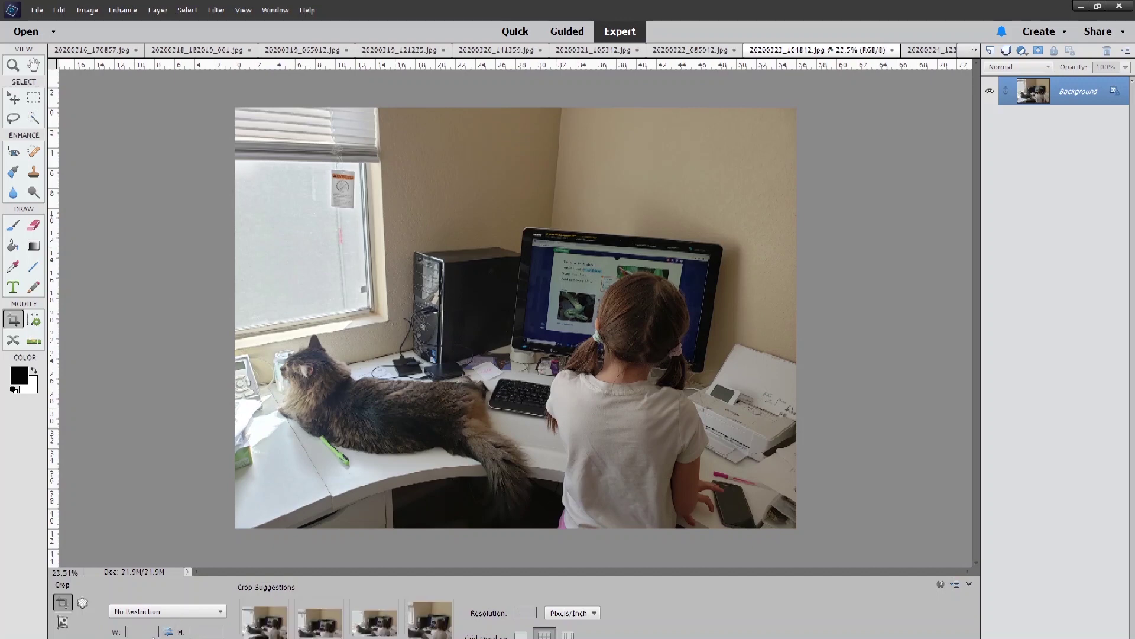
click(153, 631)
text(2)
key(Tab)
text(1.5)
key(Tab)
- Crop the photo around the cat, the computer and the girl, enlarging the frame to include her and the whole monitor
drag(244, 187, 806, 510)
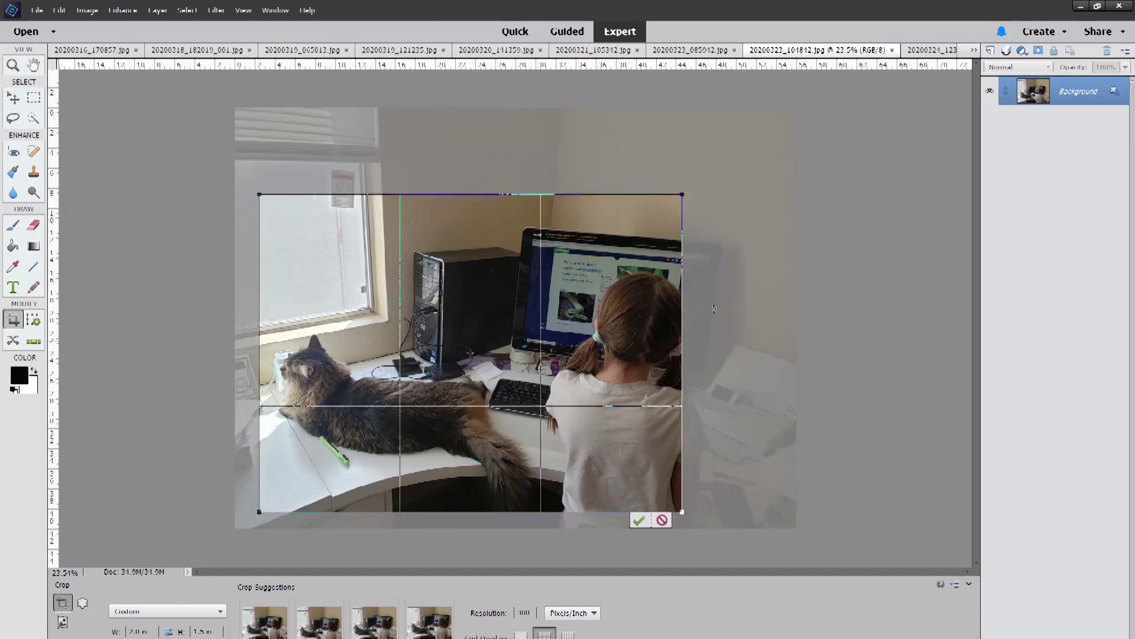
drag(681, 195, 733, 163)
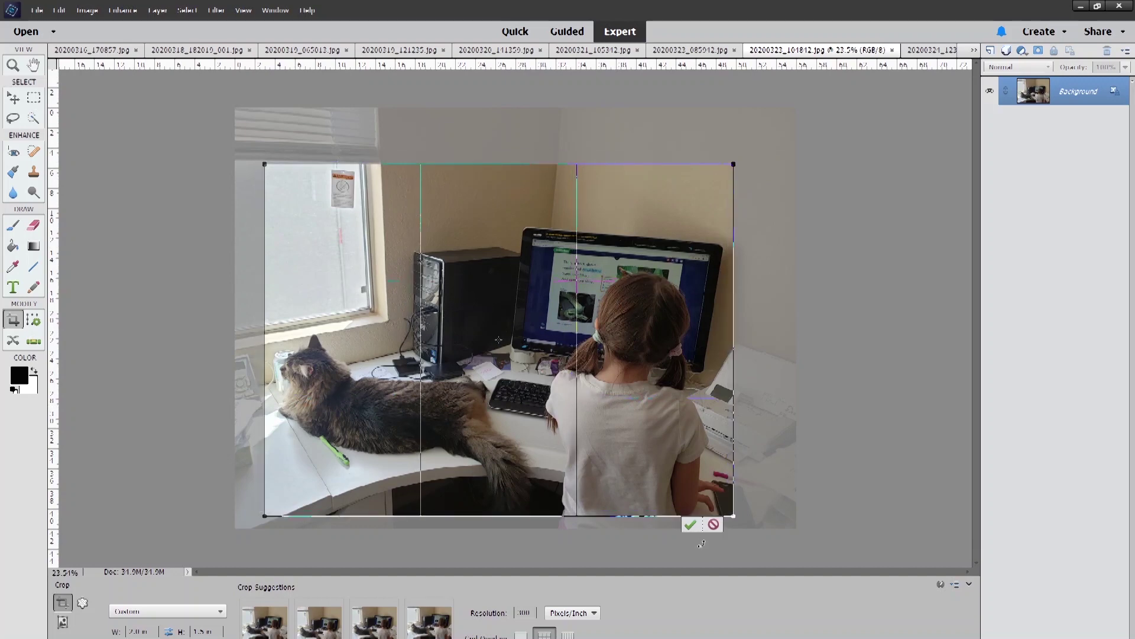
click(691, 525)
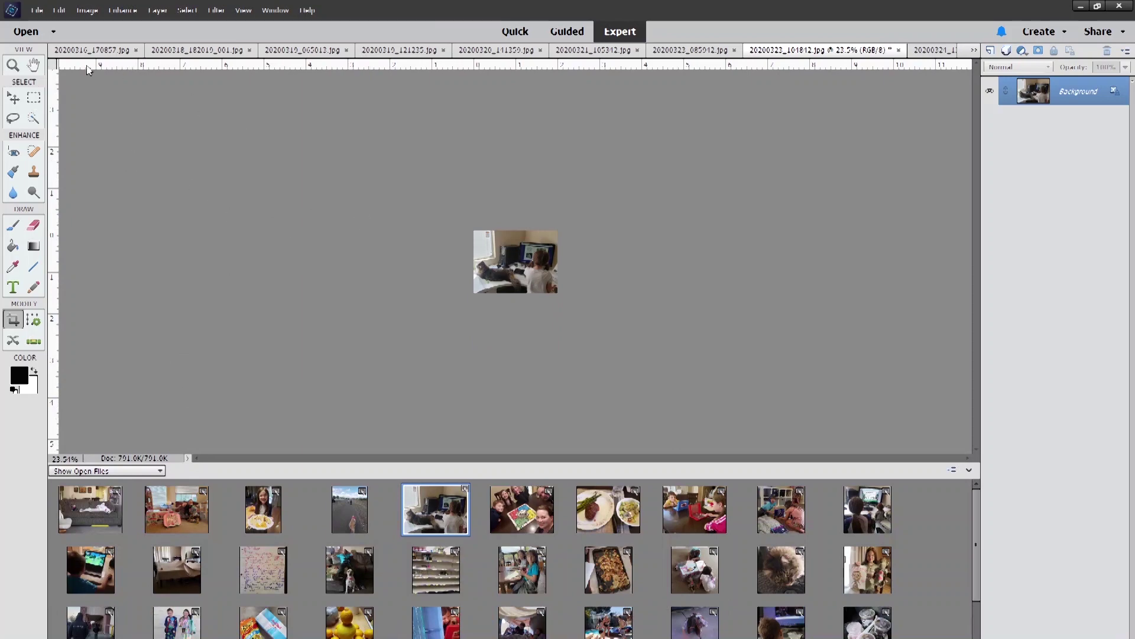
- Create a blank white U.S. Letter document at 300 pixels/inch and rotate it 90° left to landscape
click(31, 17)
mouse_move(42, 26)
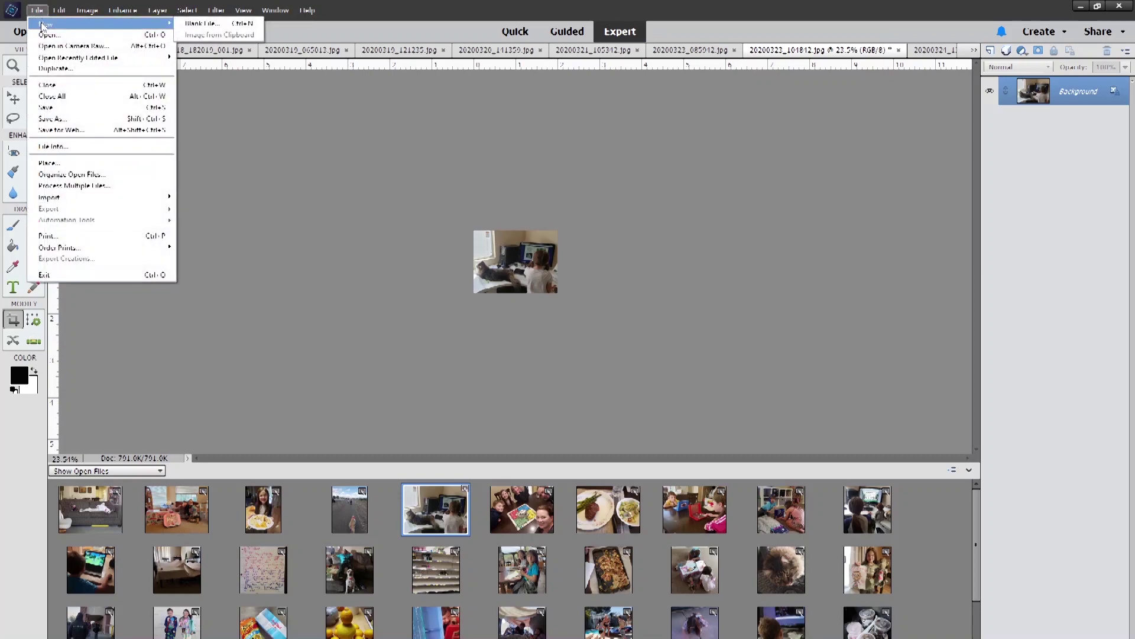
click(201, 23)
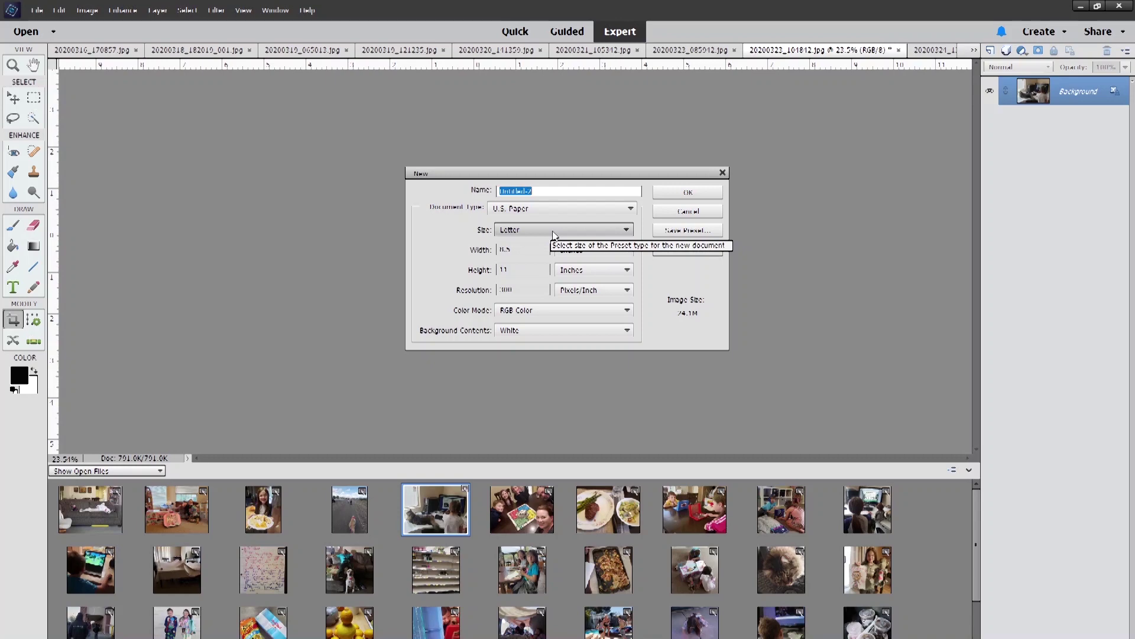
click(532, 229)
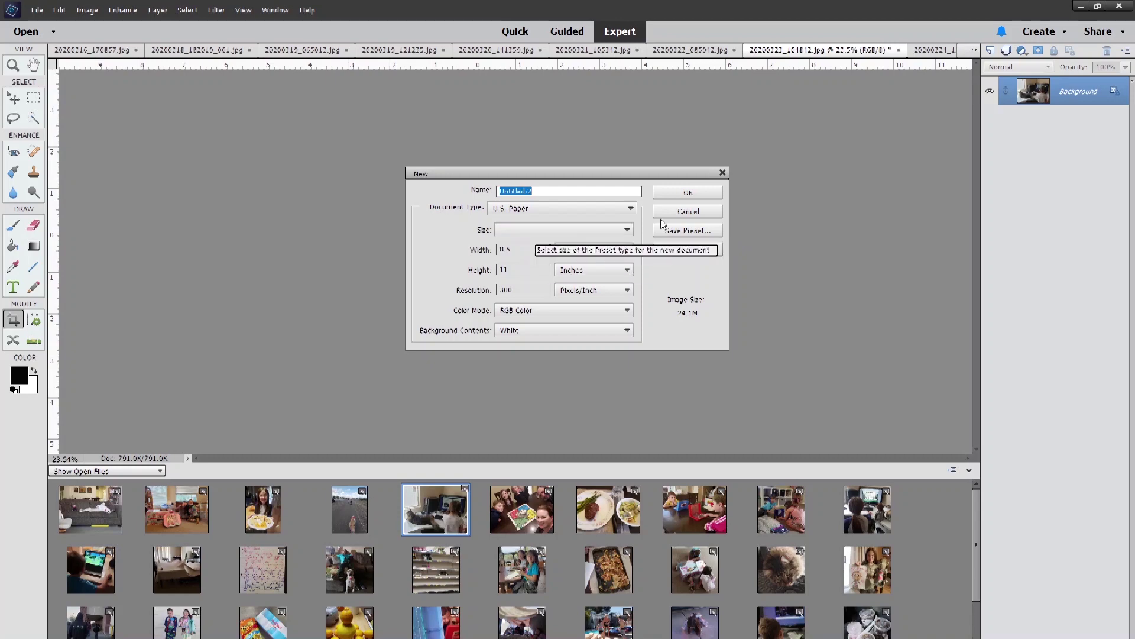
click(686, 192)
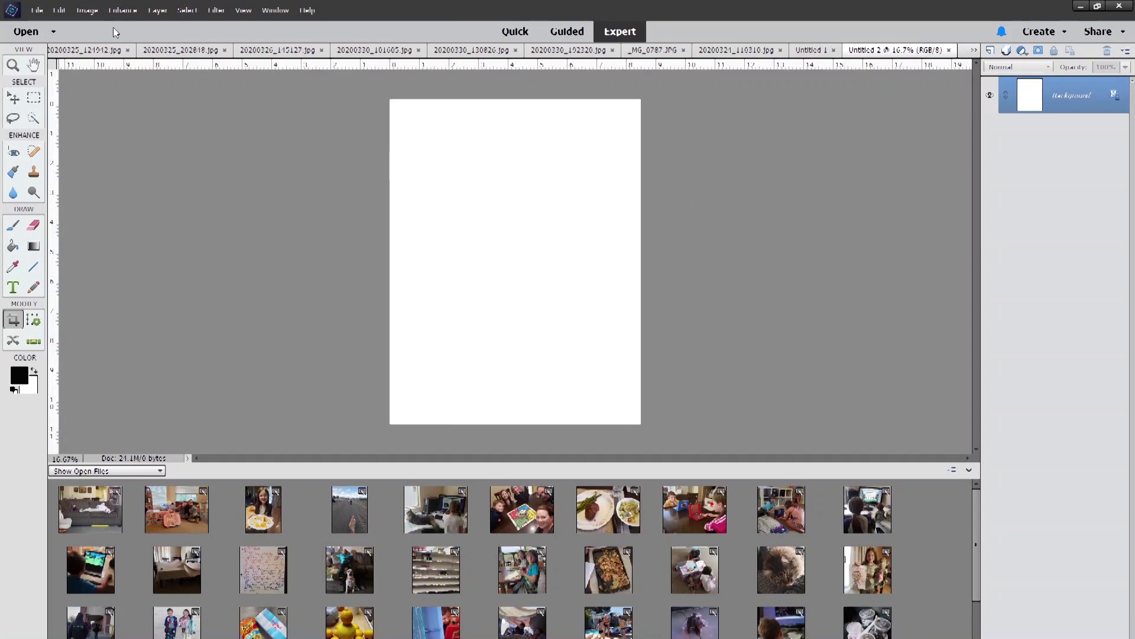
click(87, 10)
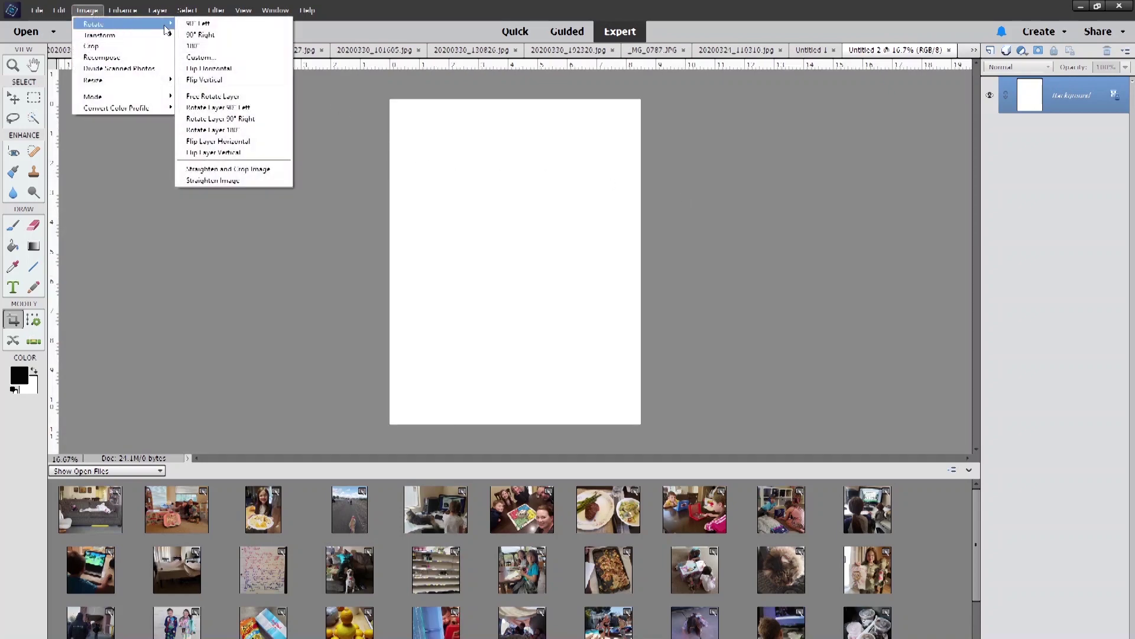
click(198, 24)
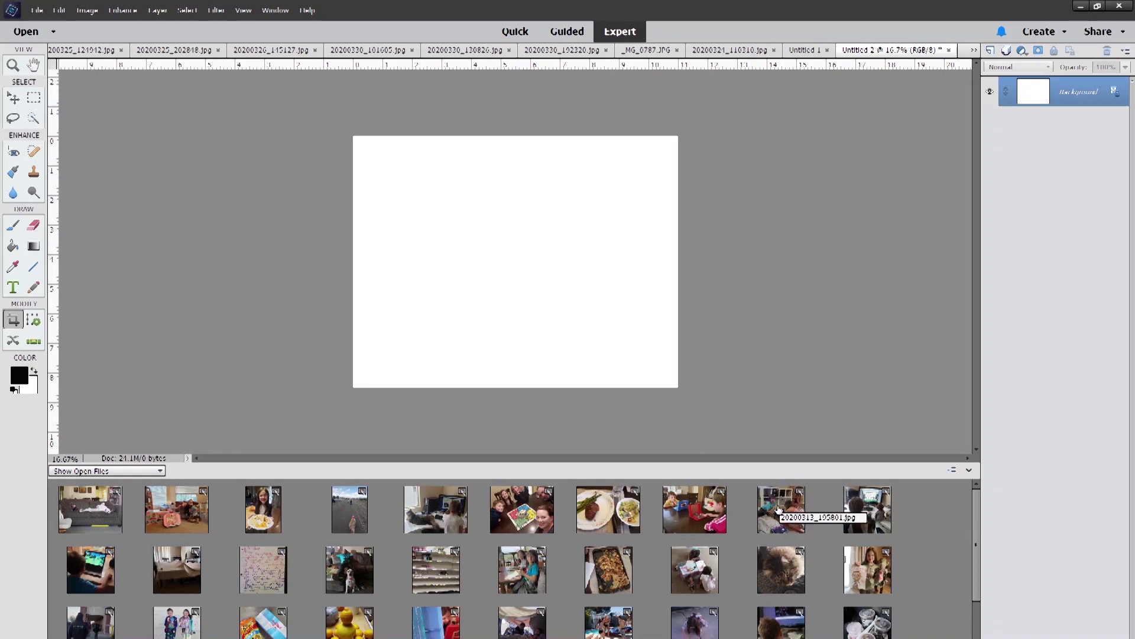
- Place the Connect Four, girl-at-computer, boy-with-laptop and girl-and-cat photos from the Photo Bin onto the blank page
drag(782, 509, 570, 279)
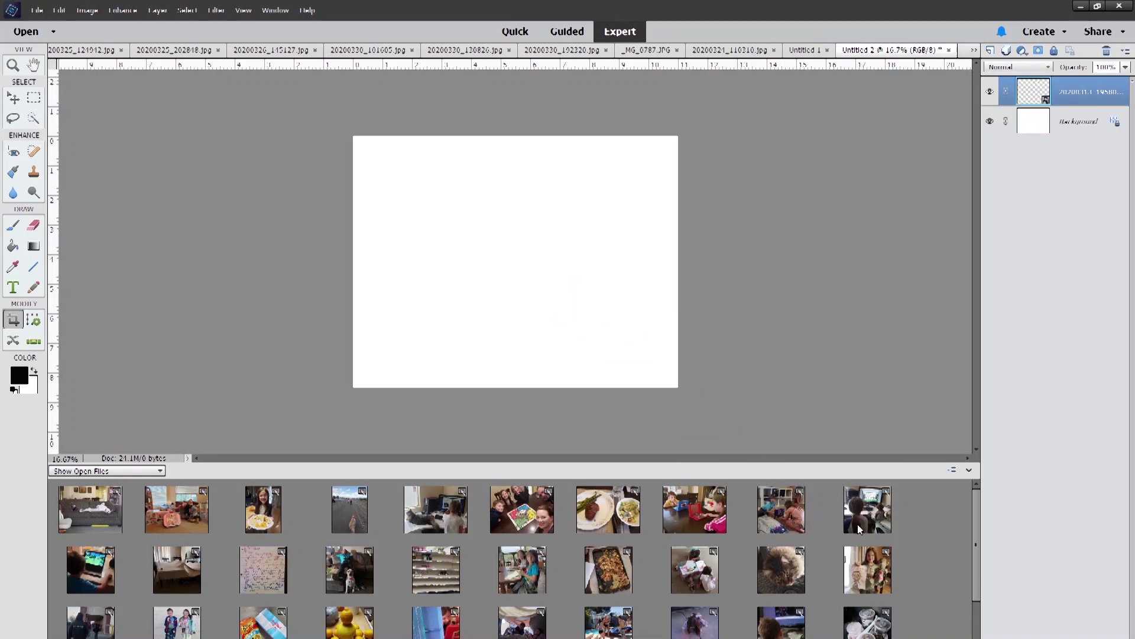
drag(859, 528, 580, 302)
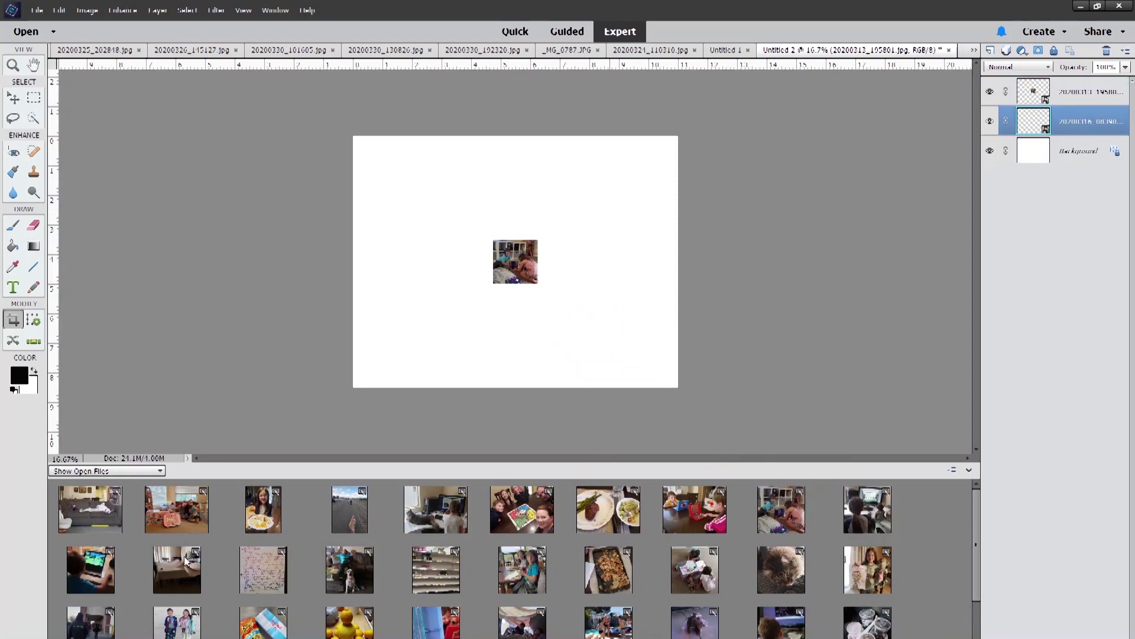
drag(90, 576, 435, 317)
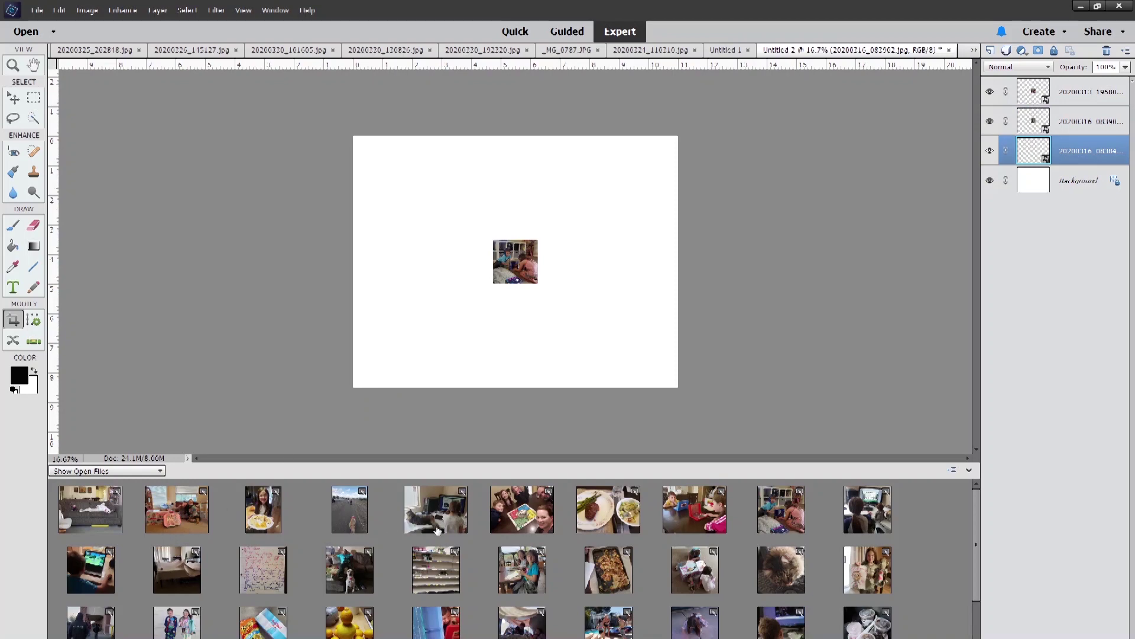
drag(544, 327, 542, 322)
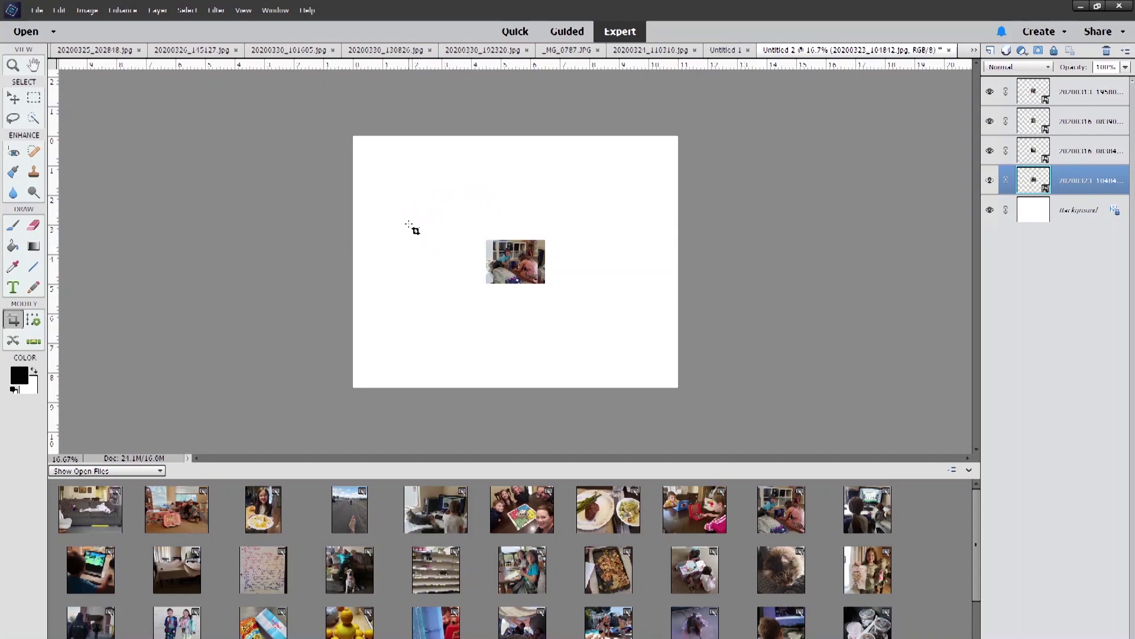
- Spread the four stacked photos apart on the page so that none overlap
click(13, 99)
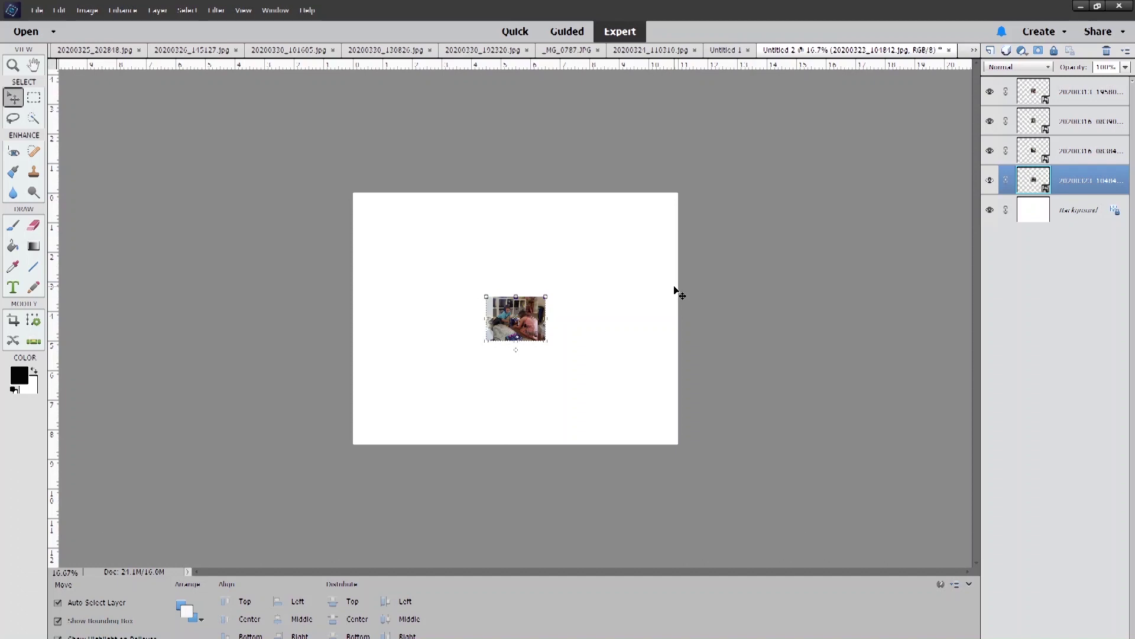
key(ctrl+equal)
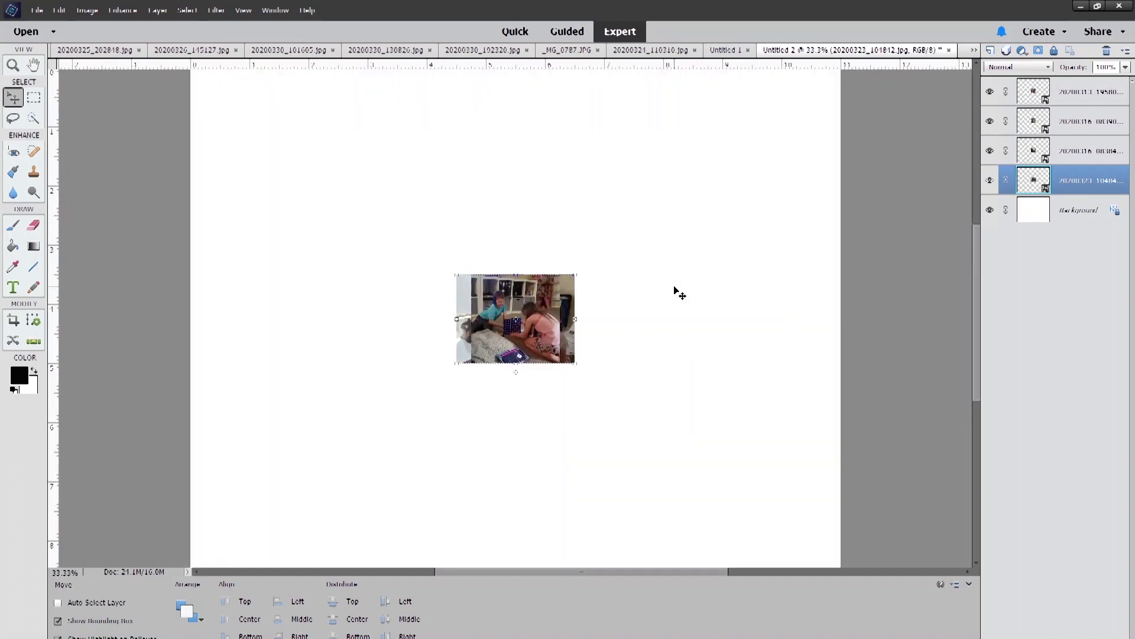
key(ctrl+minus)
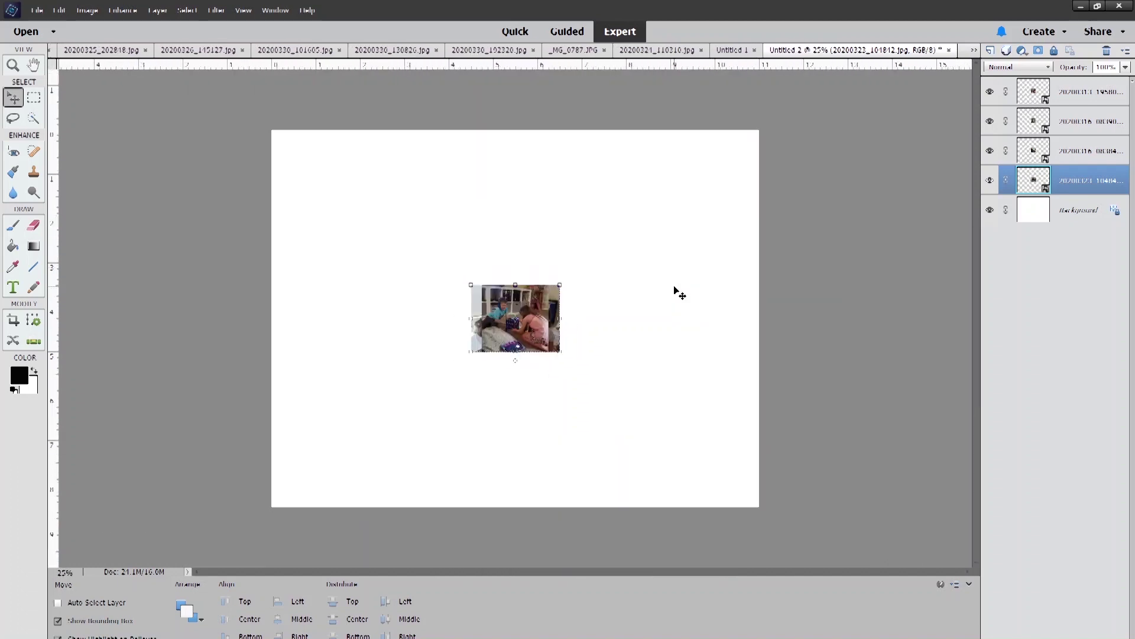
key(ctrl+equal)
scroll(679, 294, up, 3)
drag(516, 343, 674, 390)
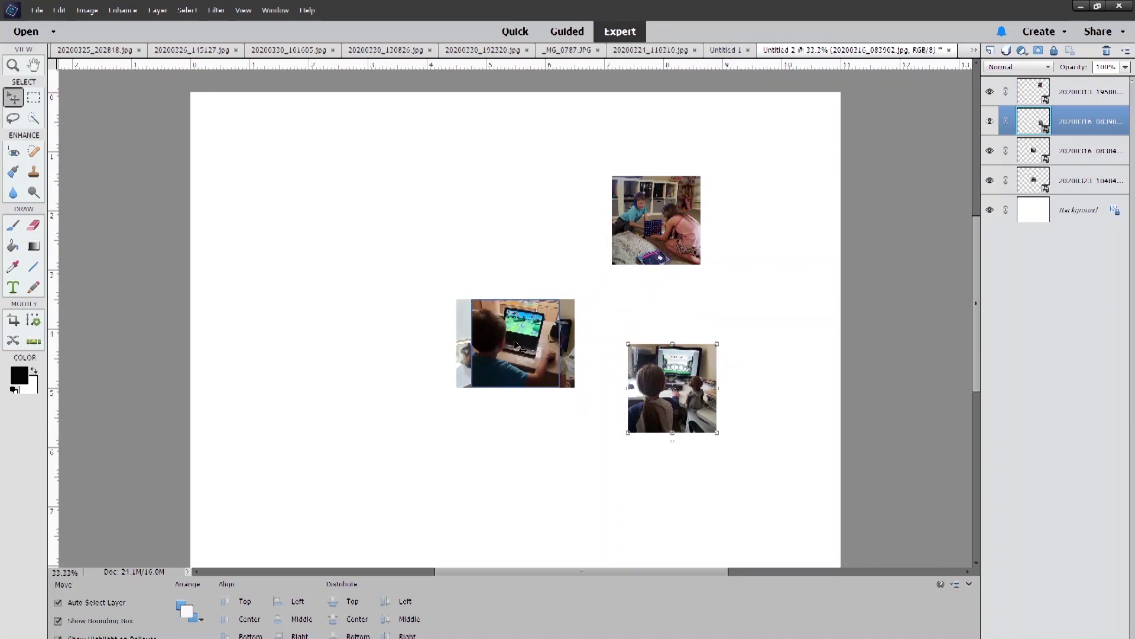
drag(513, 342, 450, 462)
drag(496, 340, 564, 474)
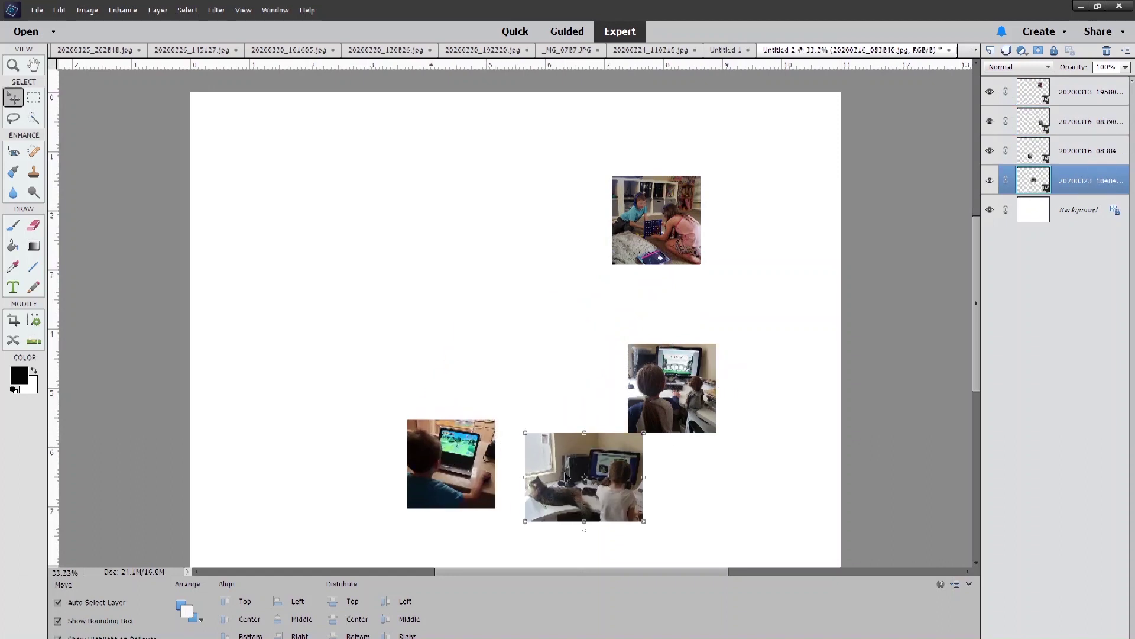
drag(671, 381, 676, 368)
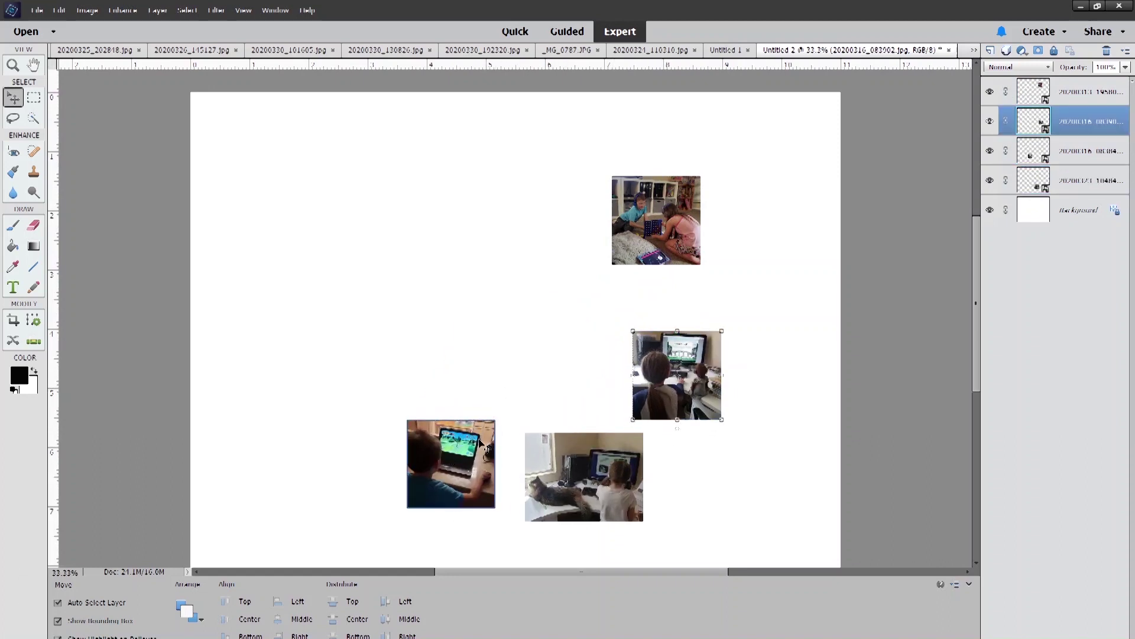
- Move the boy-with-laptop photo to the page's upper-left corner and line up the Connect Four photo to its right, leaving a gap
drag(471, 460, 280, 156)
click(369, 168)
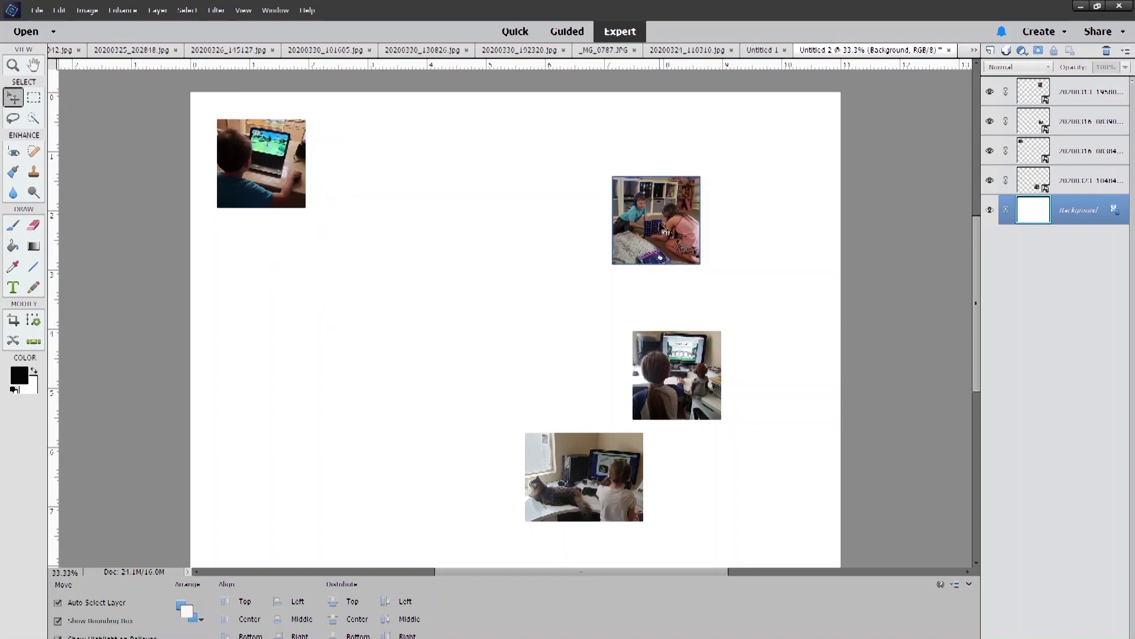
drag(674, 247, 422, 192)
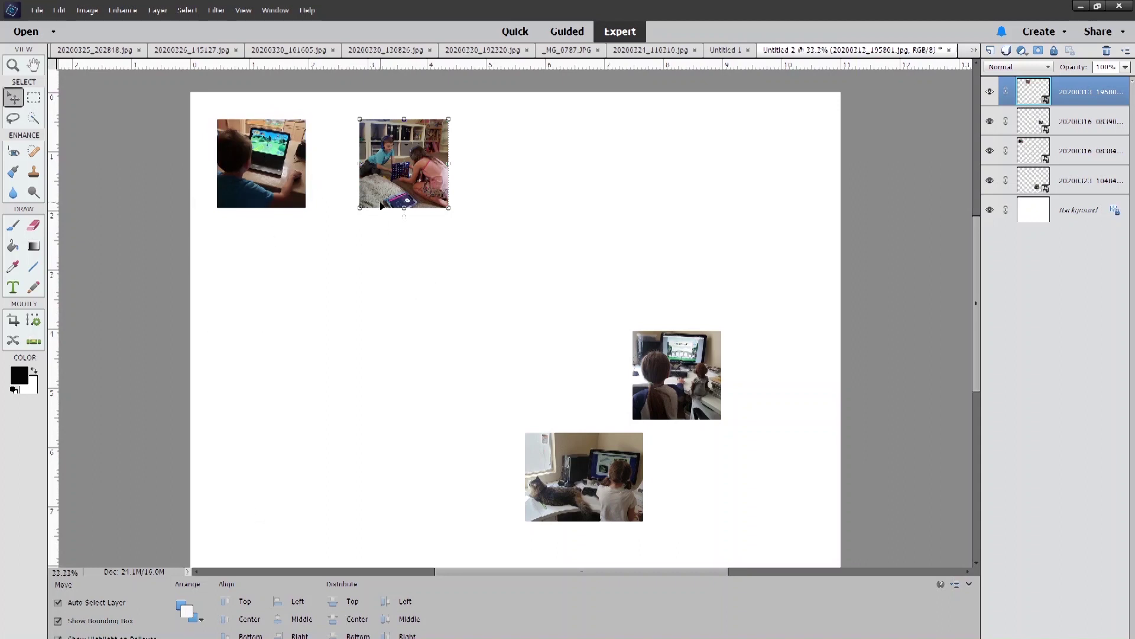
click(594, 248)
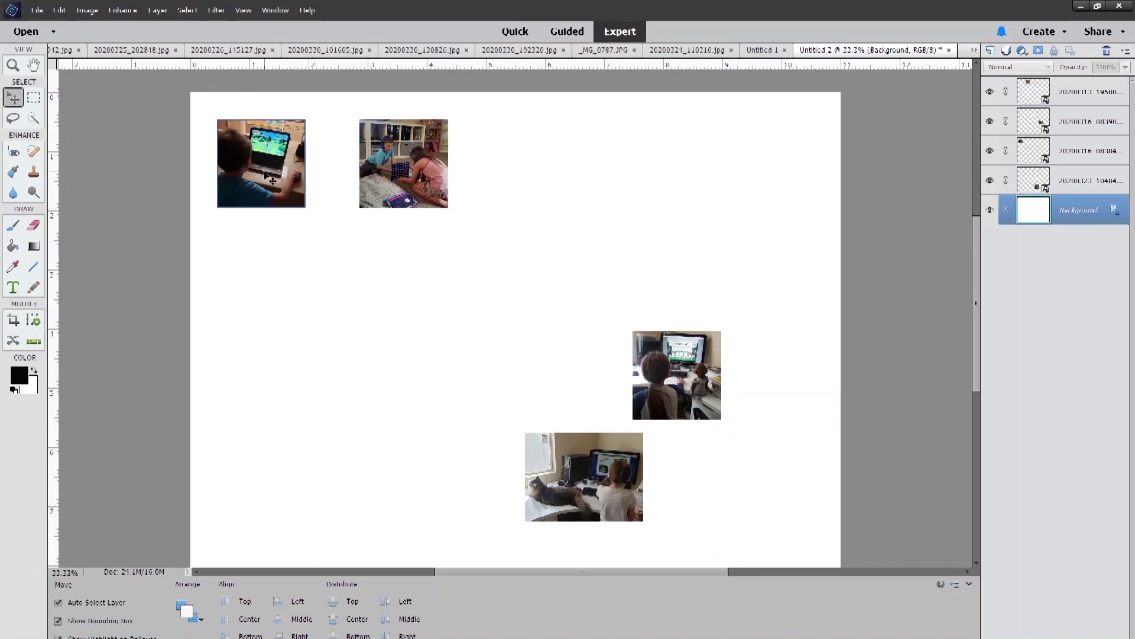
- Move the Connect Four photo against the boy-with-laptop photo in the top row, leaving only a thin gap between them
click(239, 157)
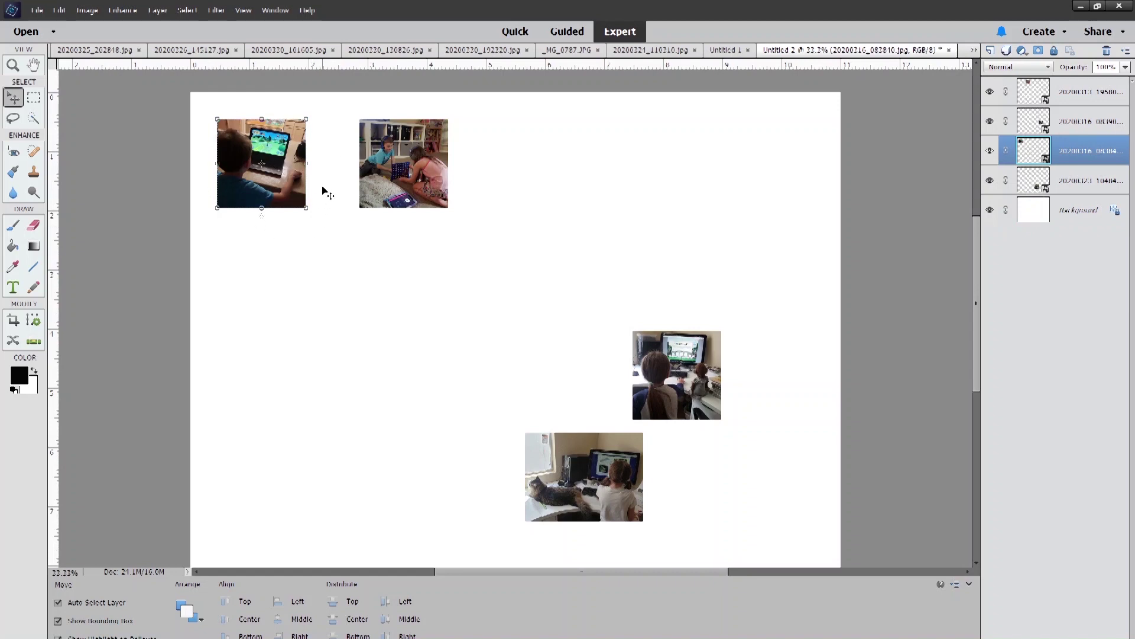
click(411, 164)
drag(431, 171, 376, 174)
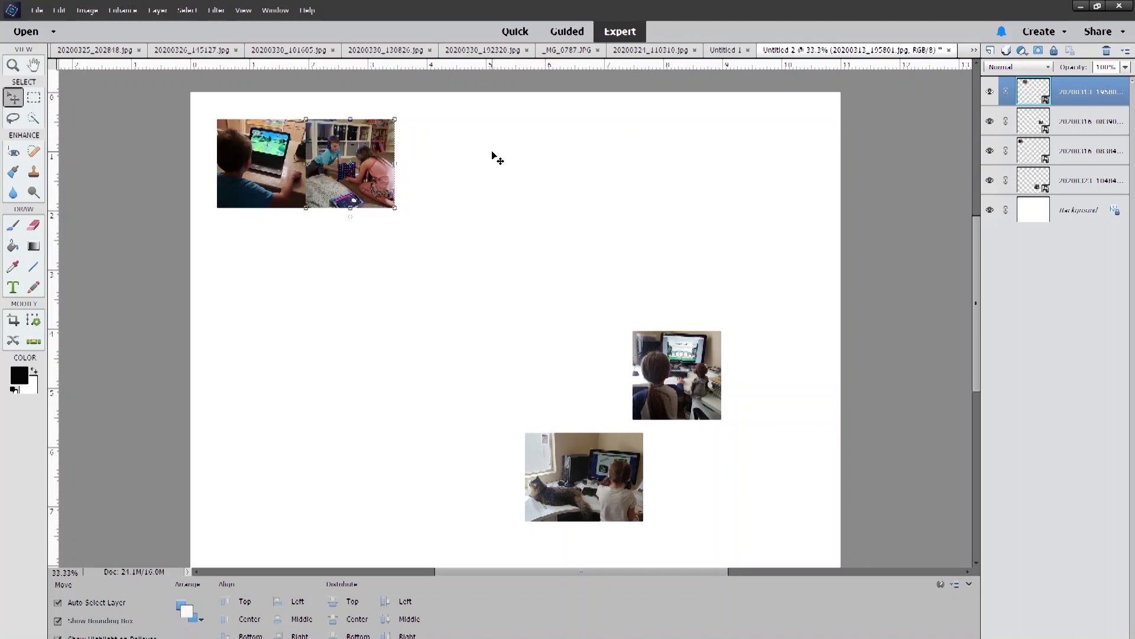
key(Right)
key(Right)
key(Right)
key(Right)
key(Right)
key(Right)
key(Right)
key(Right)
key(Right)
key(Right)
key(Right)
key(Right)
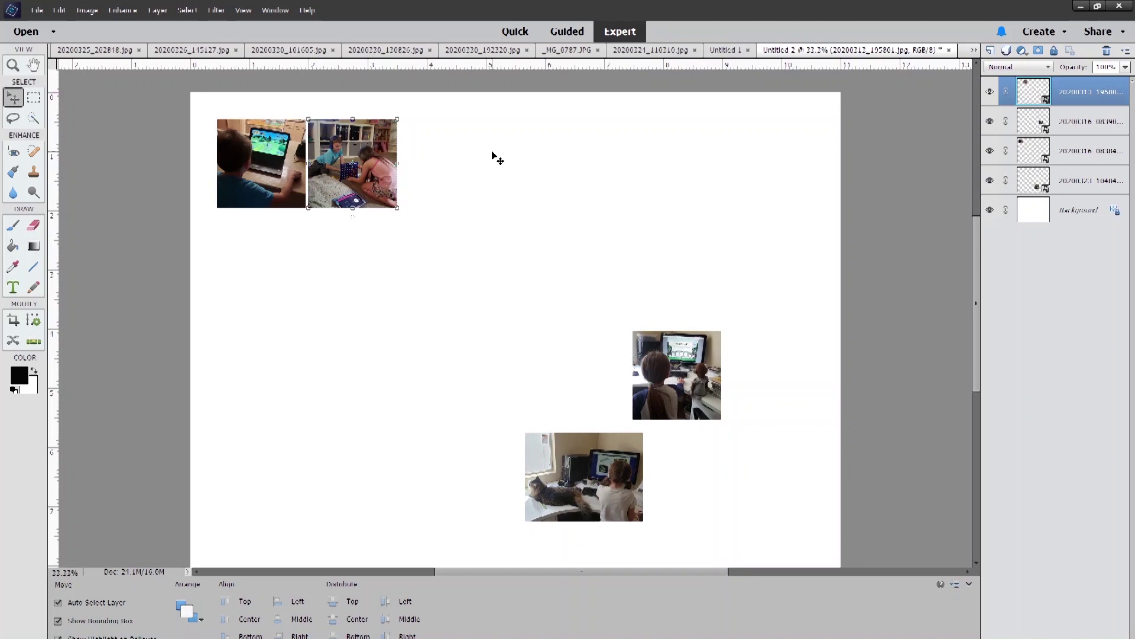
- Place the girl-at-computer photo third in the top row, separated from the Connect Four photo by a thin gap
click(598, 319)
drag(663, 381, 440, 177)
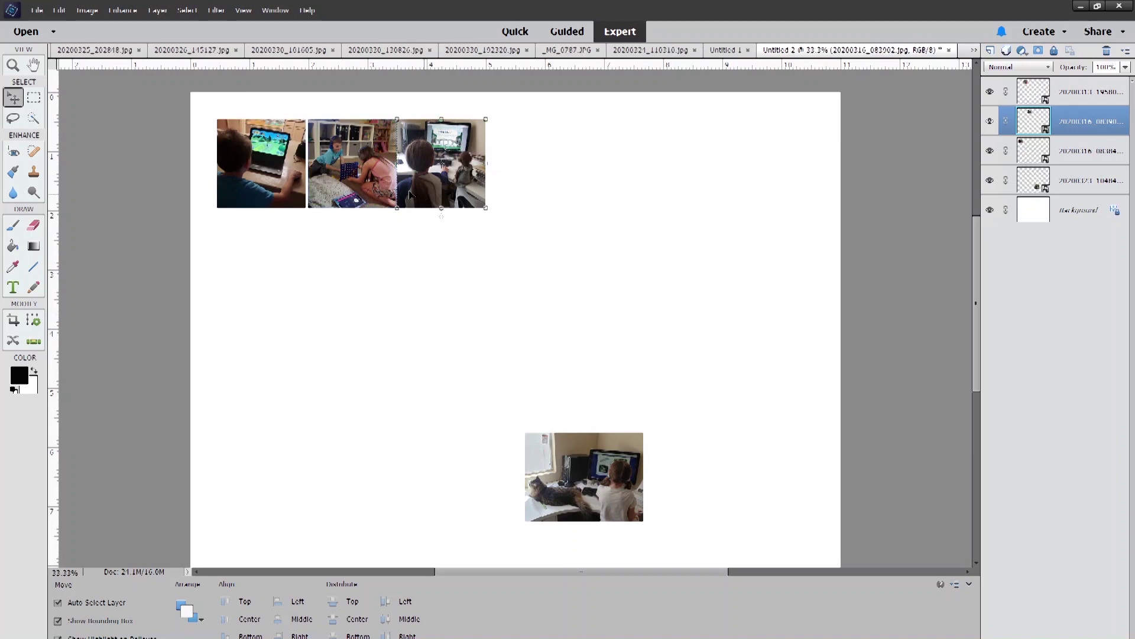
key(Right)
key(Right)
key(Right)
key(Right)
key(Right)
key(Right)
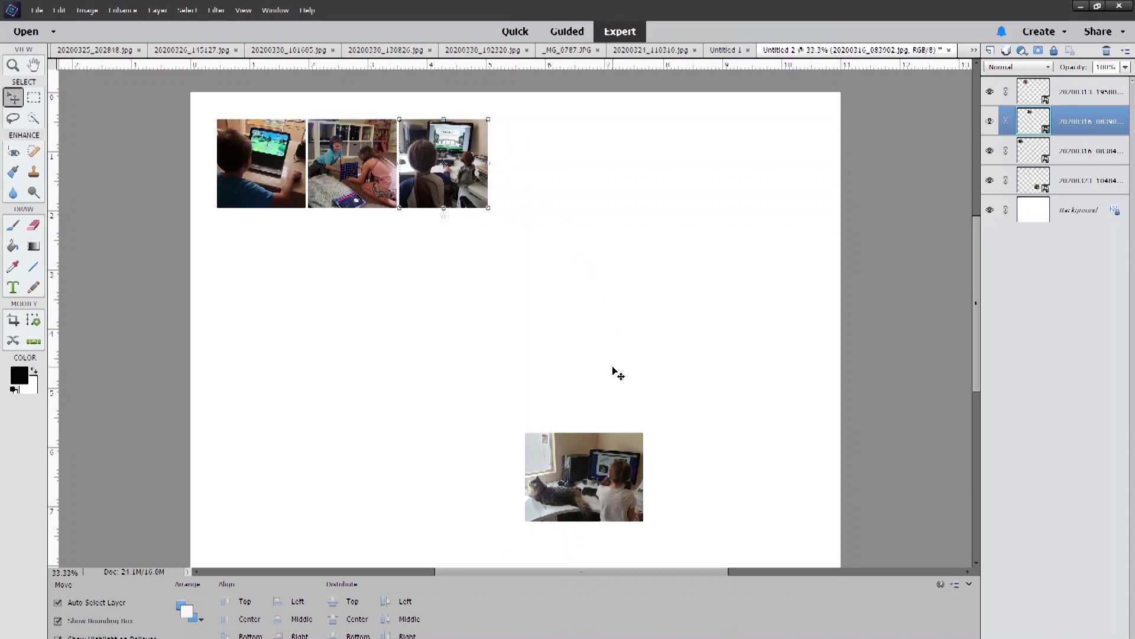
- Place the girl-and-cat photo fourth in the top row, a thin gap after the girl-at-computer photo
drag(609, 462, 573, 169)
key(Right)
key(Right)
key(Right)
key(Right)
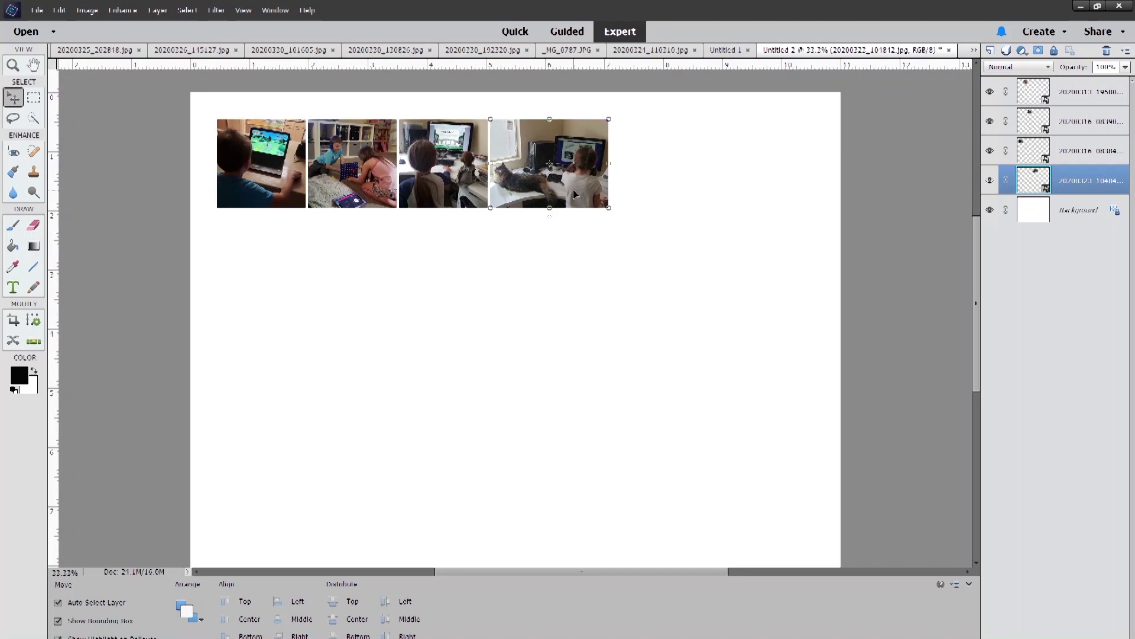
click(568, 227)
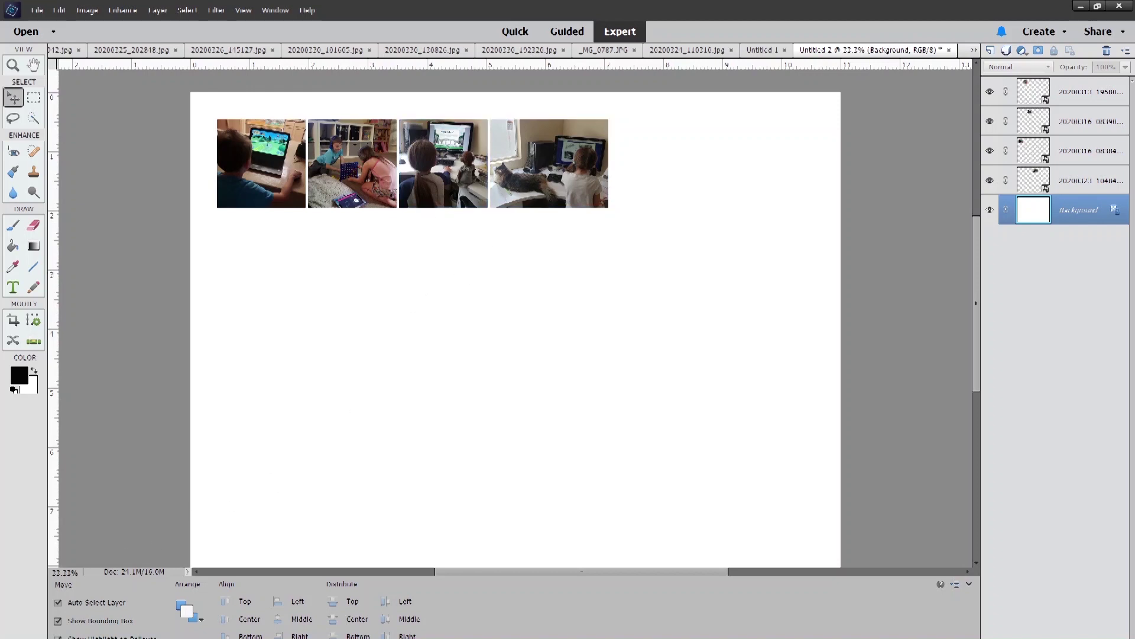
- Place the girls-at-table, empty-shelves and couch-with-dog photos from the Photo Bin onto the page and spread them apart, then hide the bin
click(23, 638)
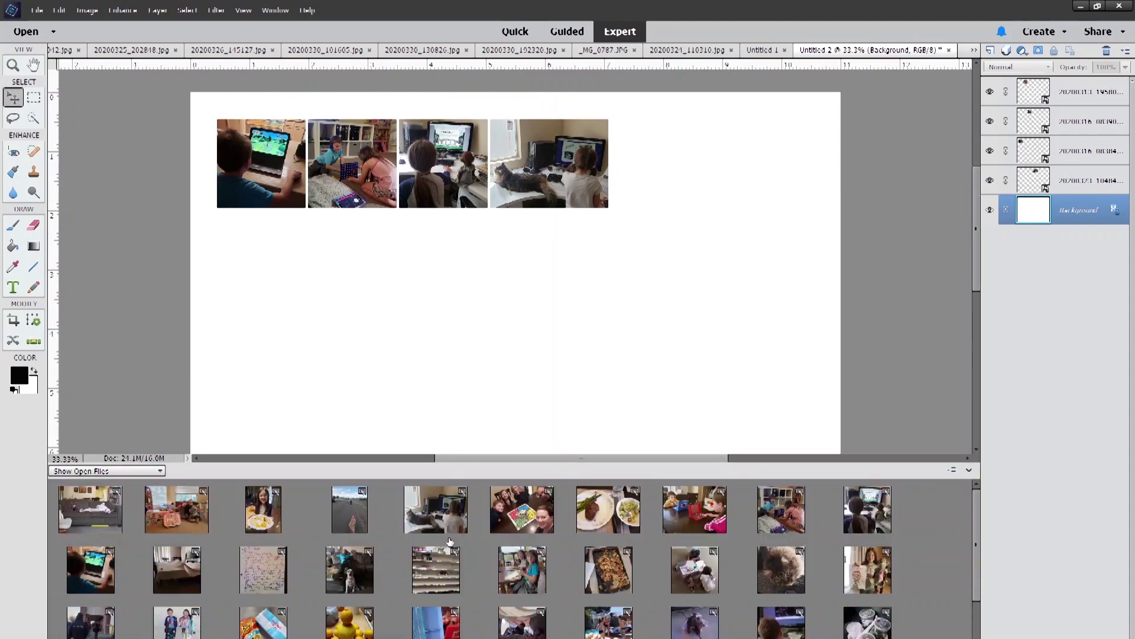
drag(362, 578, 398, 375)
drag(436, 569, 606, 360)
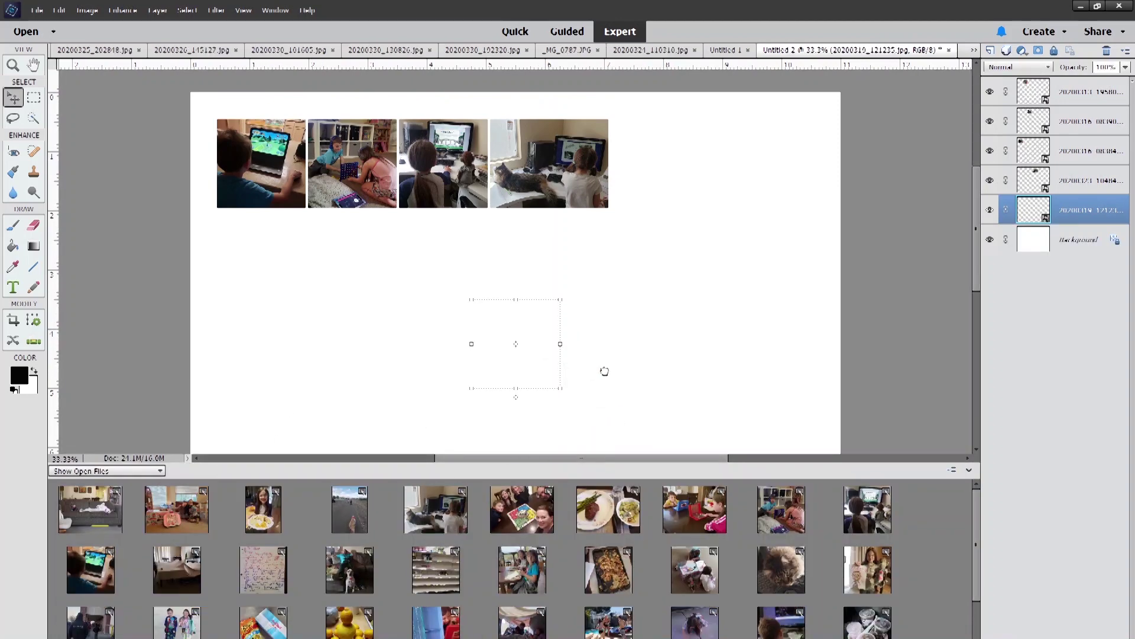
drag(527, 567, 588, 294)
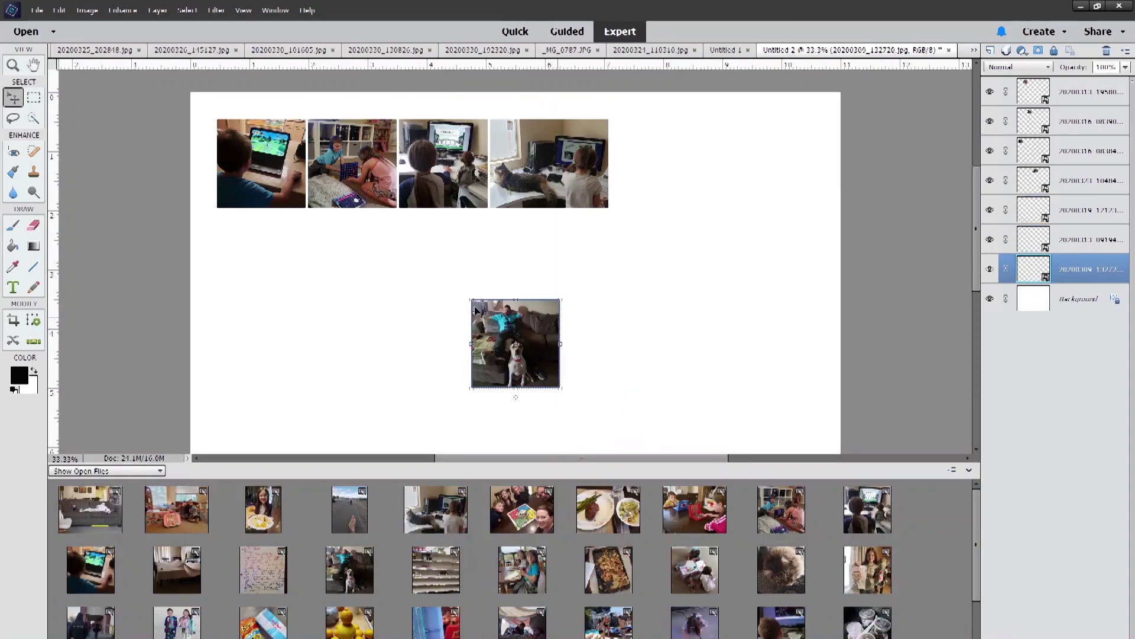
drag(518, 348, 598, 387)
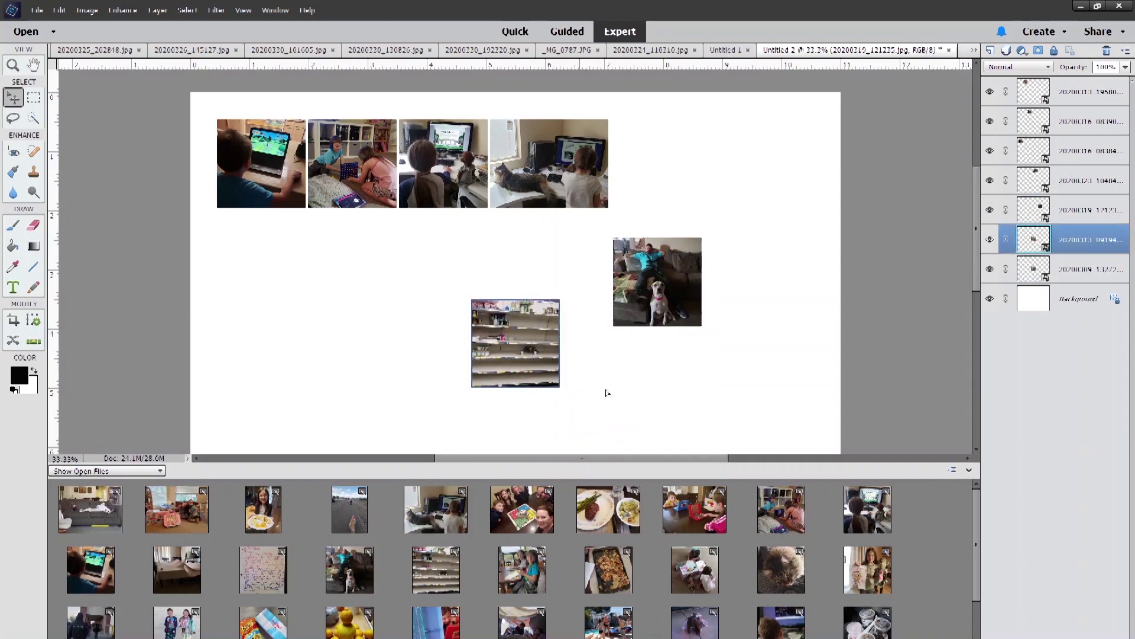
click(969, 469)
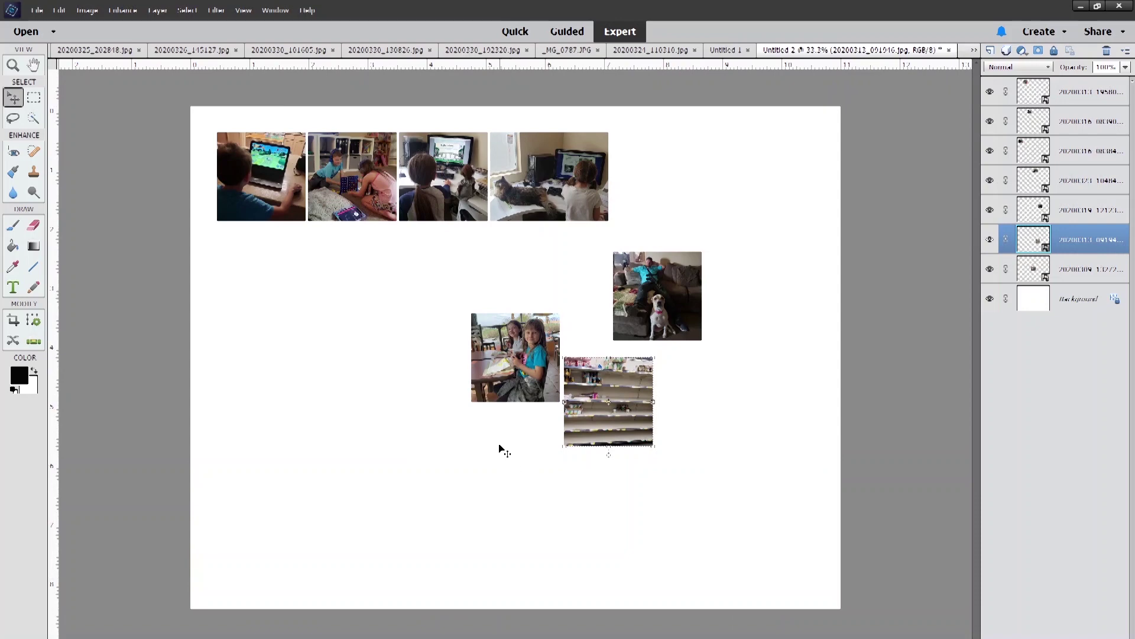
- Start a second row by placing the girls-at-table photo a thin gap below the boy-with-laptop photo
drag(528, 389, 270, 296)
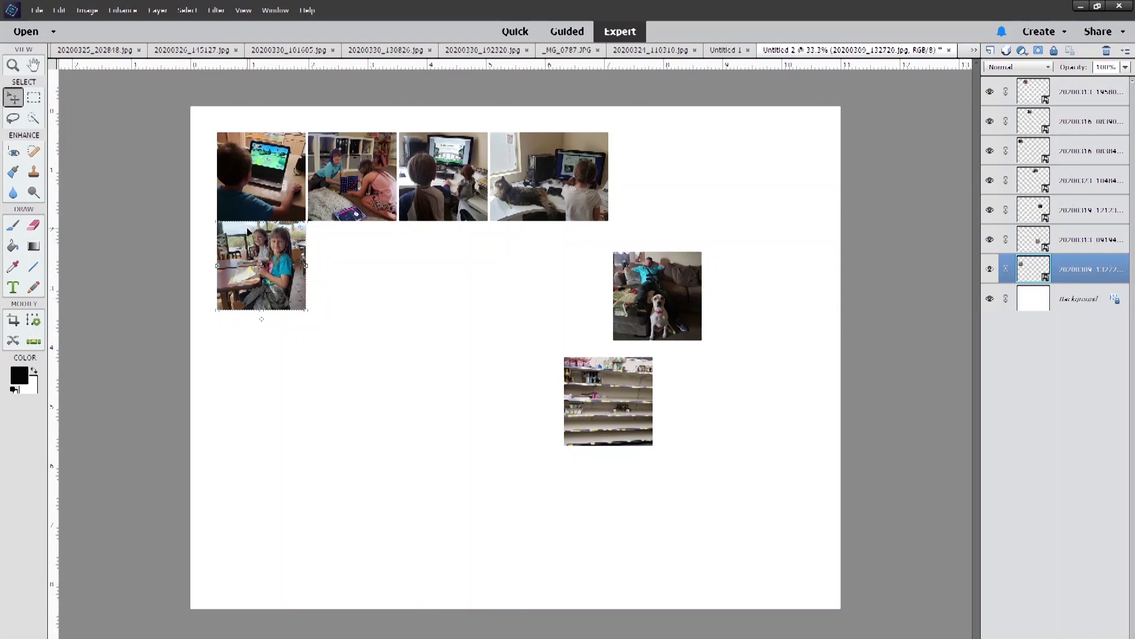
key(Down)
key(Down)
key(Down)
key(Down)
key(Down)
key(Down)
key(Down)
key(Down)
key(Down)
key(Down)
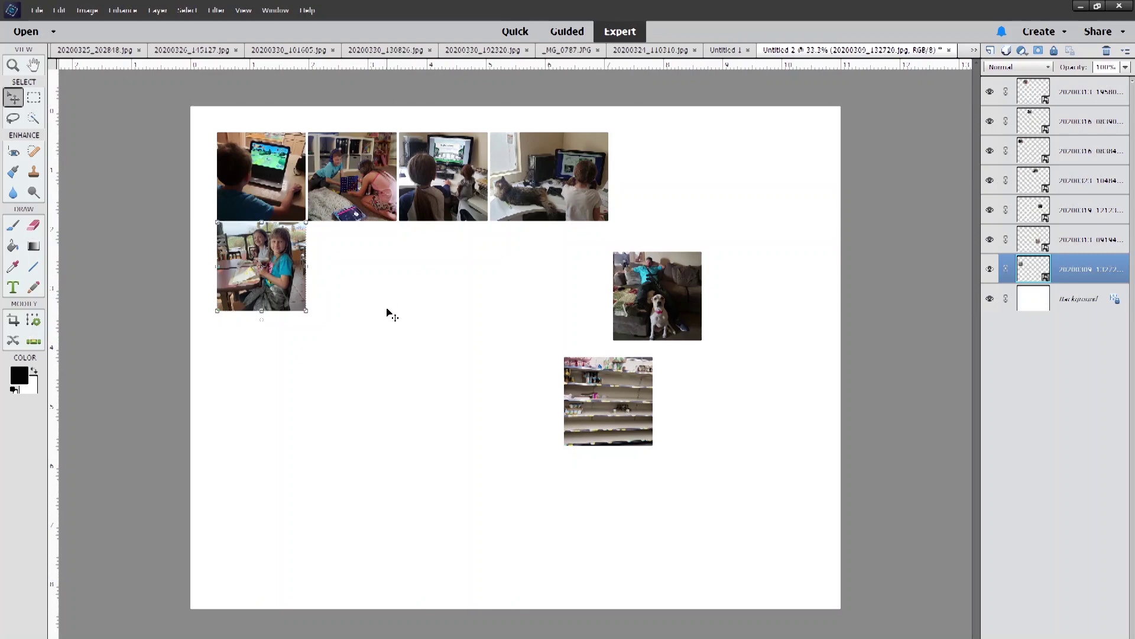
click(445, 332)
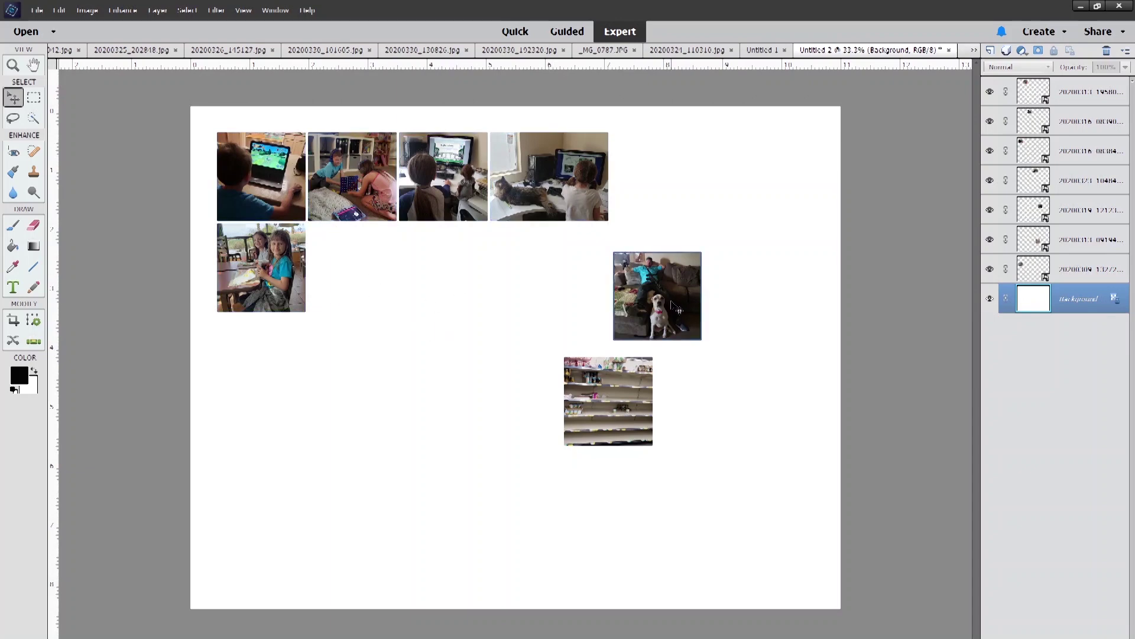
- Line up the couch-with-dog and empty-shelves photos after the girls-at-table photo in the second row, with thin gaps between them
drag(677, 309, 366, 279)
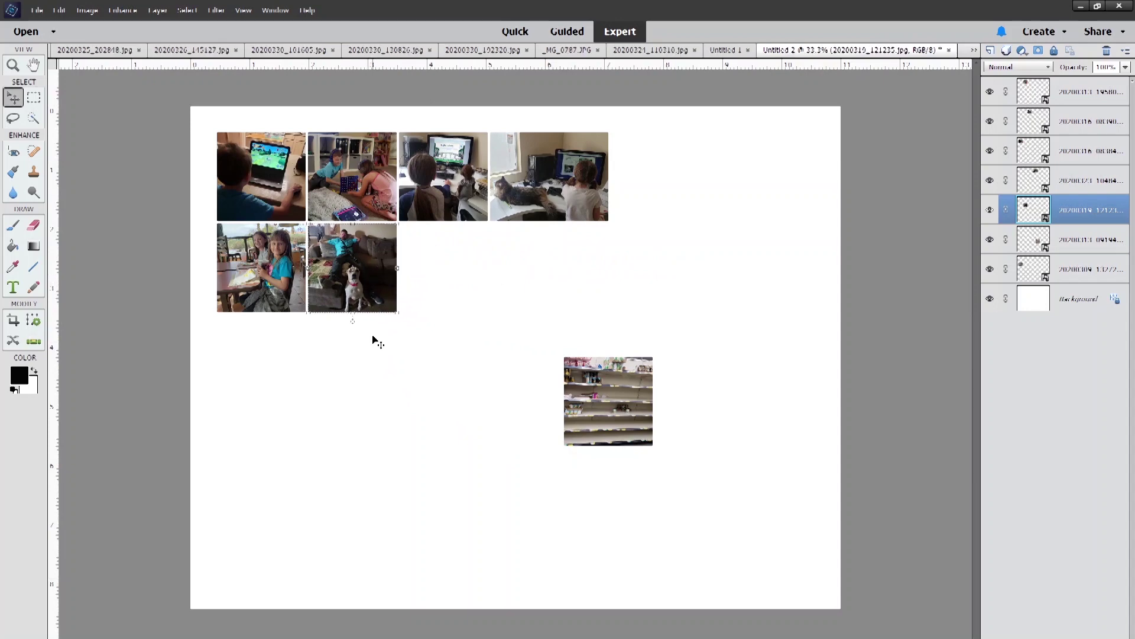
click(374, 338)
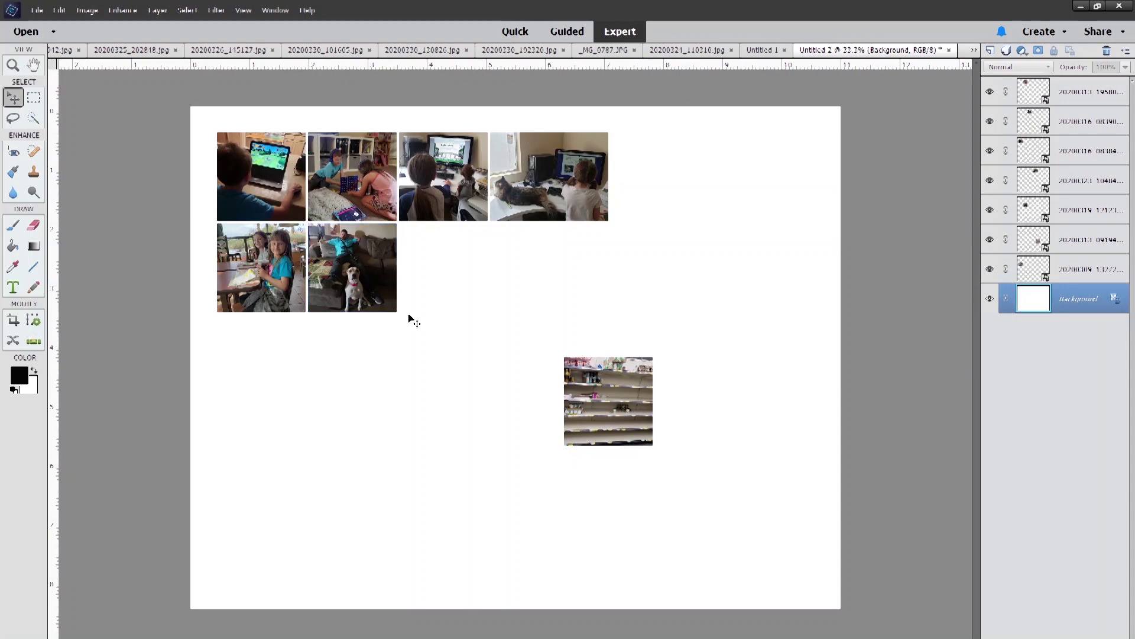
key(ctrl+plus)
key(ctrl+plus)
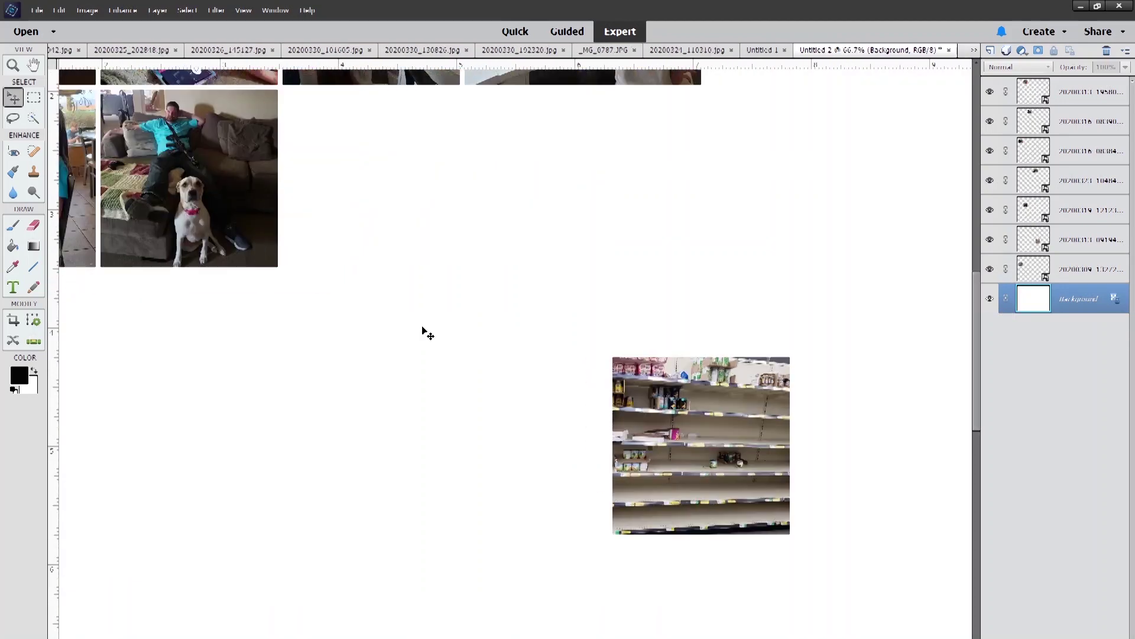
scroll(418, 332, up, 3)
scroll(425, 347, left, 10)
scroll(320, 269, right, 5)
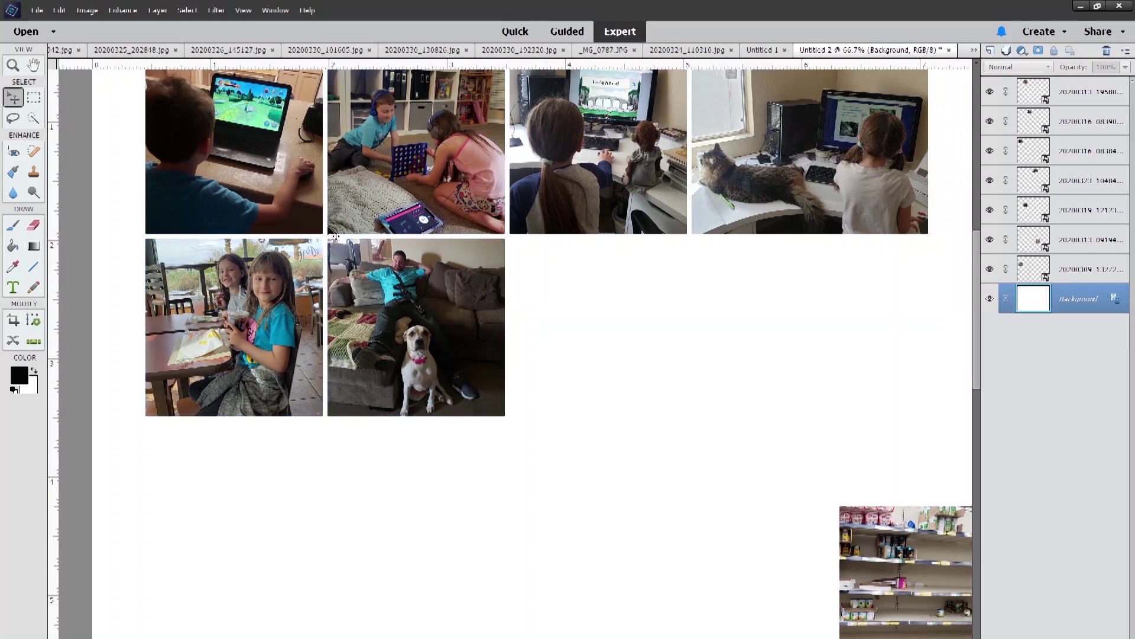
drag(863, 546, 537, 280)
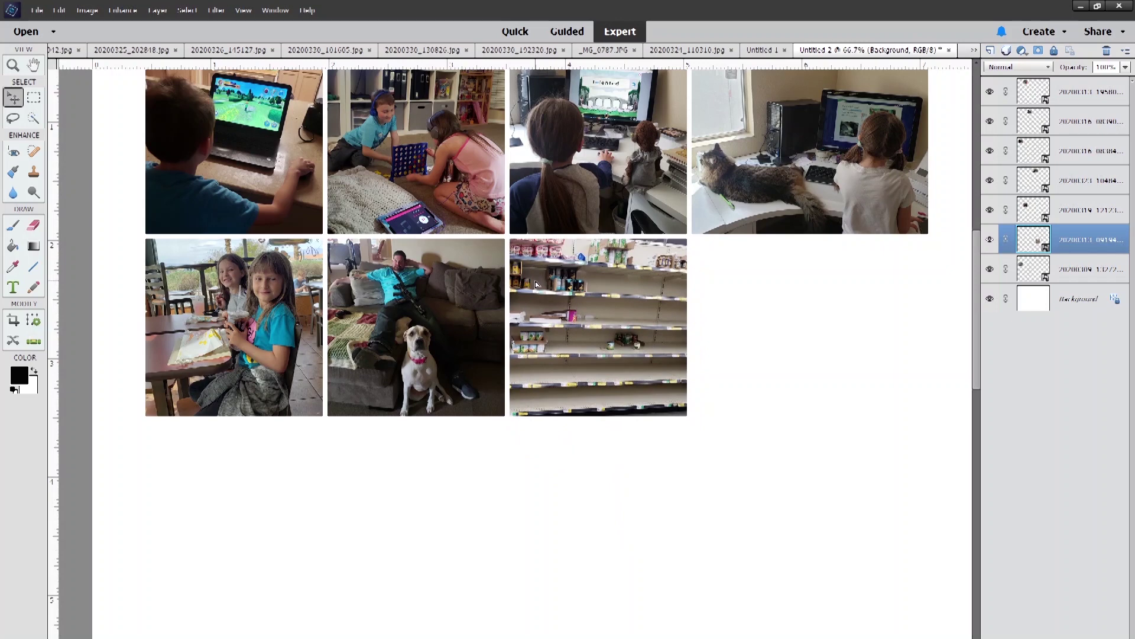
click(642, 507)
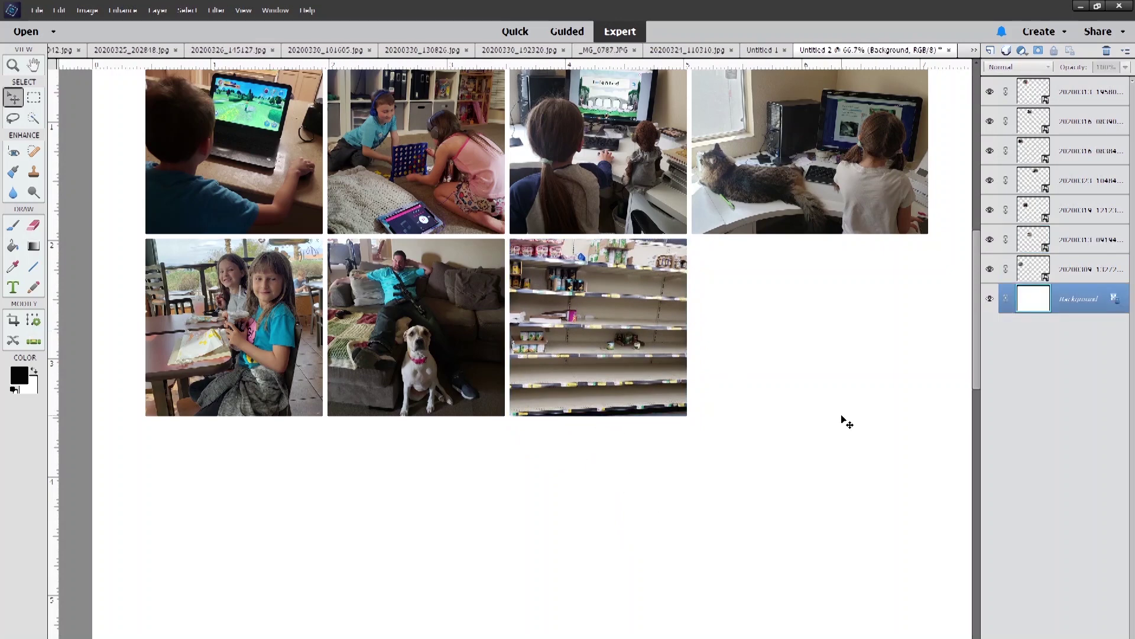
- Move the girl-and-cat photo down out of the top row and put the empty-shelves photo in its place
key(alt)
key(ctrl+minus)
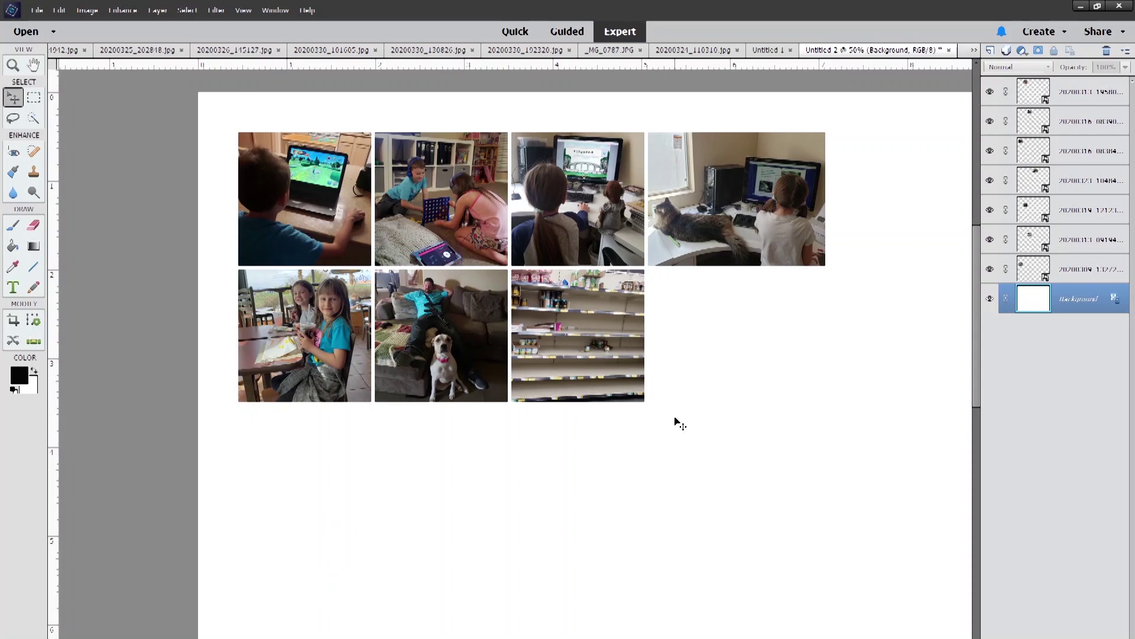
key(ctrl+minus)
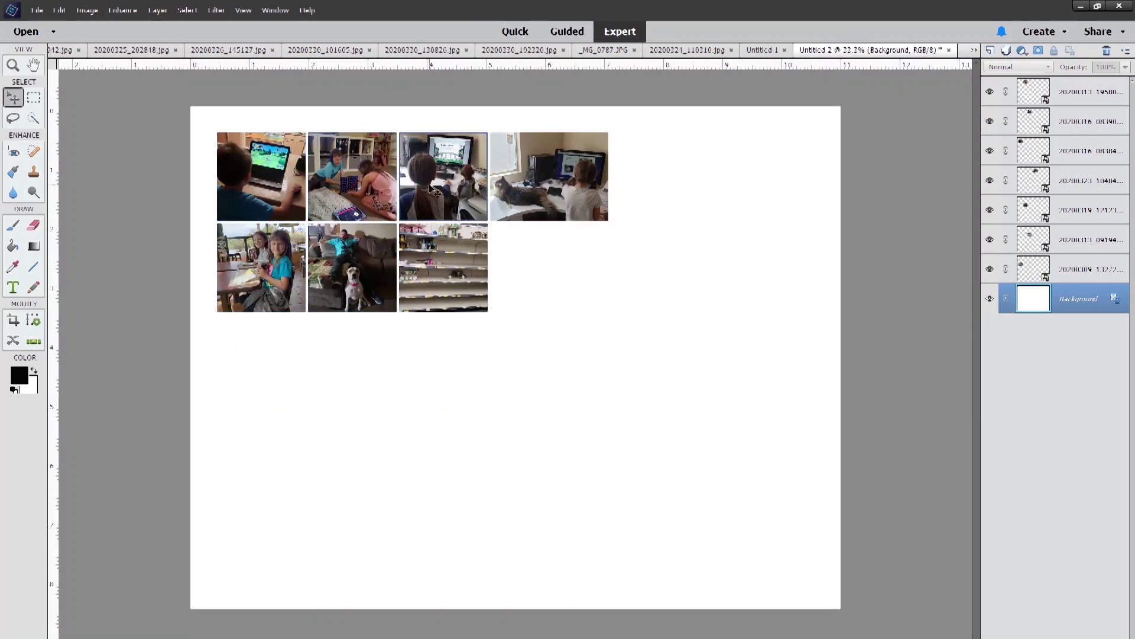
drag(548, 189, 558, 433)
drag(463, 271, 545, 188)
key(shift+Right)
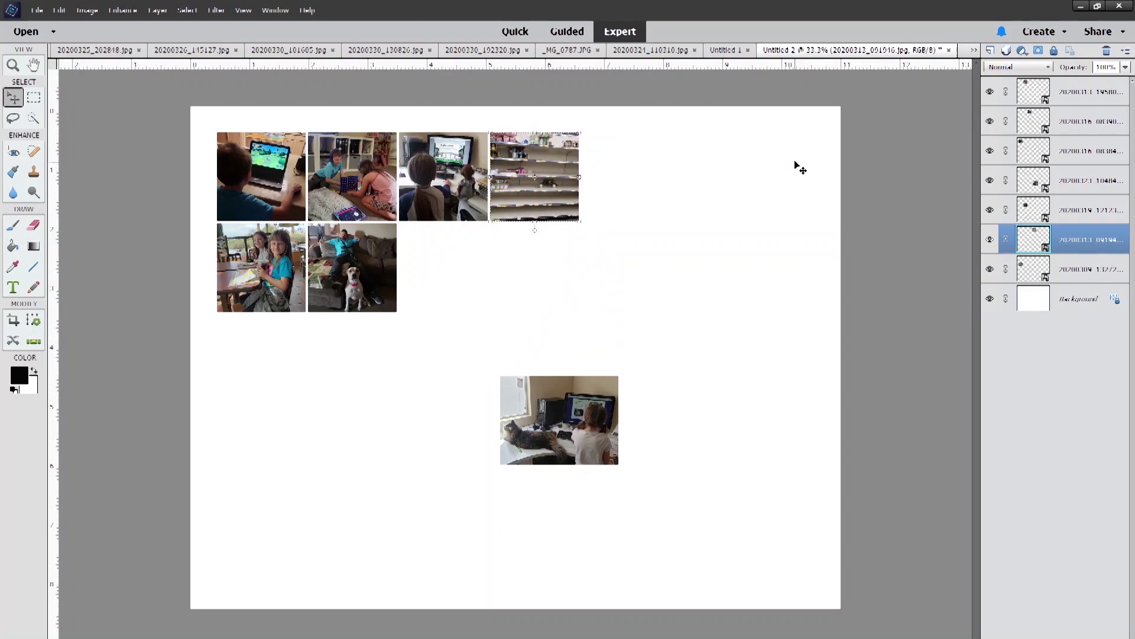
- Extend the top row with the girls-at-table photo and the couch-with-dog photo, keeping the same thin gaps
drag(257, 275, 618, 182)
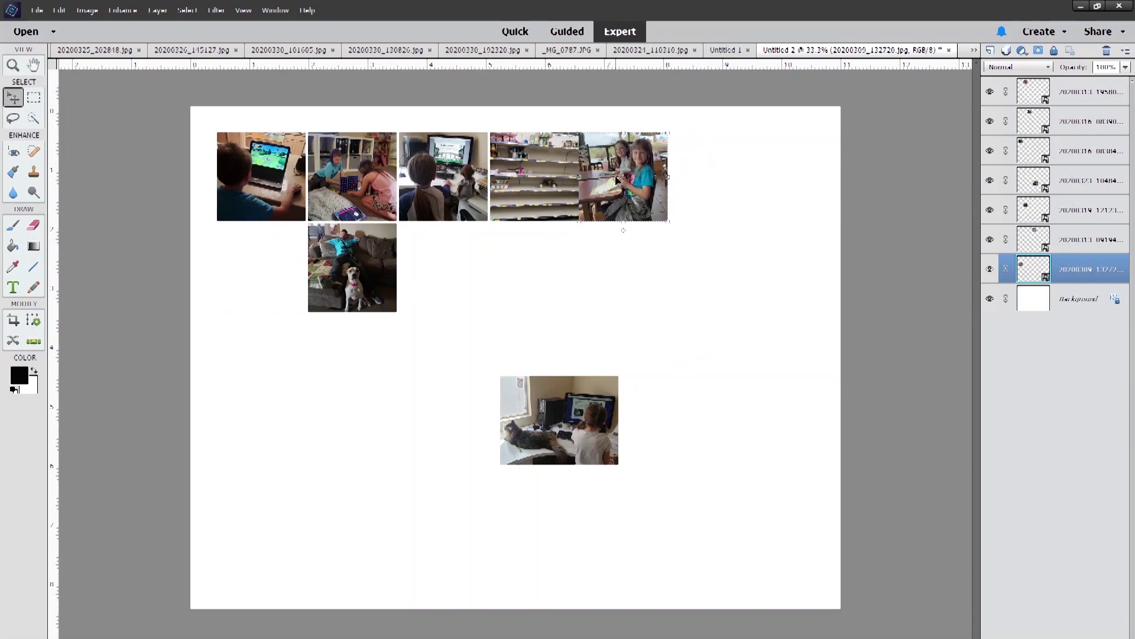
drag(327, 273, 683, 185)
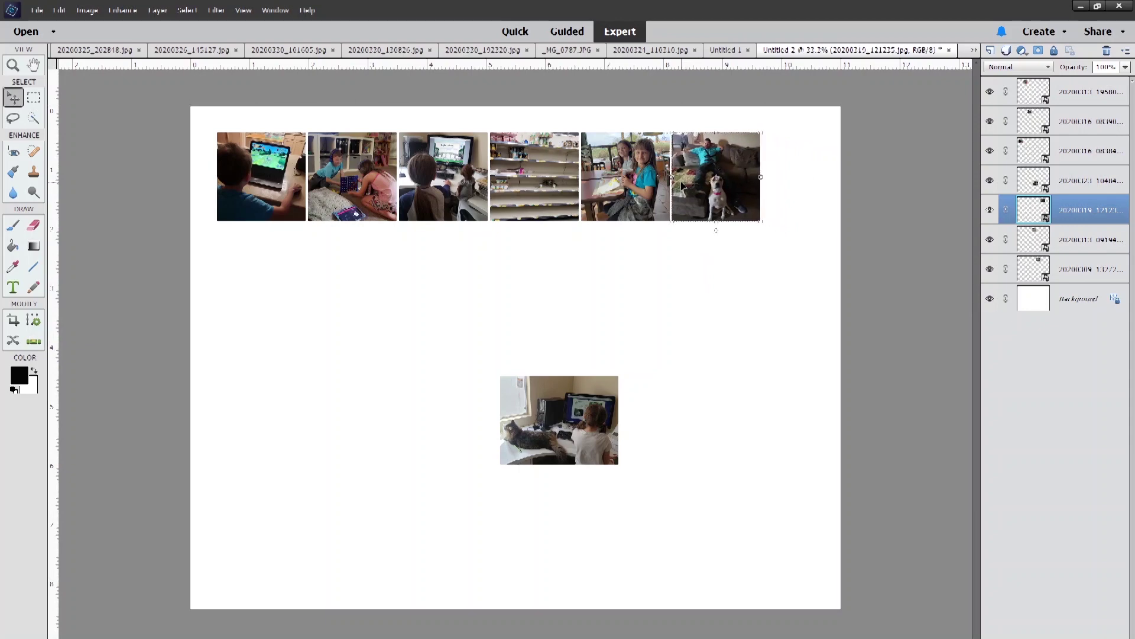
click(733, 302)
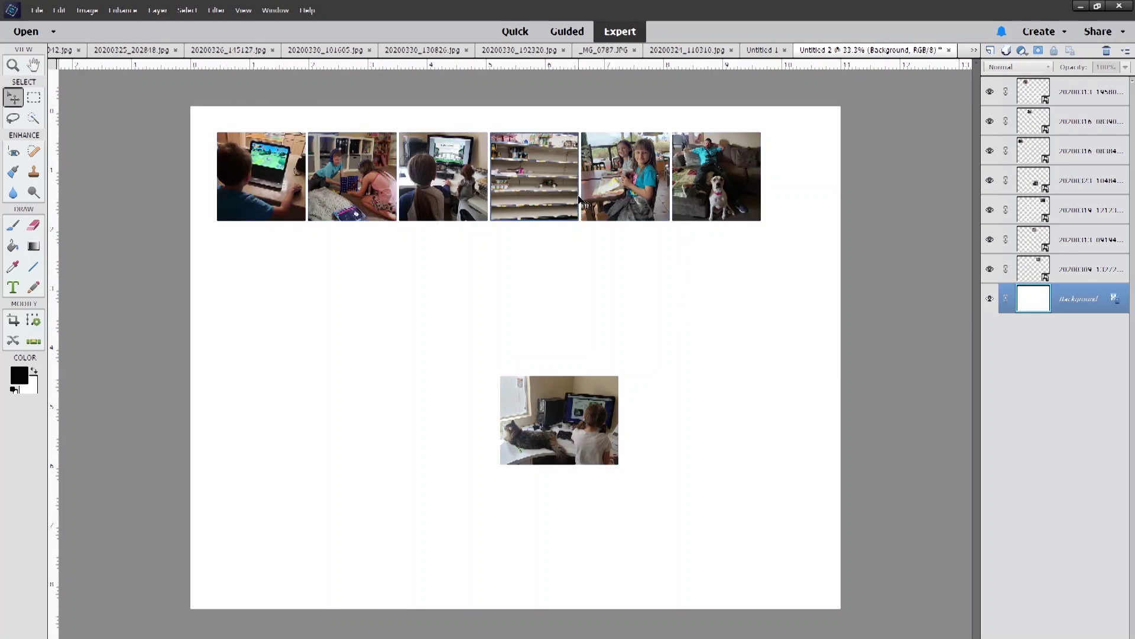
- Move the couch-with-dog photo to the start of the second row and put the girl-and-cat photo at the end of the top row
drag(696, 192, 245, 265)
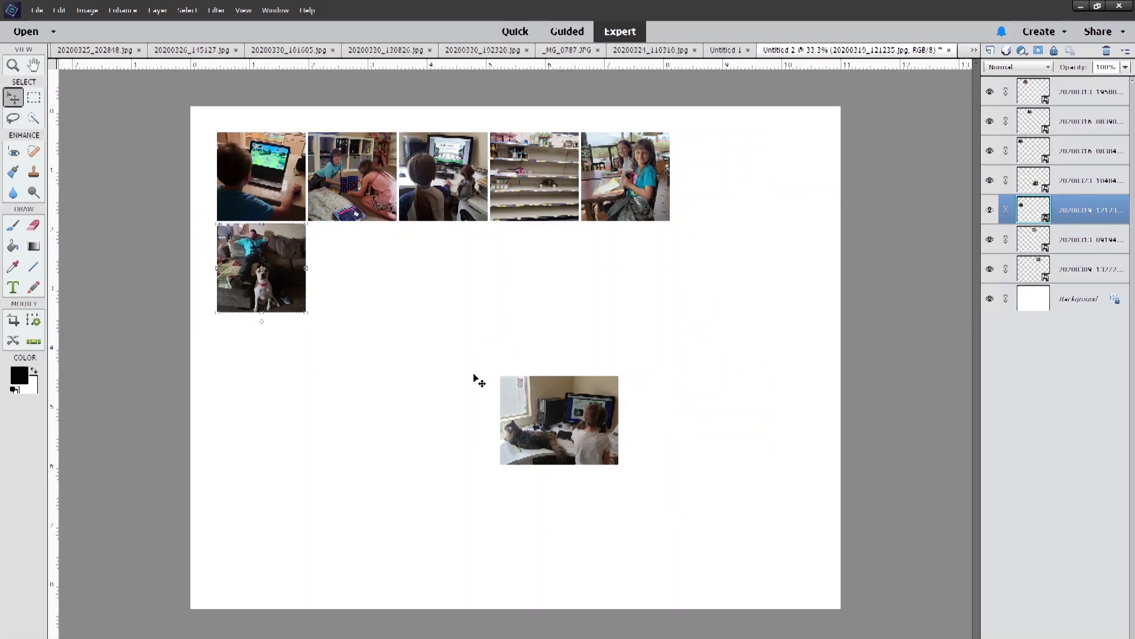
drag(567, 437, 743, 200)
click(708, 322)
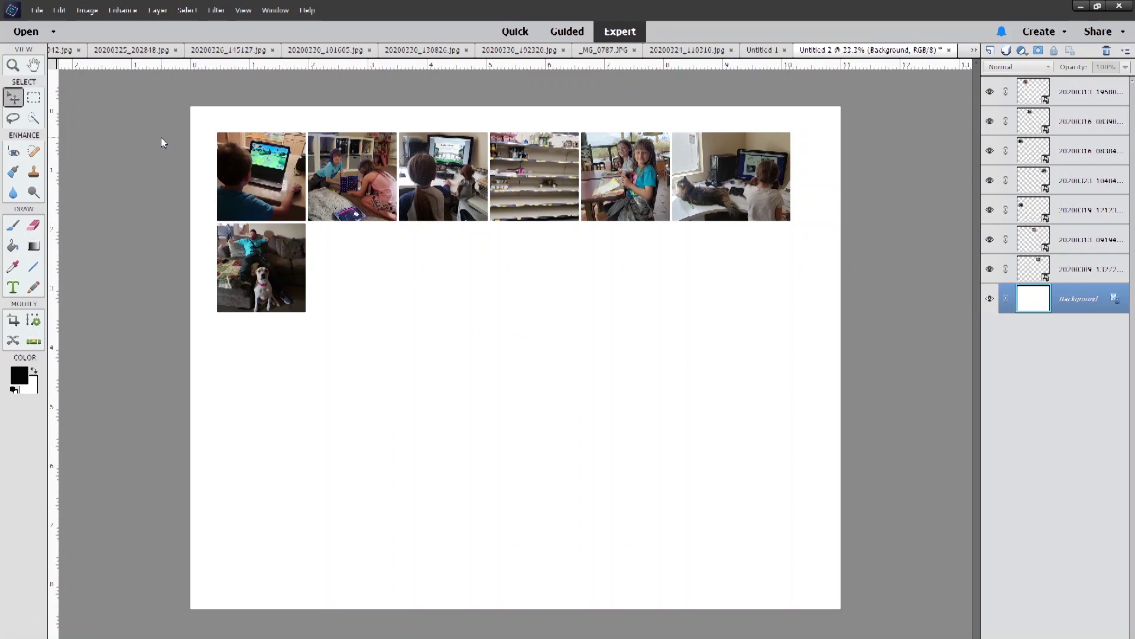
- Open the print settings for the page and set the paper type to Photo Paper Pro Luster
click(36, 10)
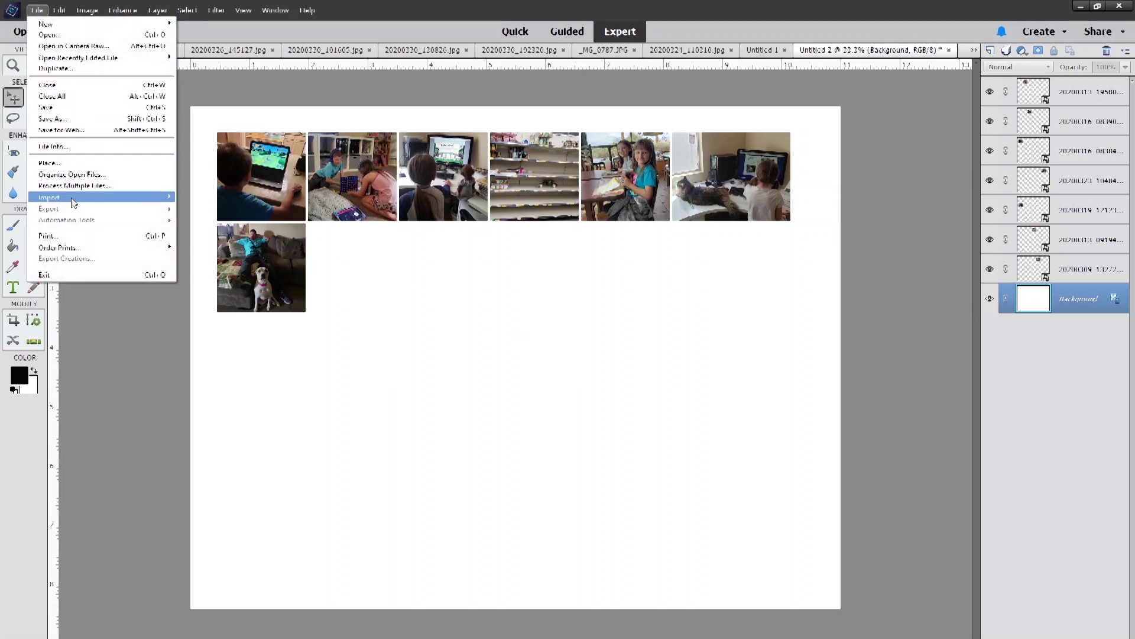
click(75, 236)
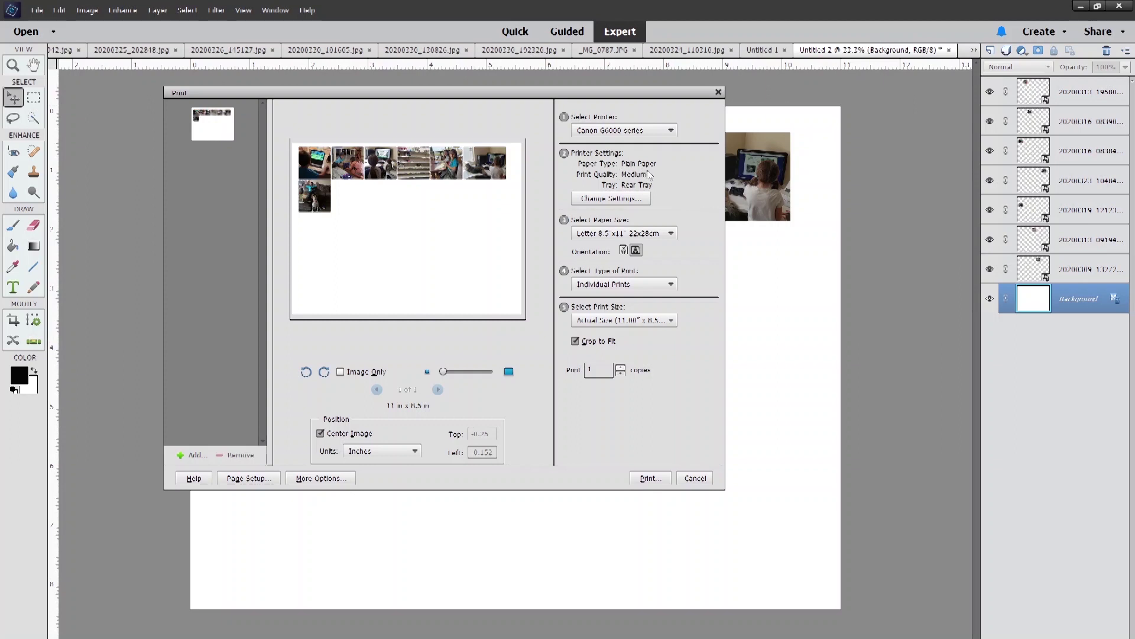
click(633, 200)
click(640, 201)
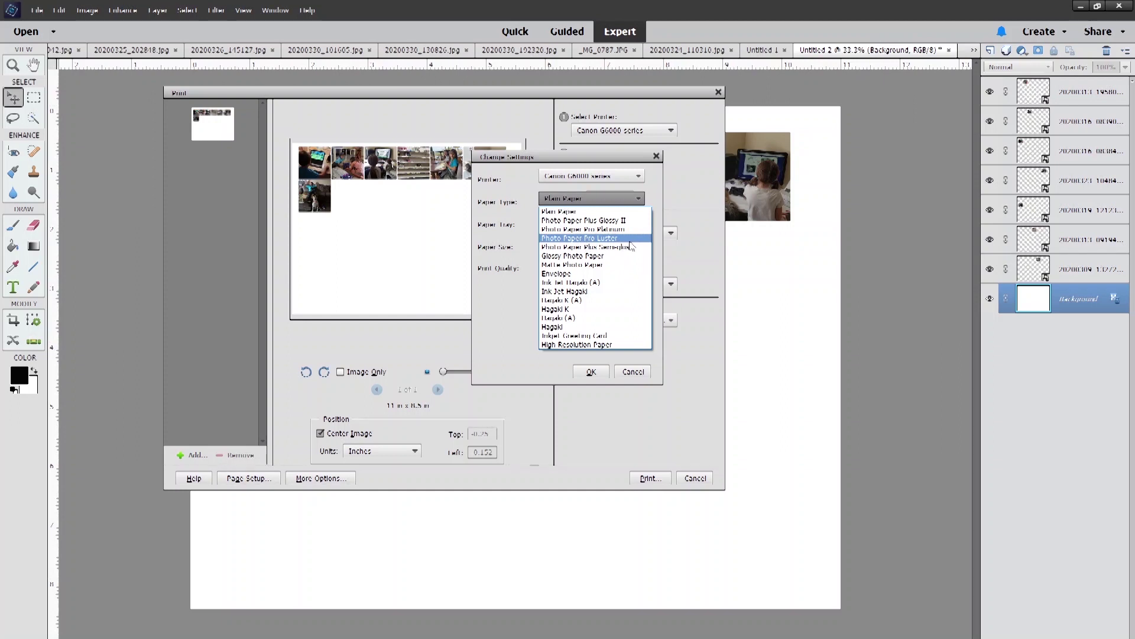
click(587, 240)
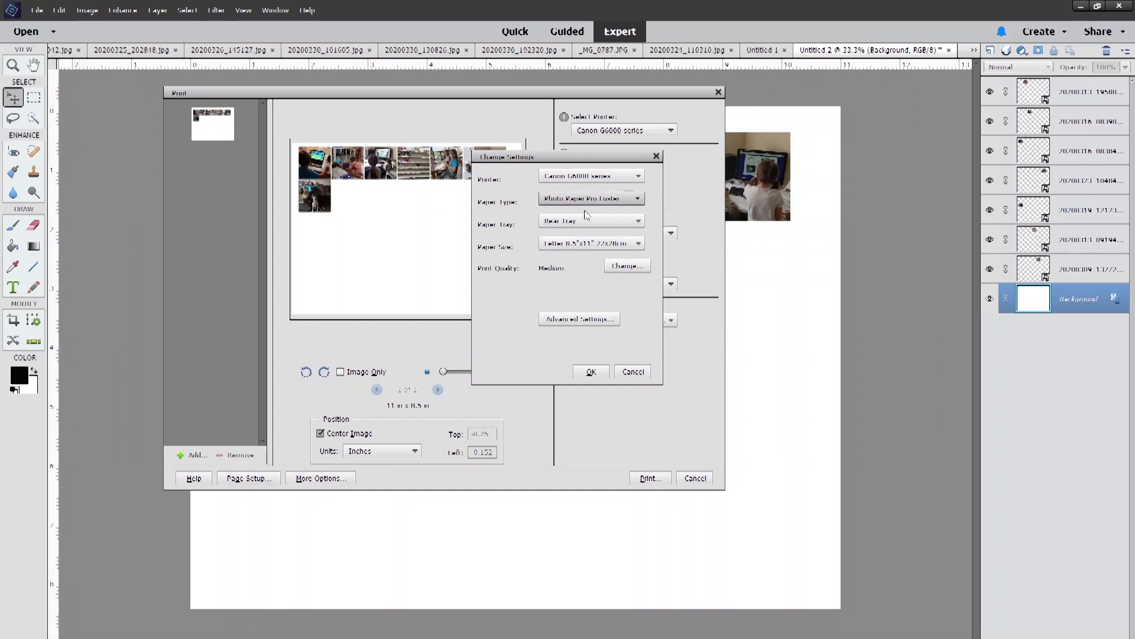
- Configure the printer for borderless Photo Printing at High quality on Letter 8.5"x11" paper, accept the settings and close the print dialog without printing
click(613, 270)
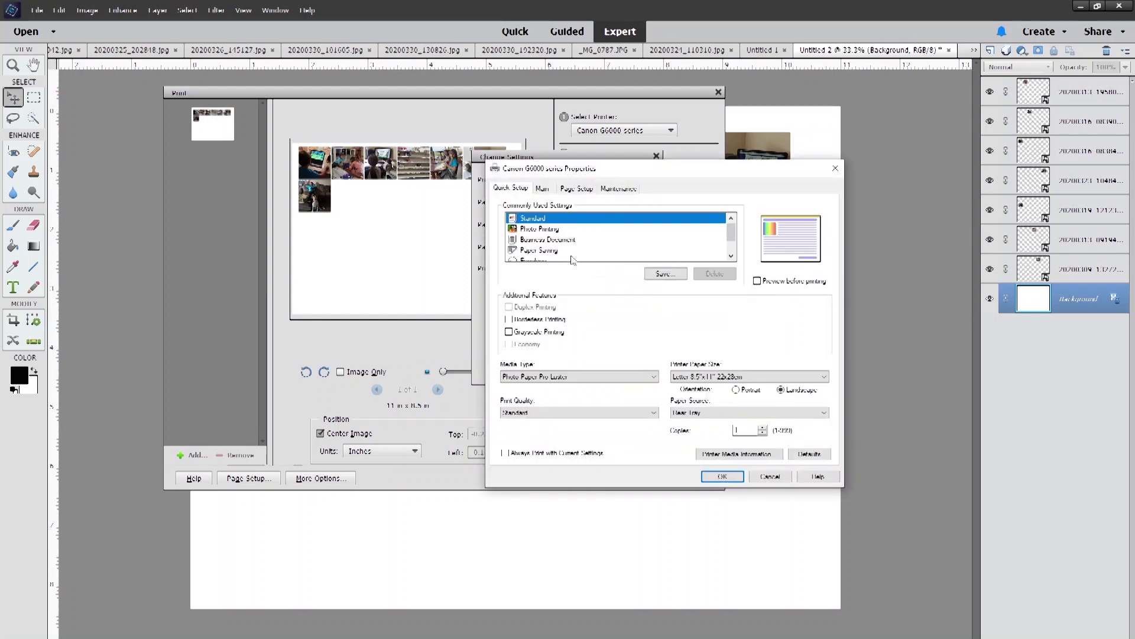
click(550, 233)
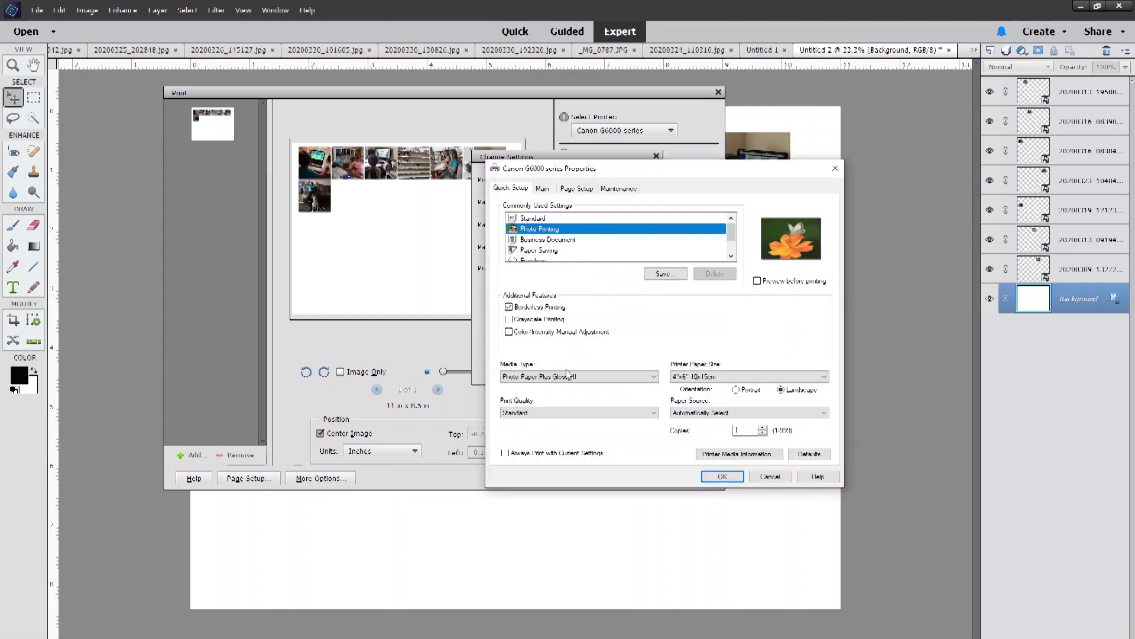
click(567, 414)
click(559, 421)
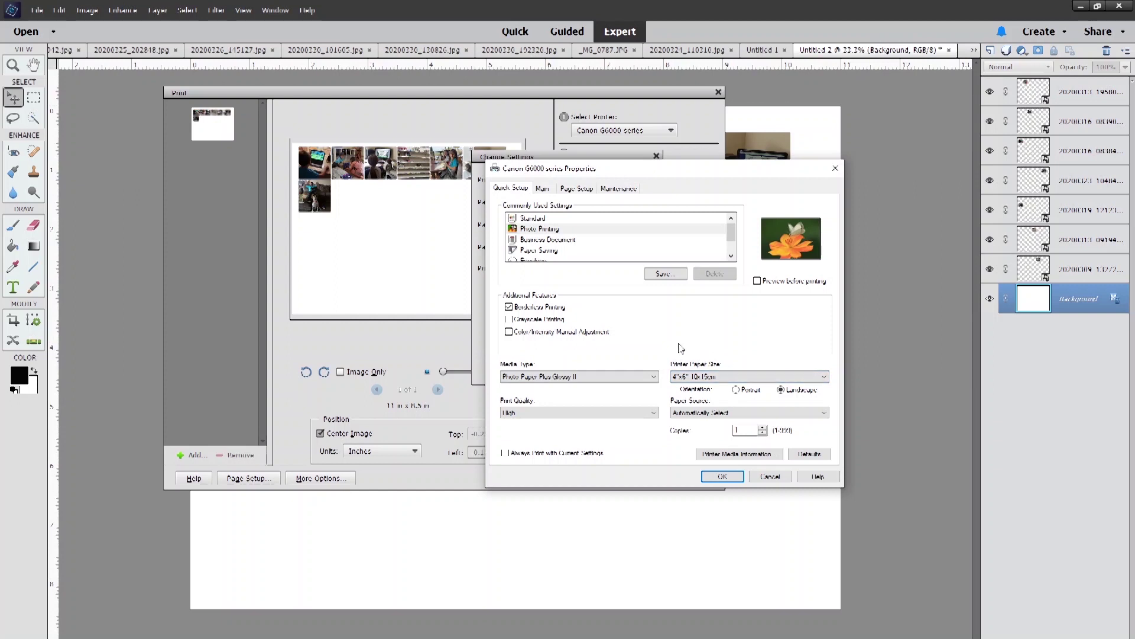
click(689, 377)
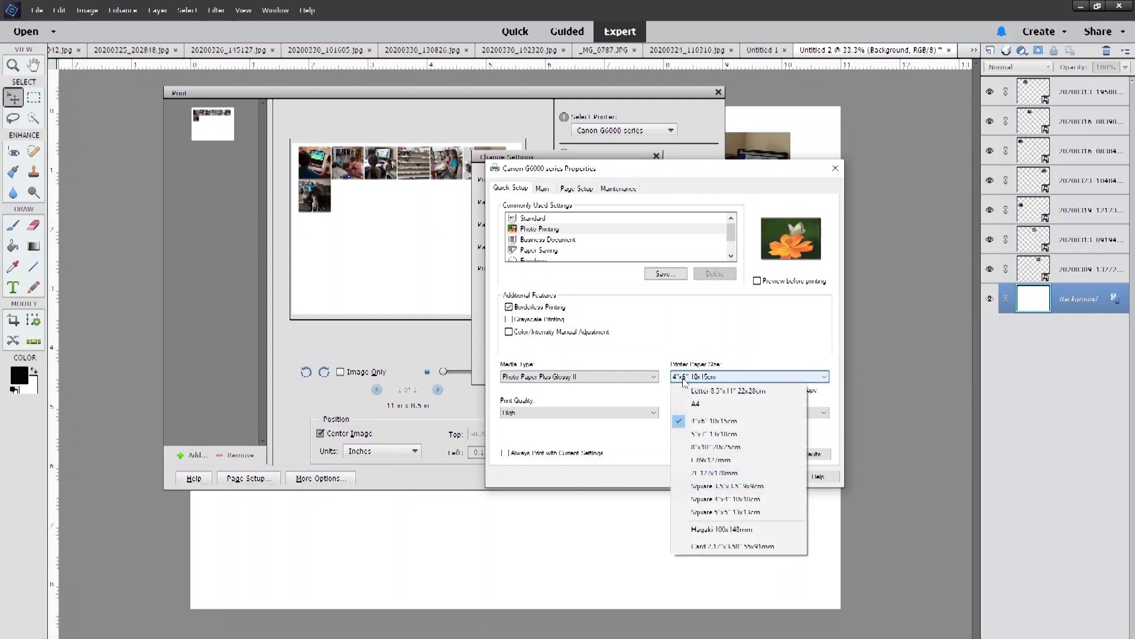
click(699, 391)
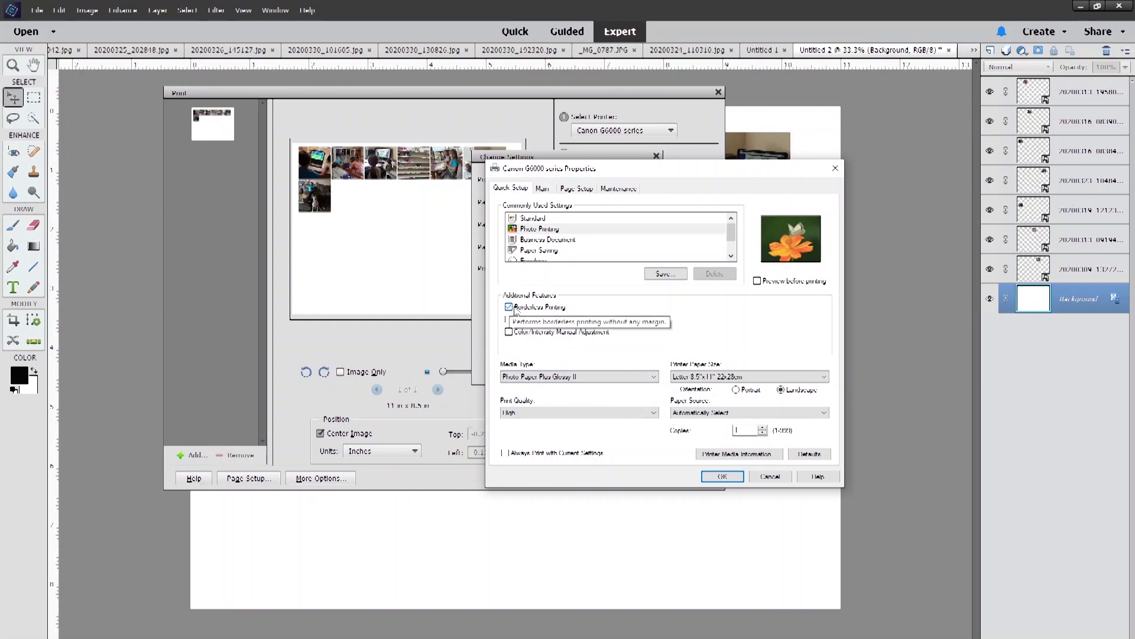
click(722, 477)
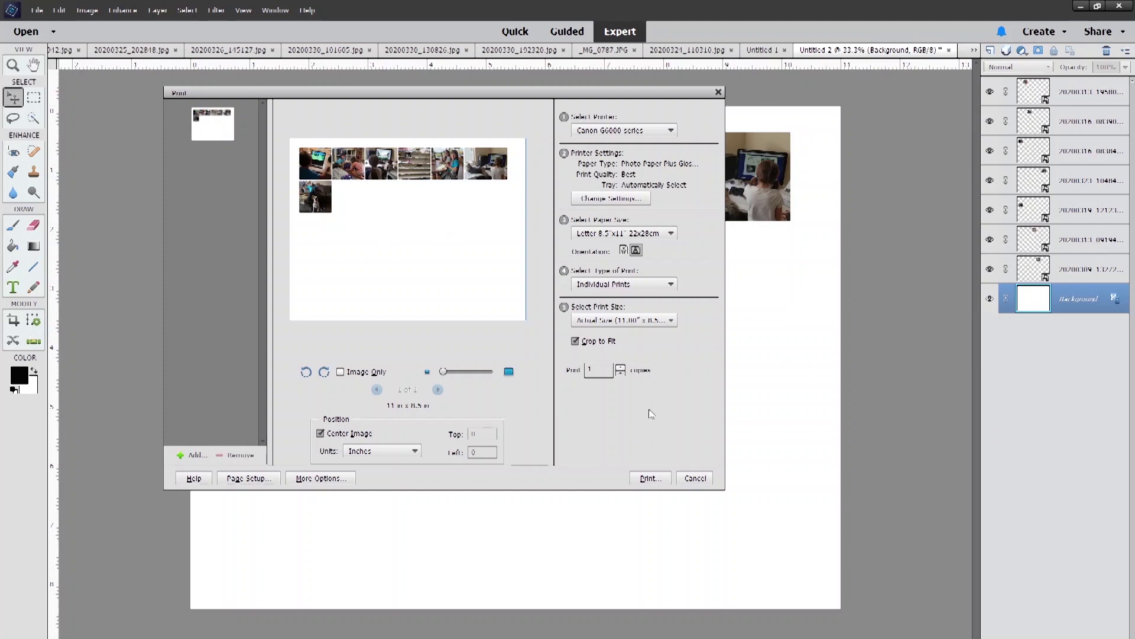
click(695, 478)
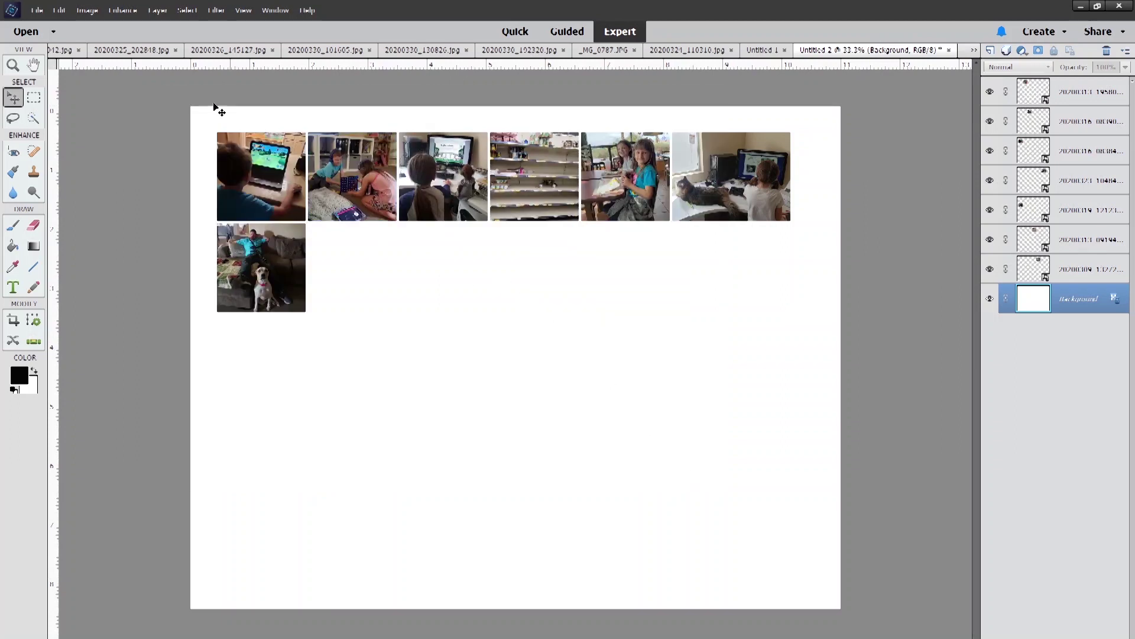
- Move all seven photos together up toward the page's upper edge and slightly right so the block is centred horizontally
drag(179, 105, 888, 517)
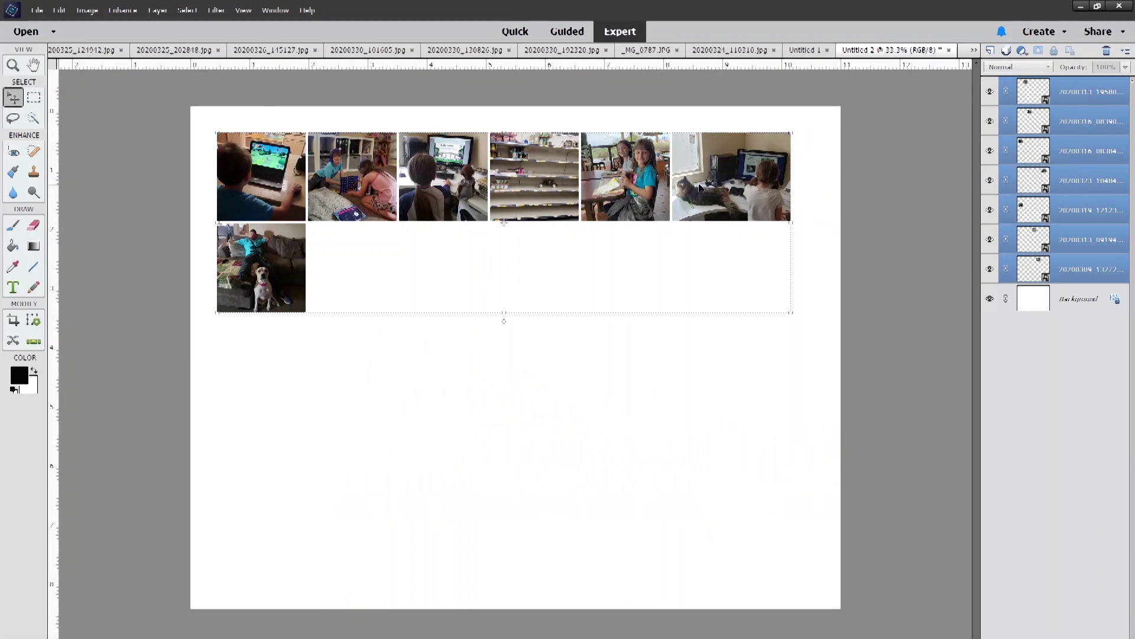
mouse_move(701, 184)
mouse_down()
mouse_move(712, 250)
mouse_move(713, 170)
mouse_up()
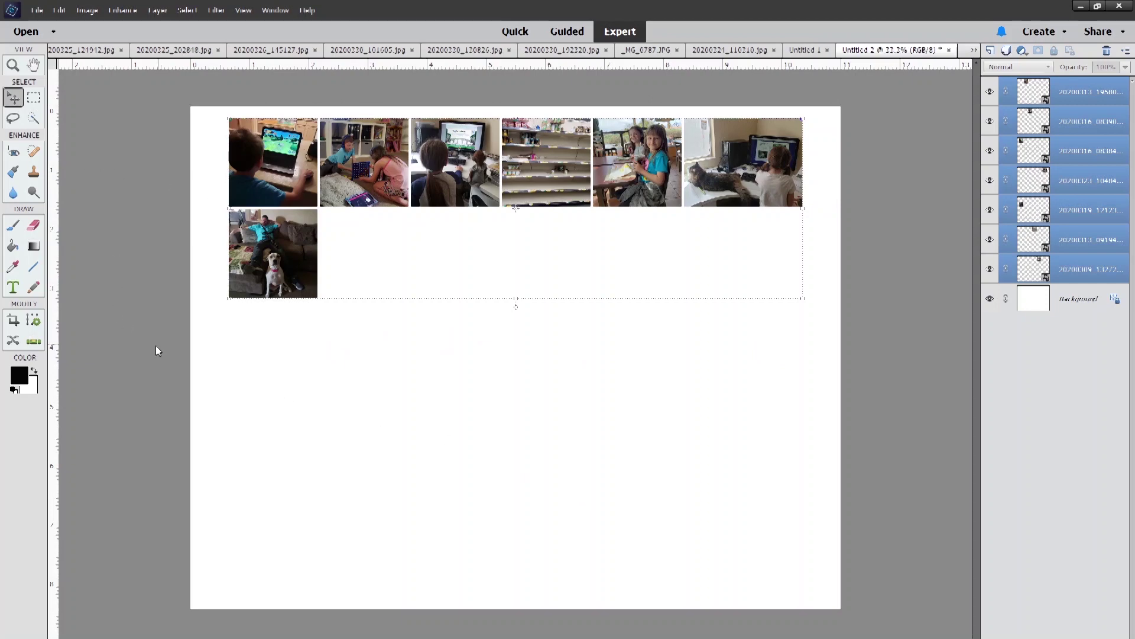
click(528, 423)
- Move the kids-playing-on-floor photo from the top row to mid-page and put the two-kids-at-monitor photo at the start of a third row
drag(370, 172, 278, 357)
click(331, 142)
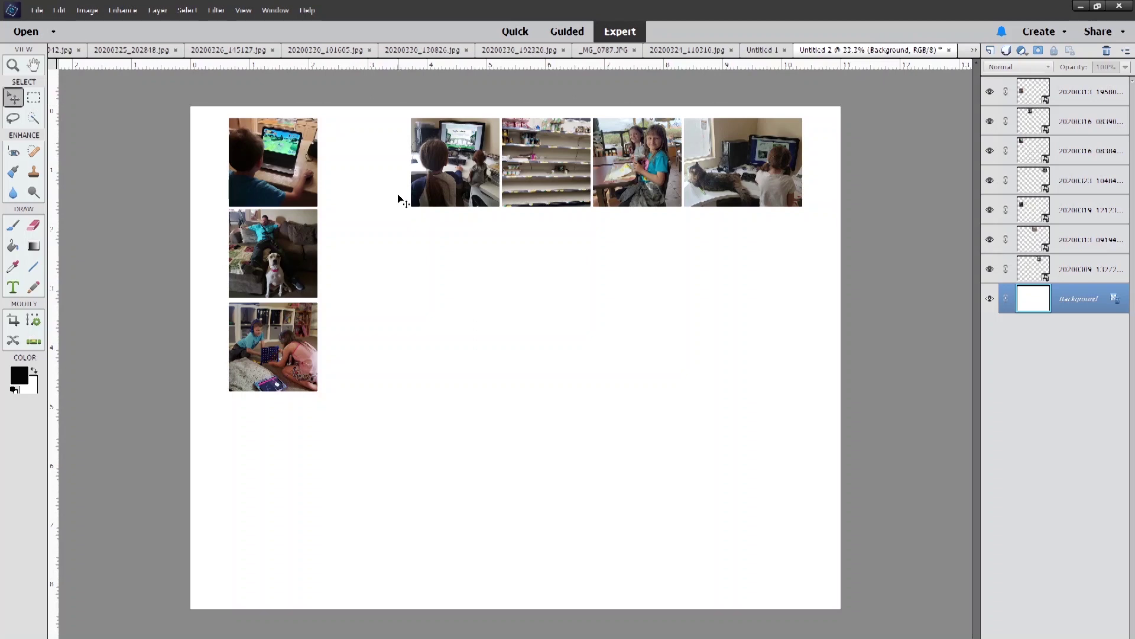
drag(270, 363, 565, 326)
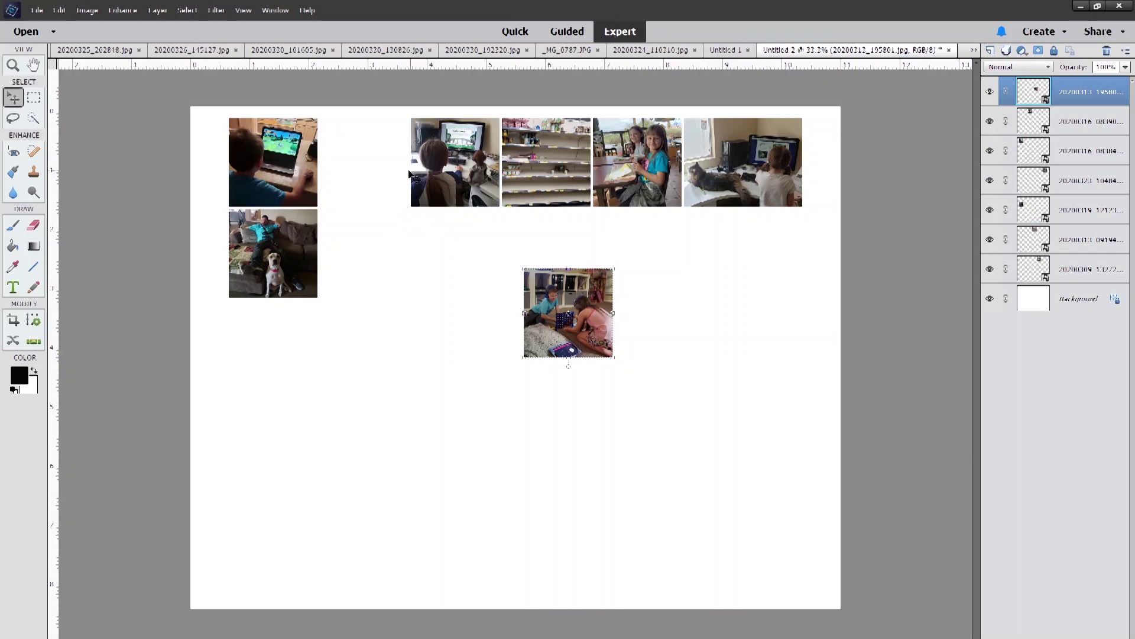
drag(443, 170, 269, 353)
click(385, 341)
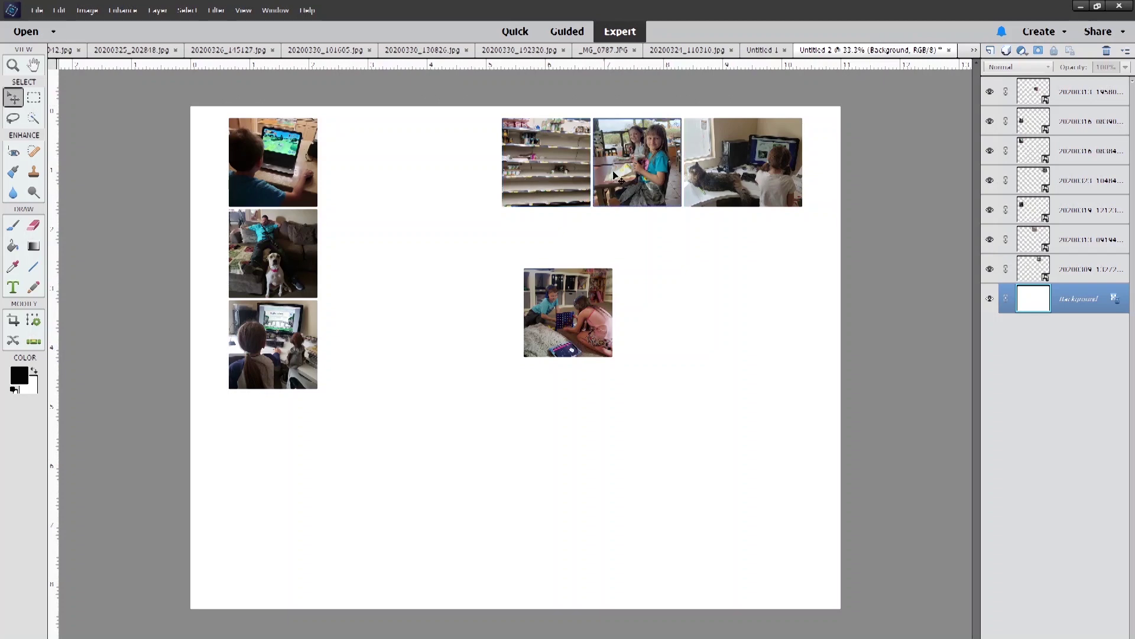
- Move the girl-and-cat photo beside the boy-with-laptop photo in the top row and nudge it to leave a thin gap
drag(748, 177, 381, 172)
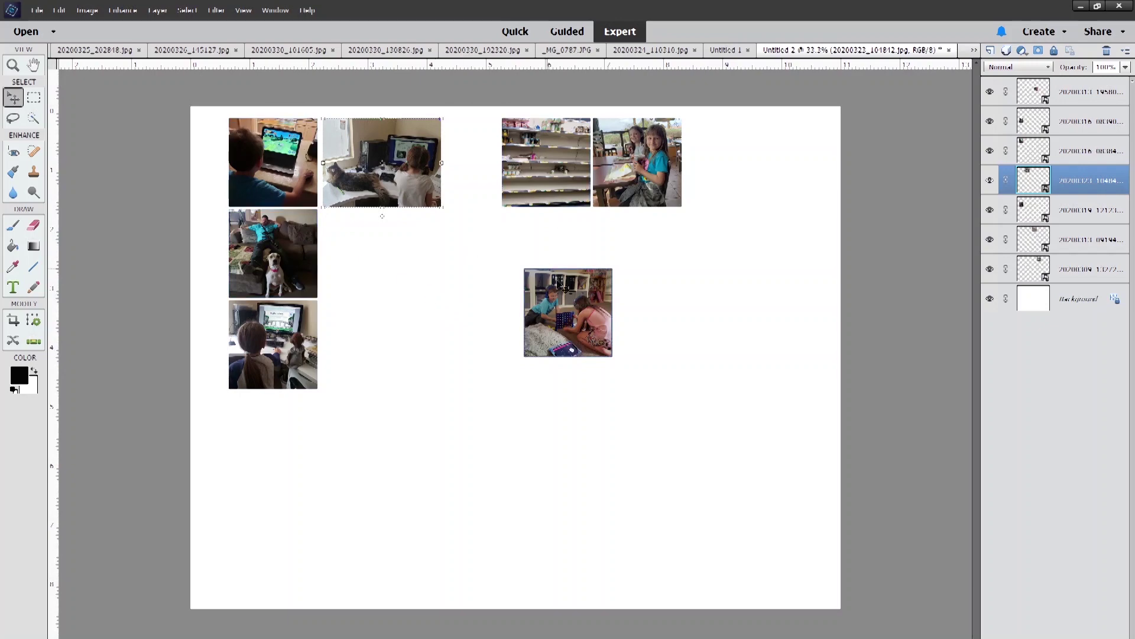
click(381, 243)
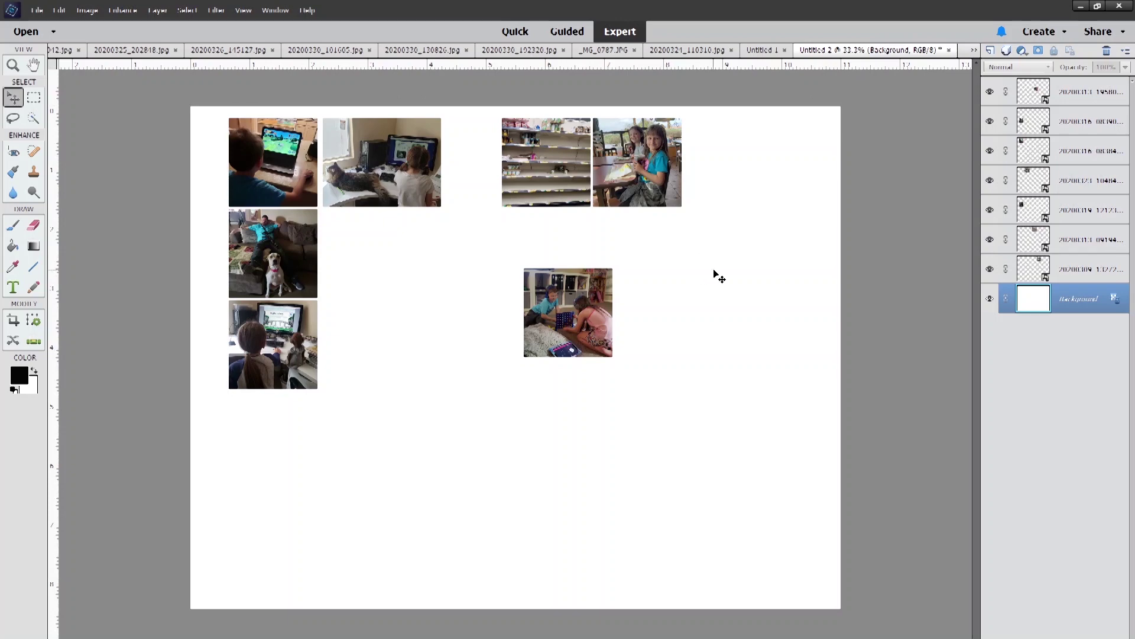
drag(400, 179, 397, 178)
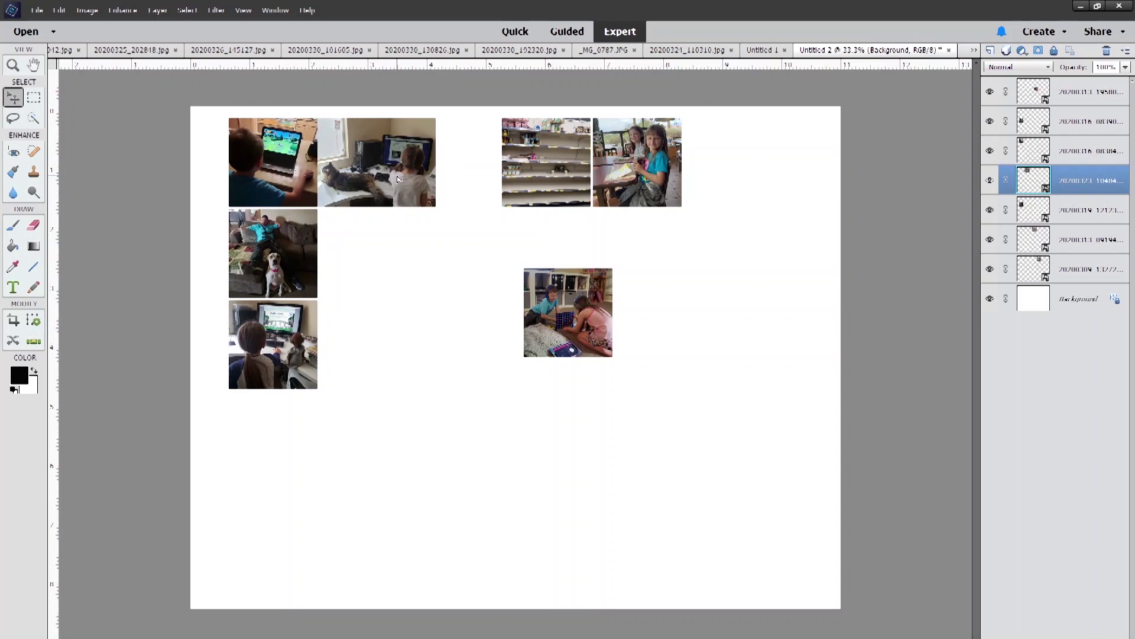
key(Right)
key(Right)
key(Right)
key(Right)
key(Right)
key(Right)
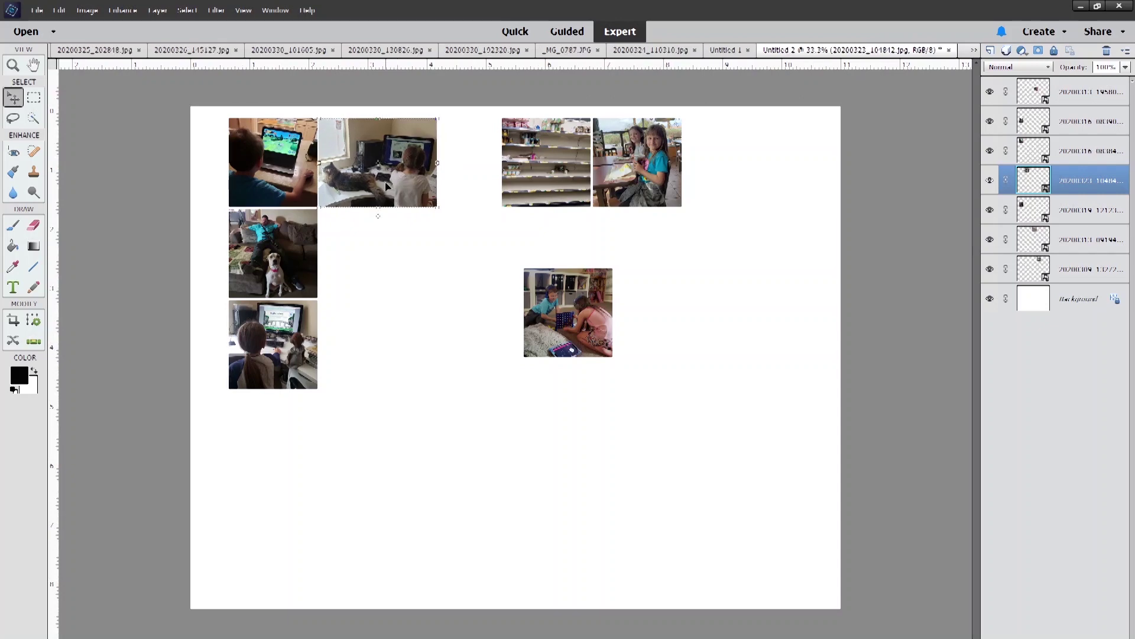
click(426, 236)
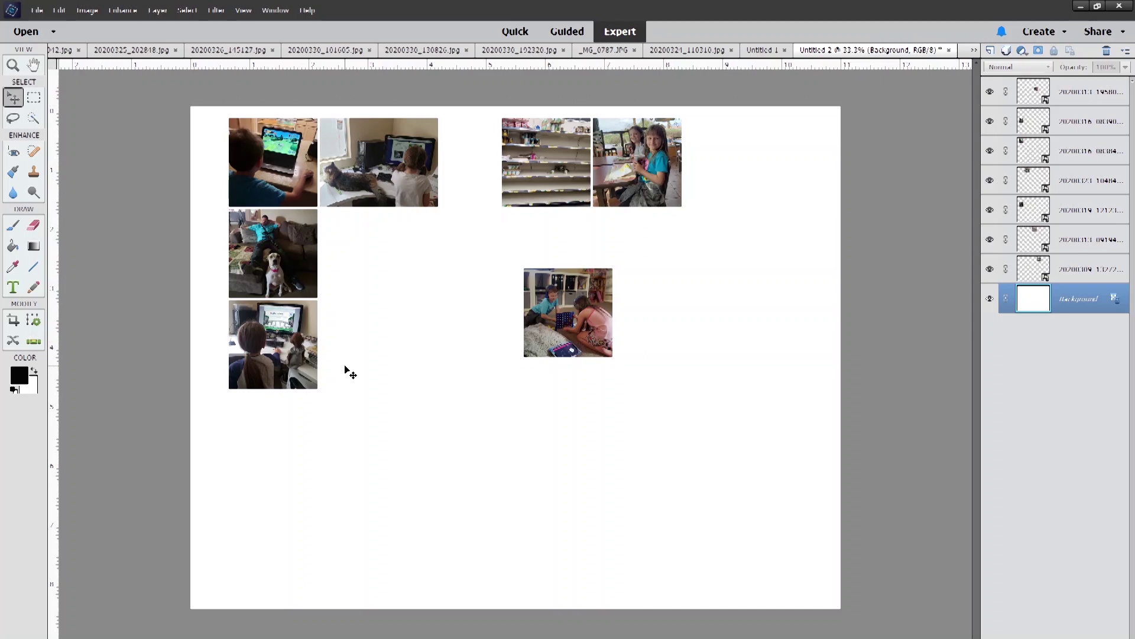
- Add the kids-playing-on-floor and empty-shelves photos to the third row and place the girls-at-table photo in the second row beyond a wide blank space
drag(572, 329, 368, 361)
drag(519, 186, 431, 373)
drag(631, 173, 446, 264)
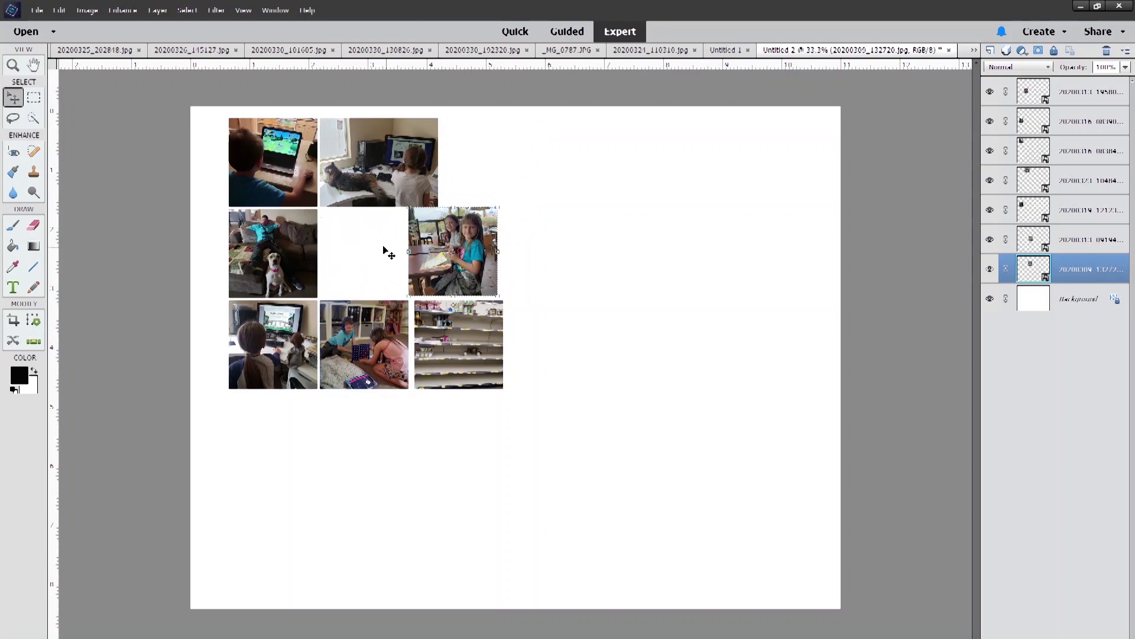
drag(484, 235, 490, 237)
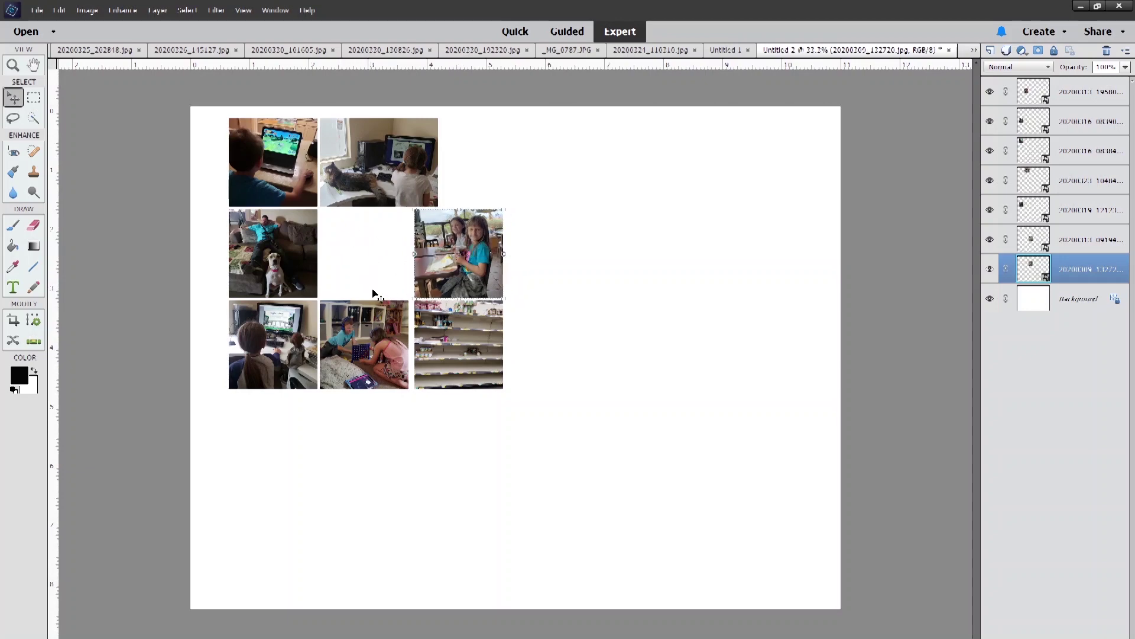
mouse_move(397, 185)
mouse_down()
mouse_move(493, 184)
mouse_move(396, 184)
mouse_up()
drag(447, 262, 541, 262)
click(404, 269)
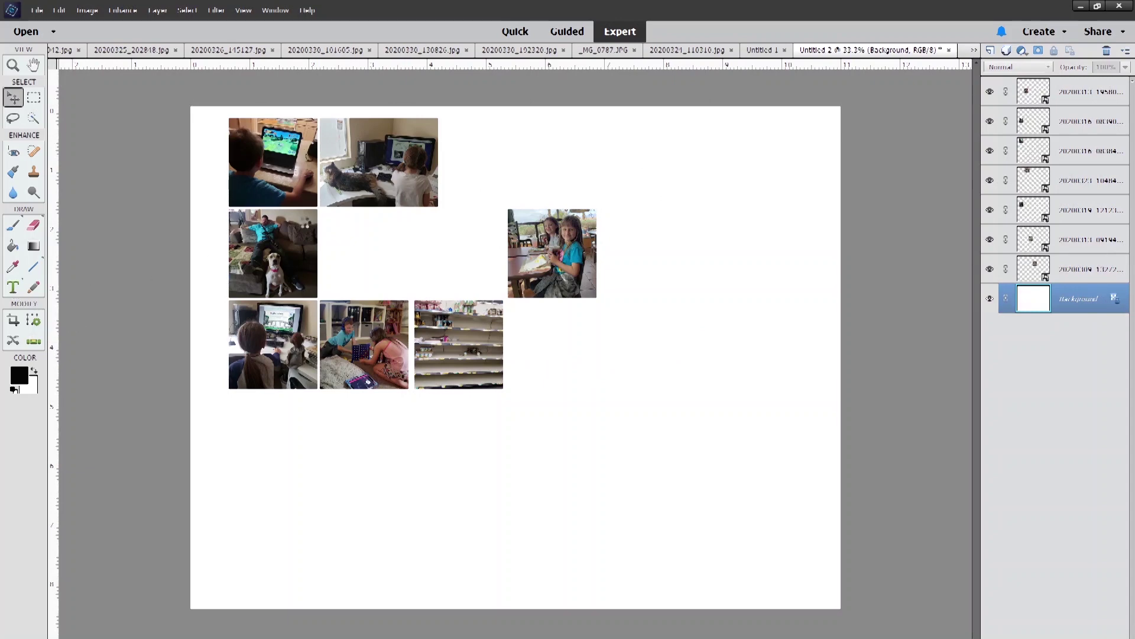
- Add the text "journal journal" in 14 pt Century Gothic and place it in the second row's blank space beside the couch-with-dog photo
click(12, 287)
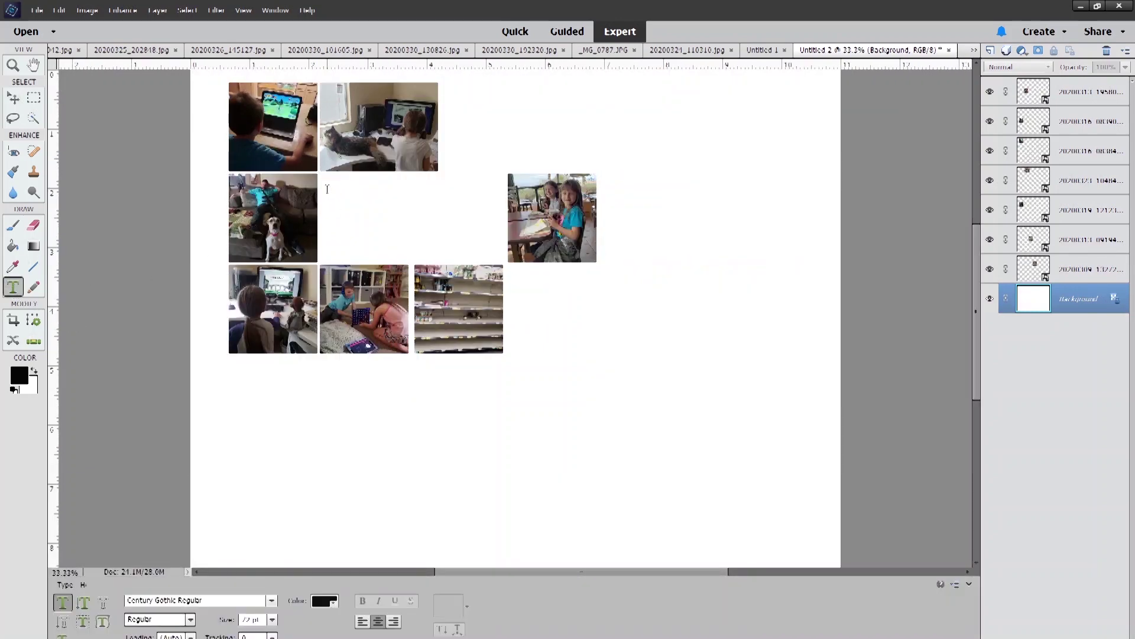
click(327, 188)
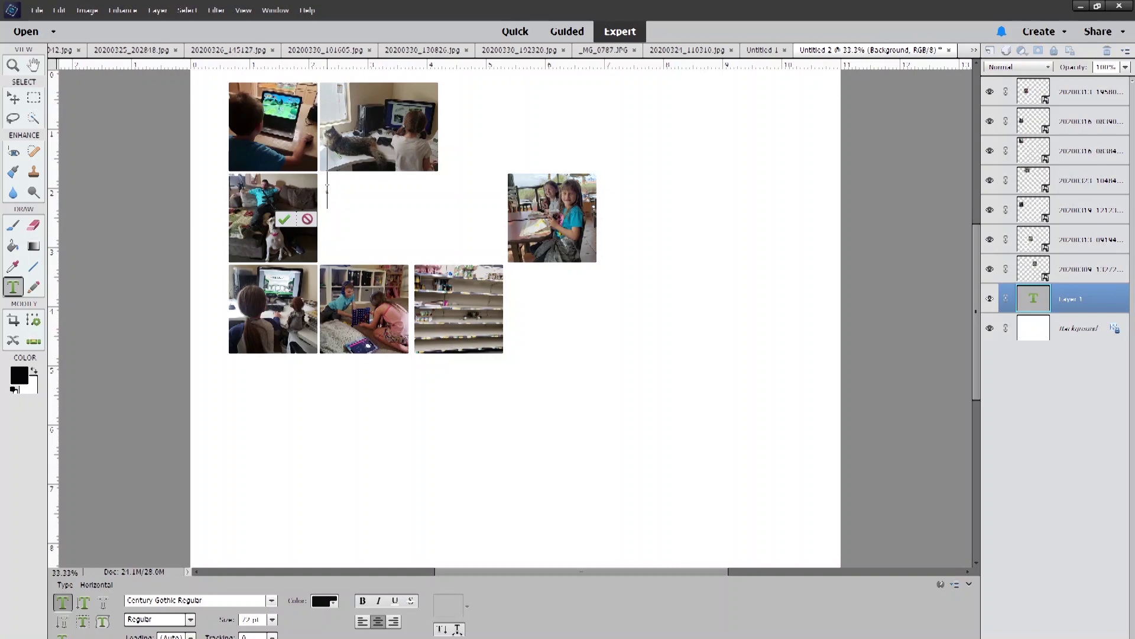
click(272, 619)
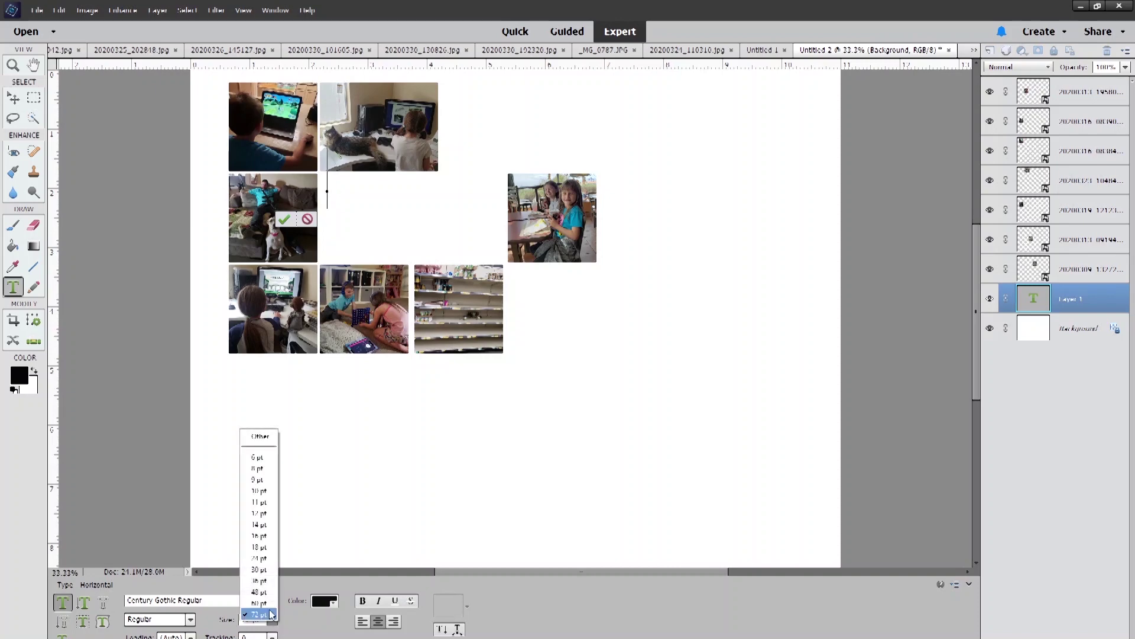
click(263, 528)
text(ugna)
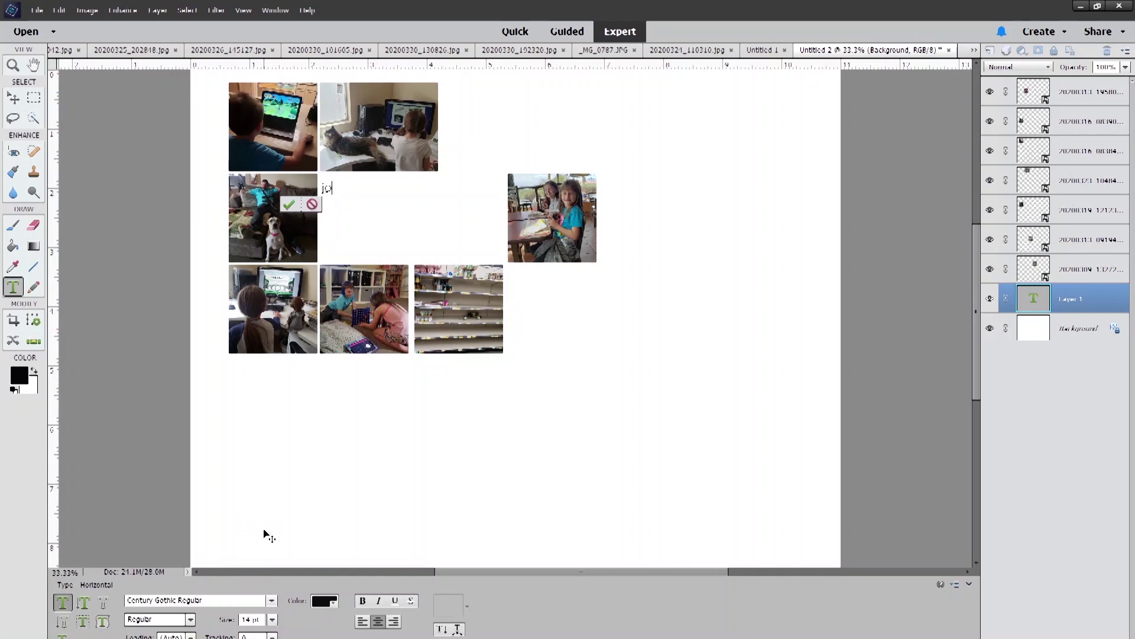
text(l journ)
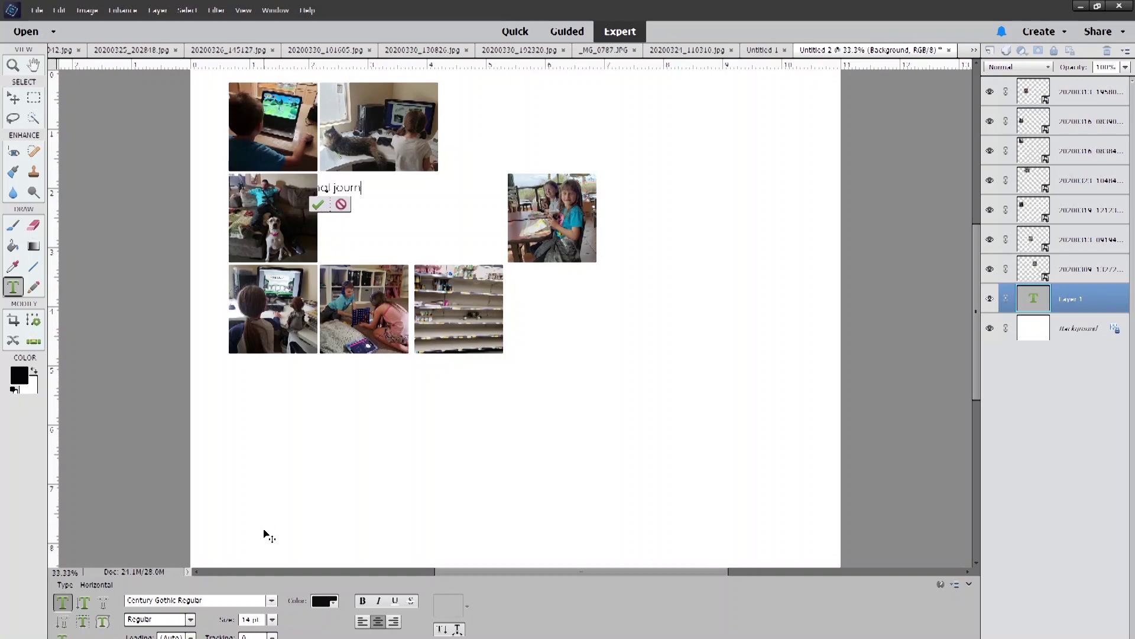
text(al)
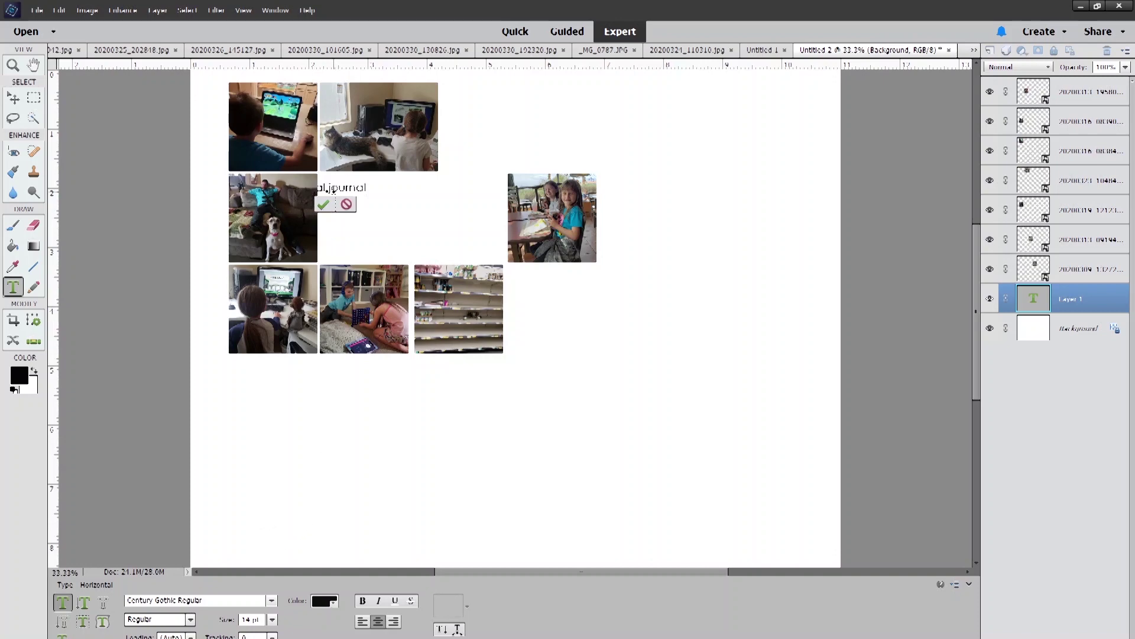
click(332, 204)
key(v)
drag(341, 194, 391, 197)
click(413, 221)
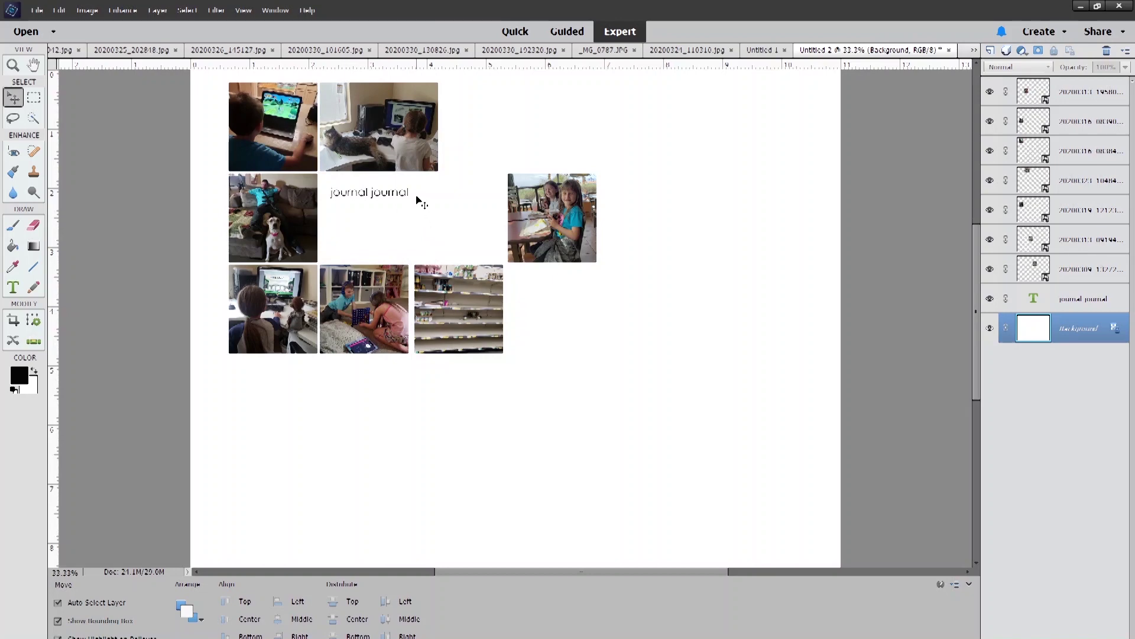
- Delete the sample journaling text from the second row's blank space
click(388, 196)
key(Delete)
click(529, 259)
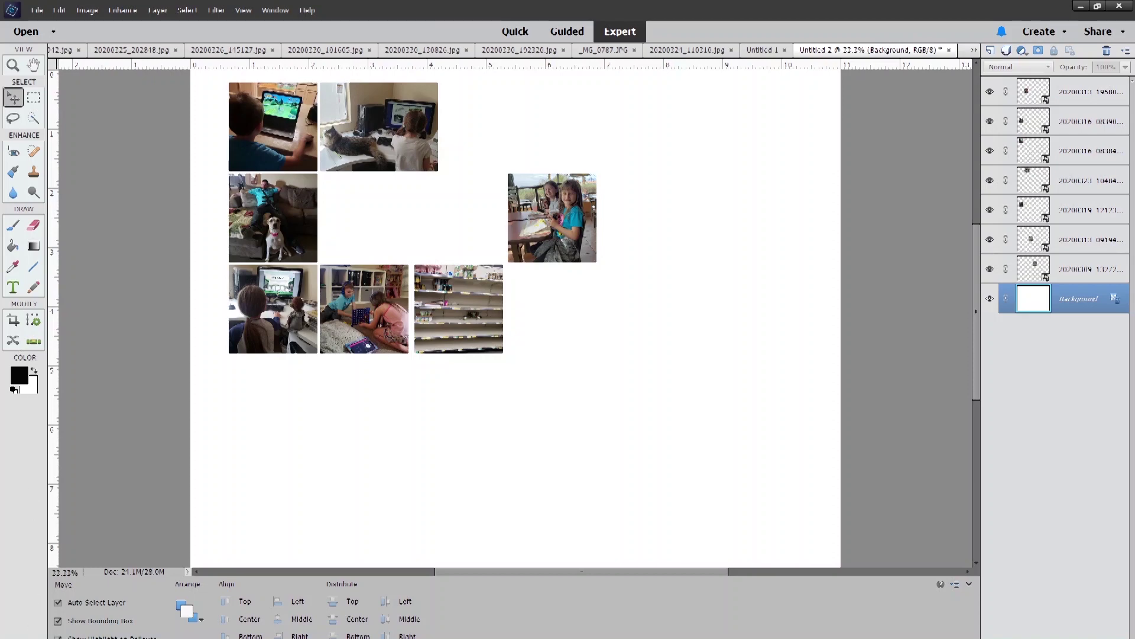
- Show the thumbnails of the open files and look through the remaining photos, switching to 20200319_065013.jpg
click(24, 637)
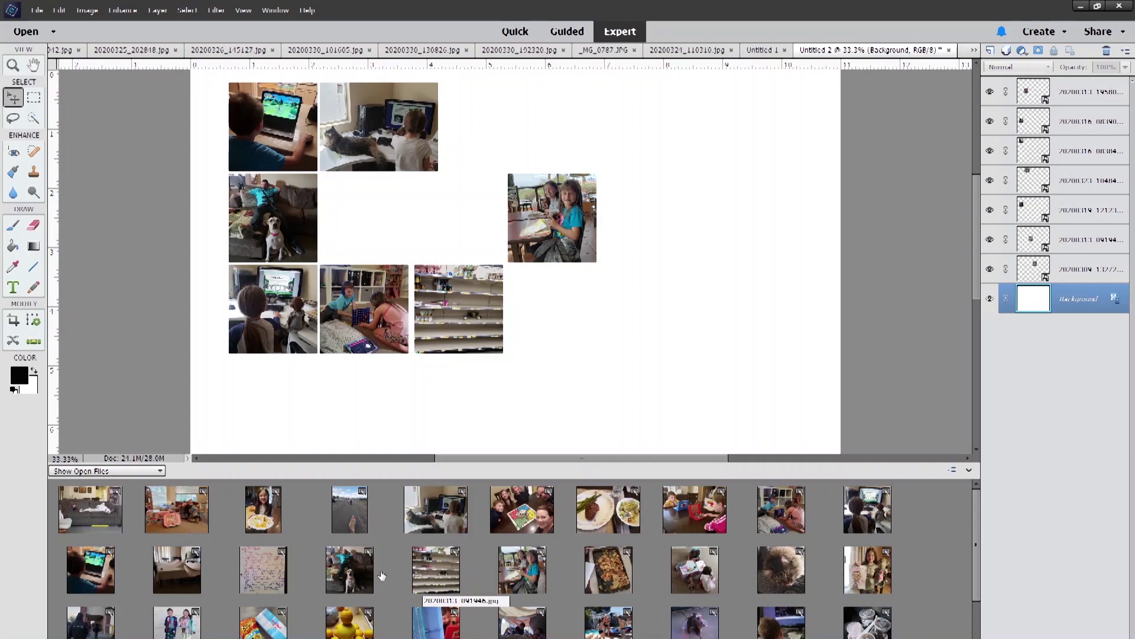
scroll(507, 436, up, 2)
scroll(507, 436, down, 3)
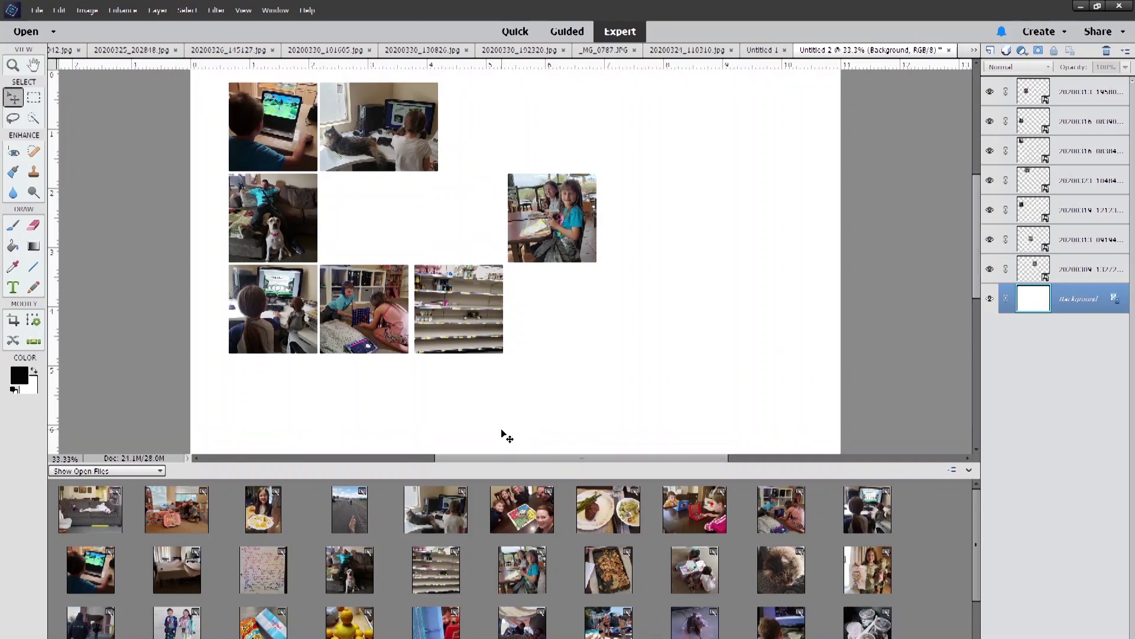
scroll(507, 437, up, 2)
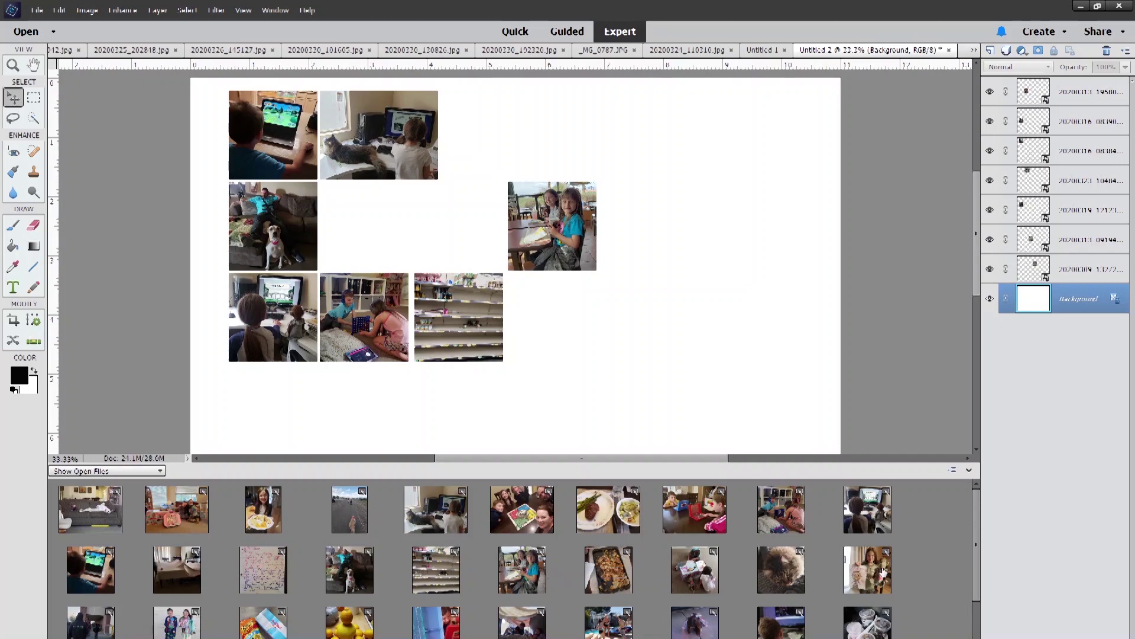
key(ctrl+Tab)
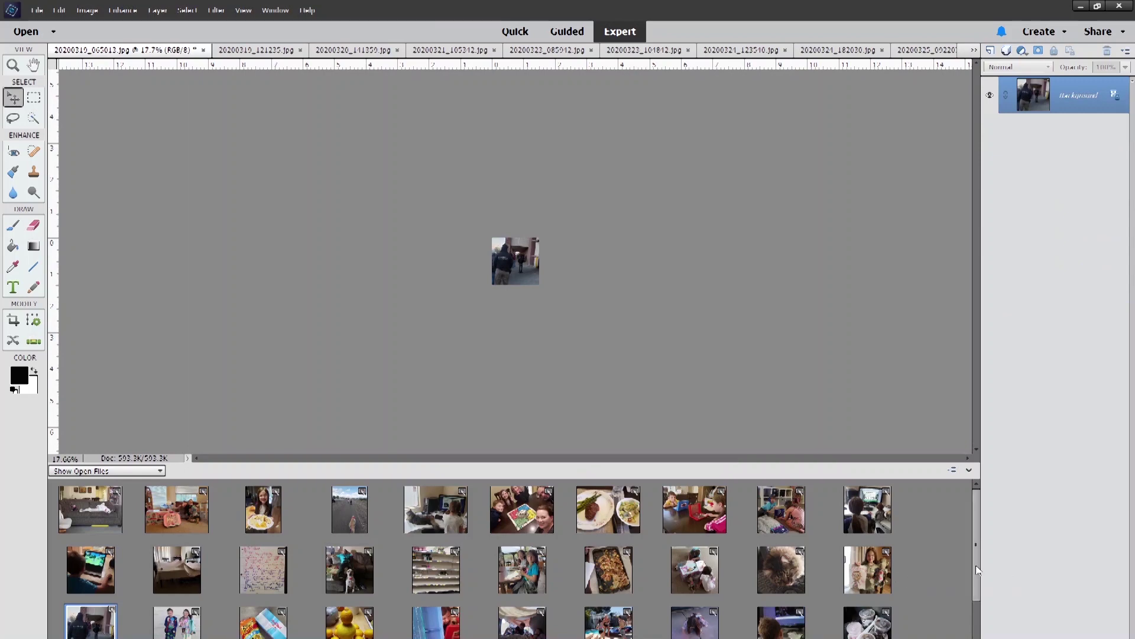
mouse_move(975, 559)
mouse_down()
mouse_move(975, 600)
mouse_move(972, 556)
mouse_up()
click(456, 550)
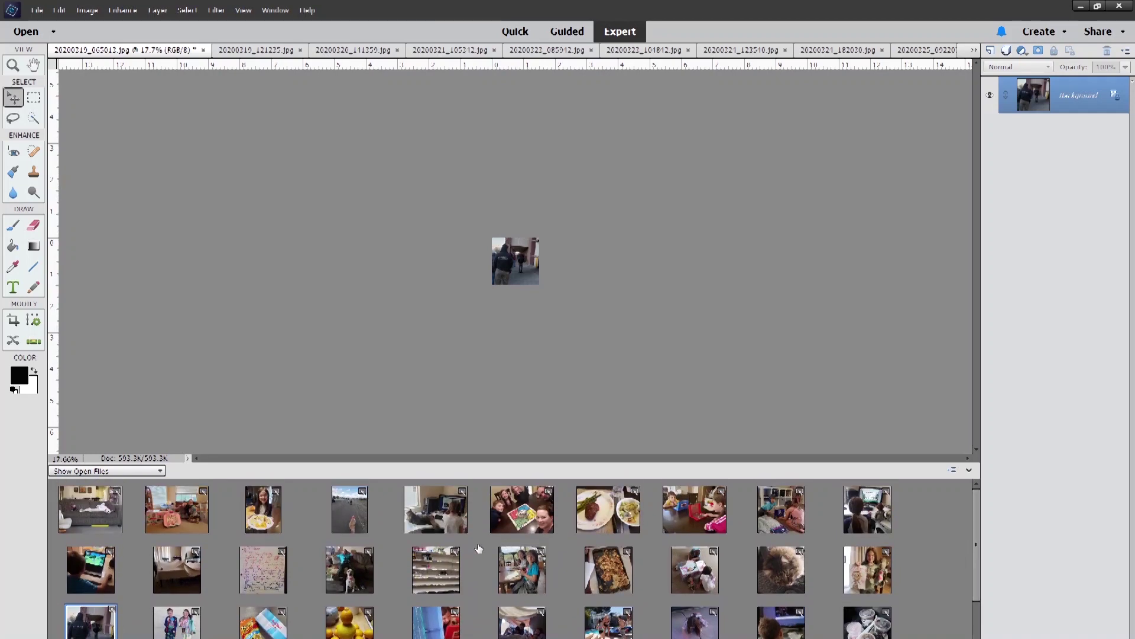